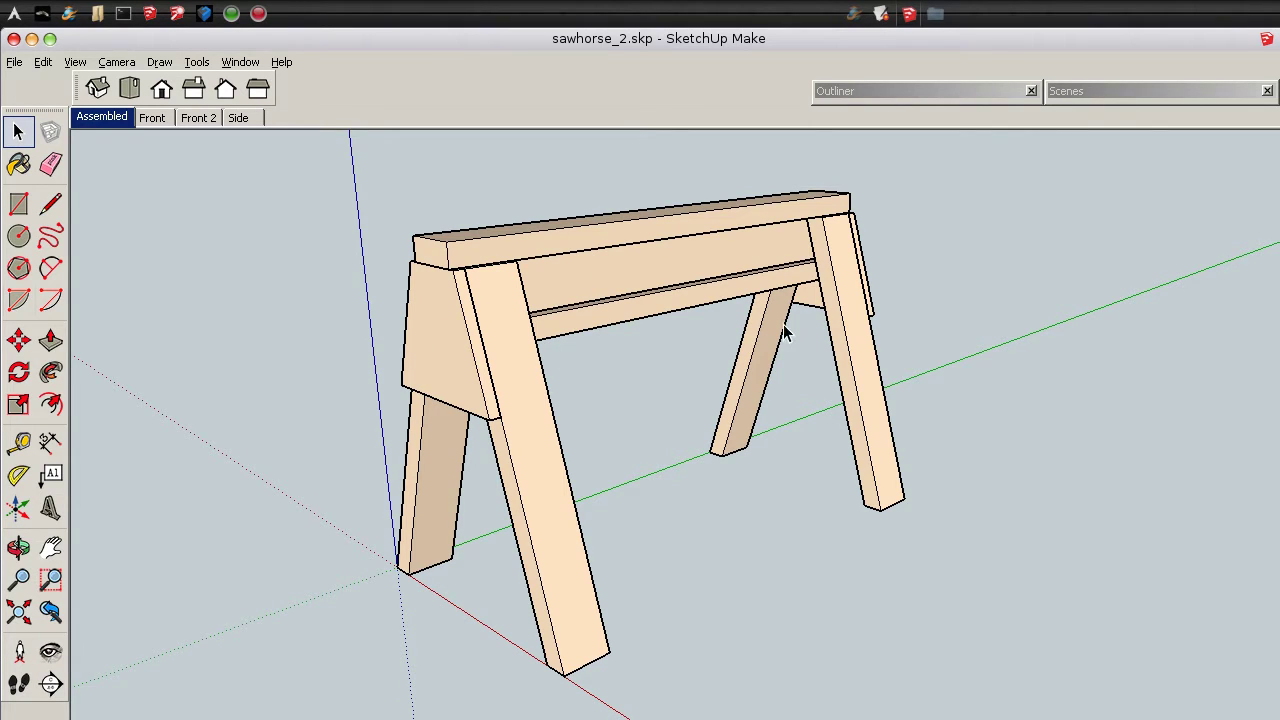
Review the Front, Front 2, Side and Assembled scenes of the finished sawhorse
left_click(153, 118)
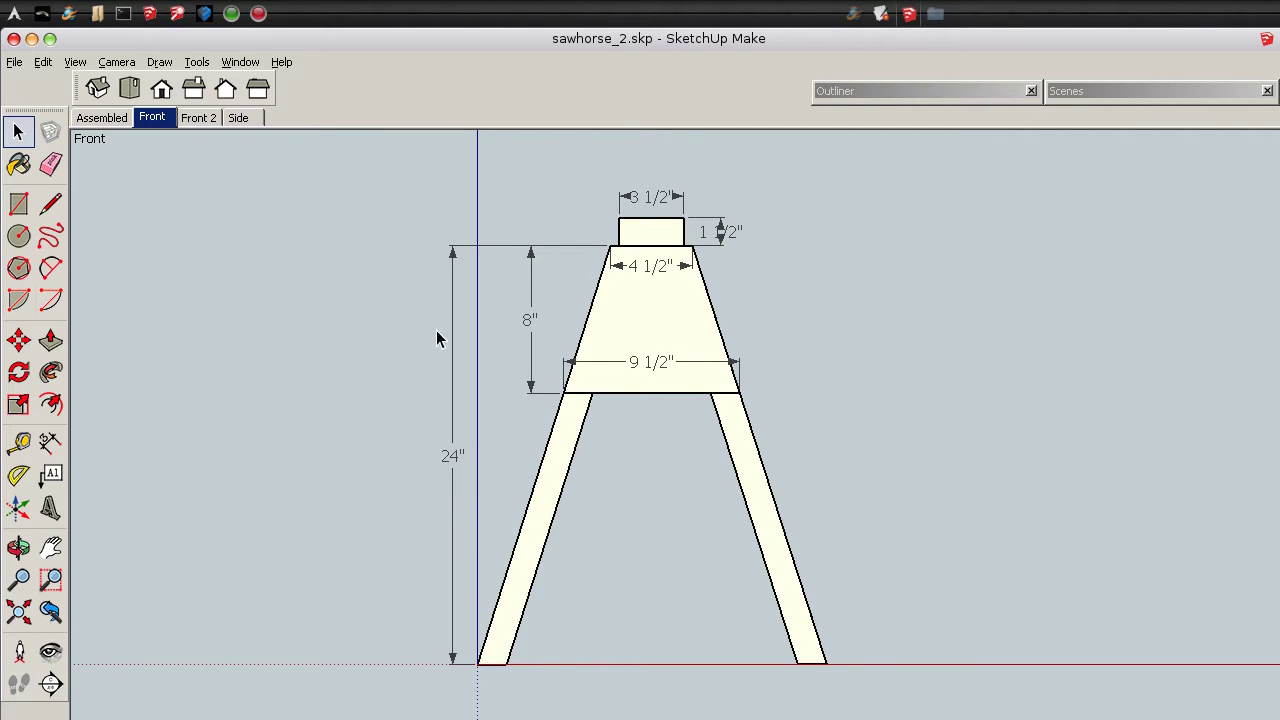
left_click(212, 120)
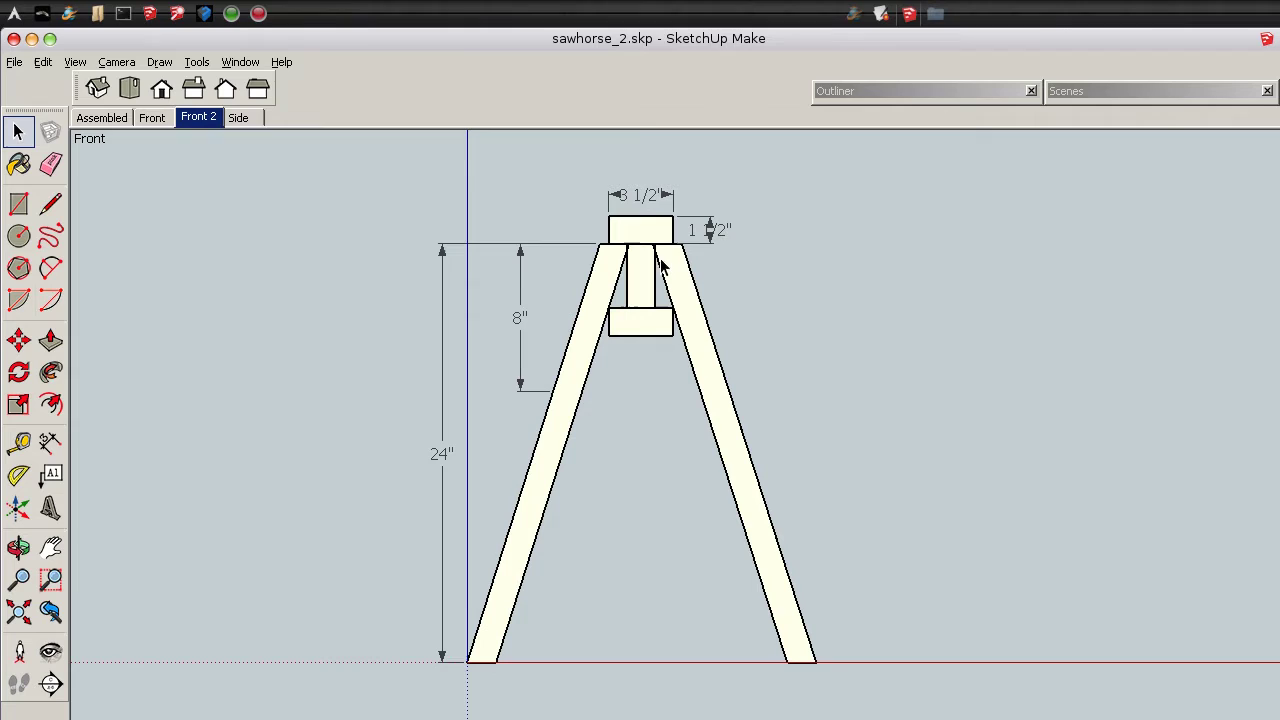
left_click(243, 118)
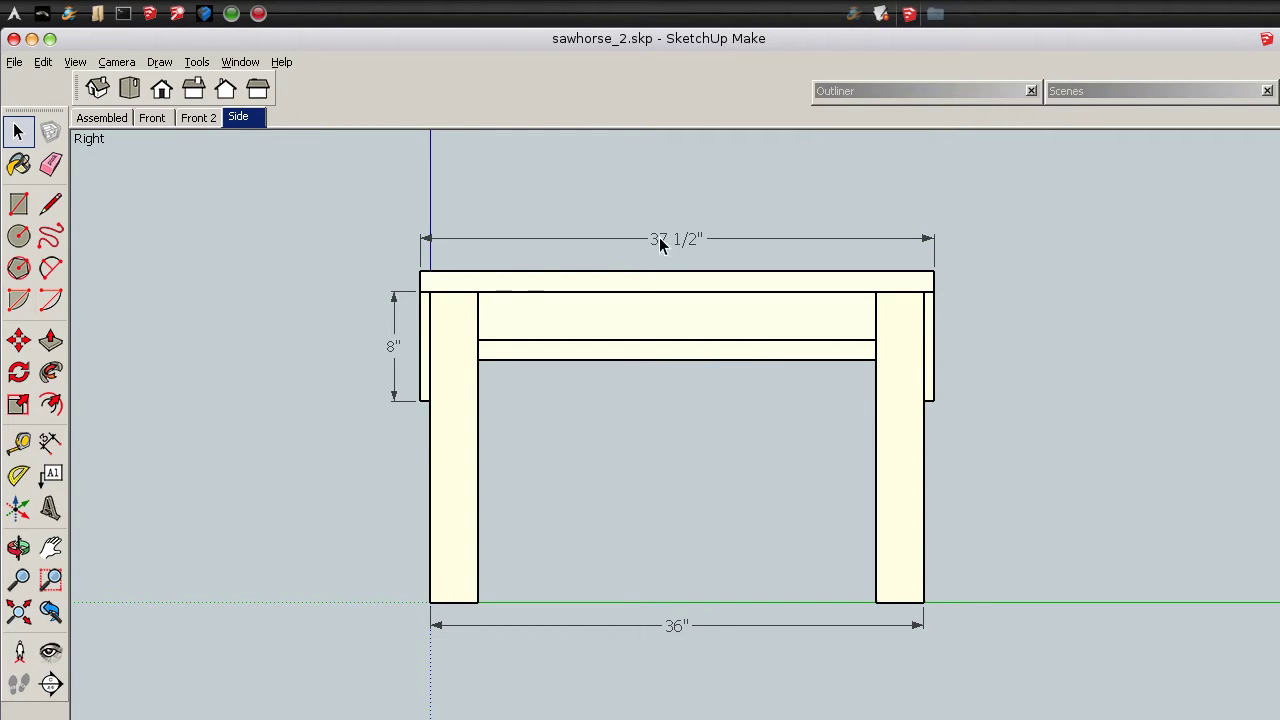
left_click(101, 118)
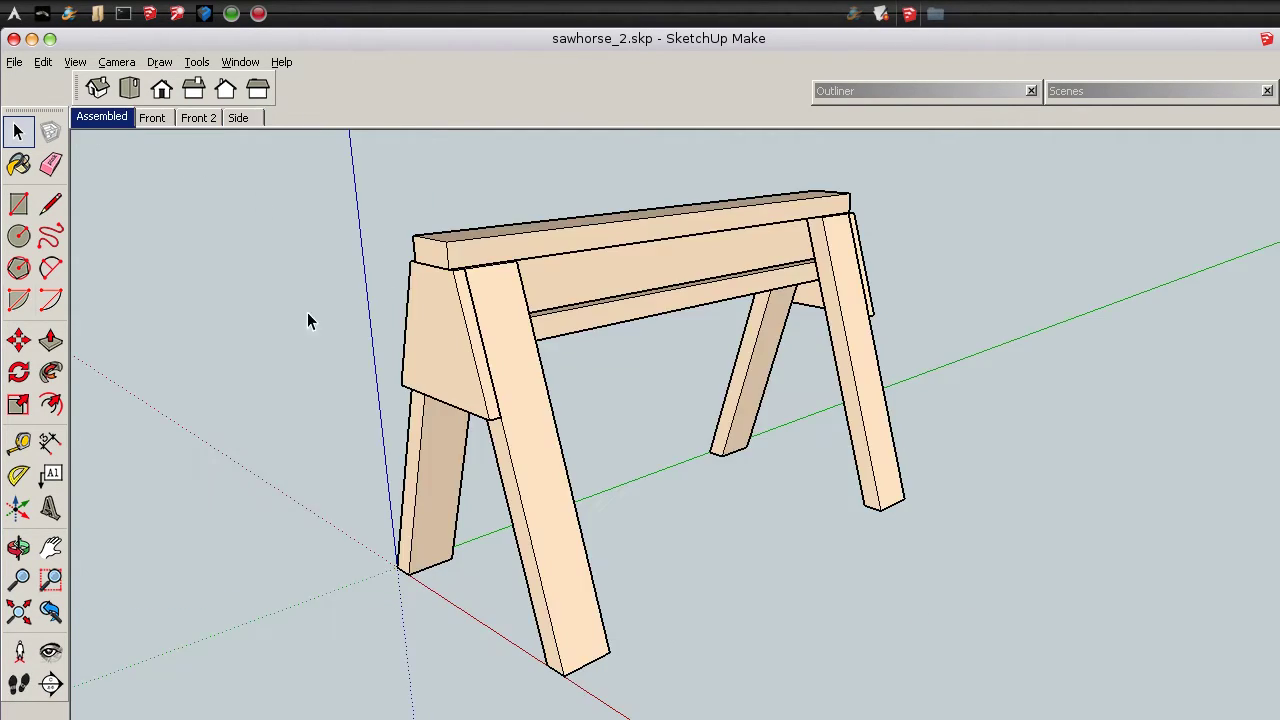
Start a new model and draw a long rectangle from the origin along the red axis
left_click(15, 62)
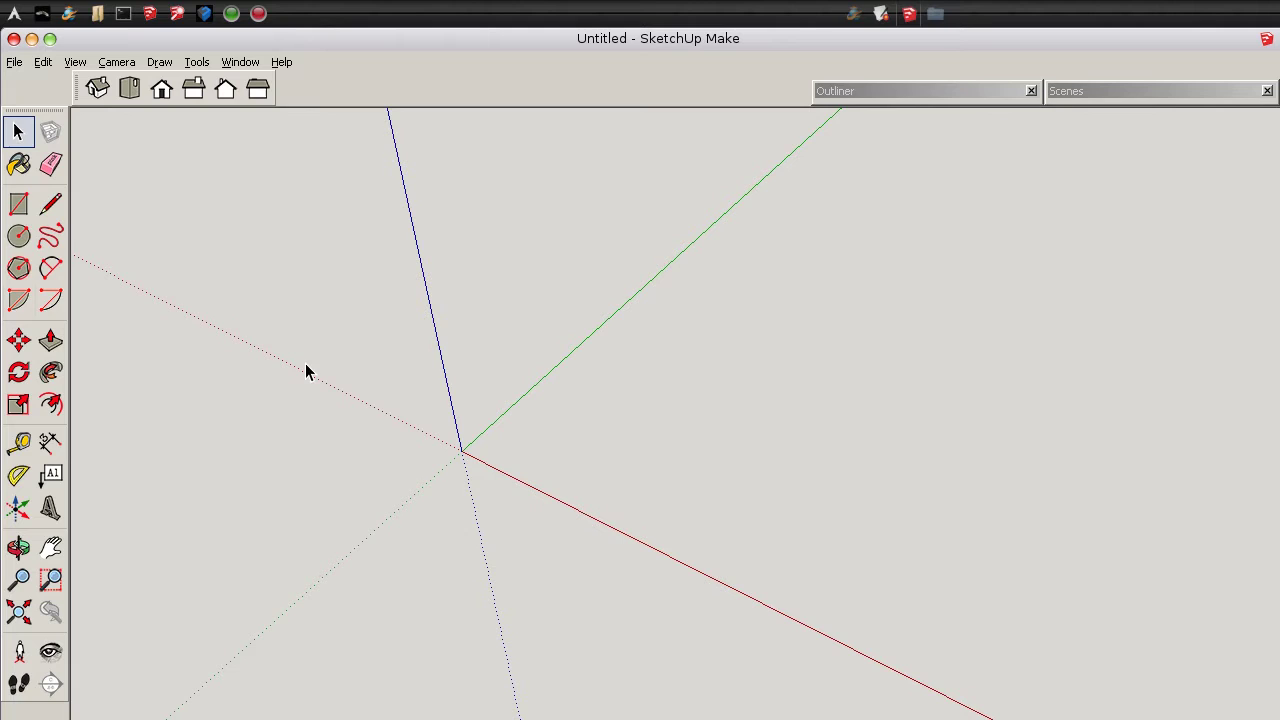
key("r")
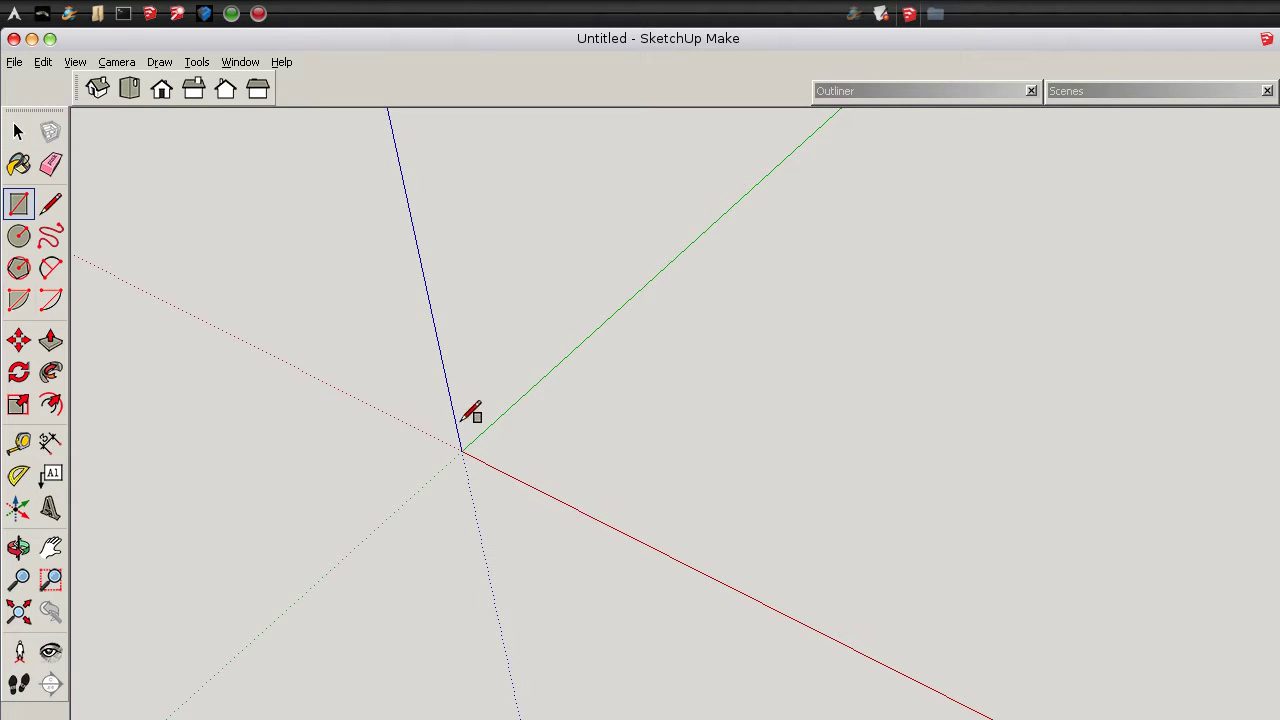
left_click(460, 452)
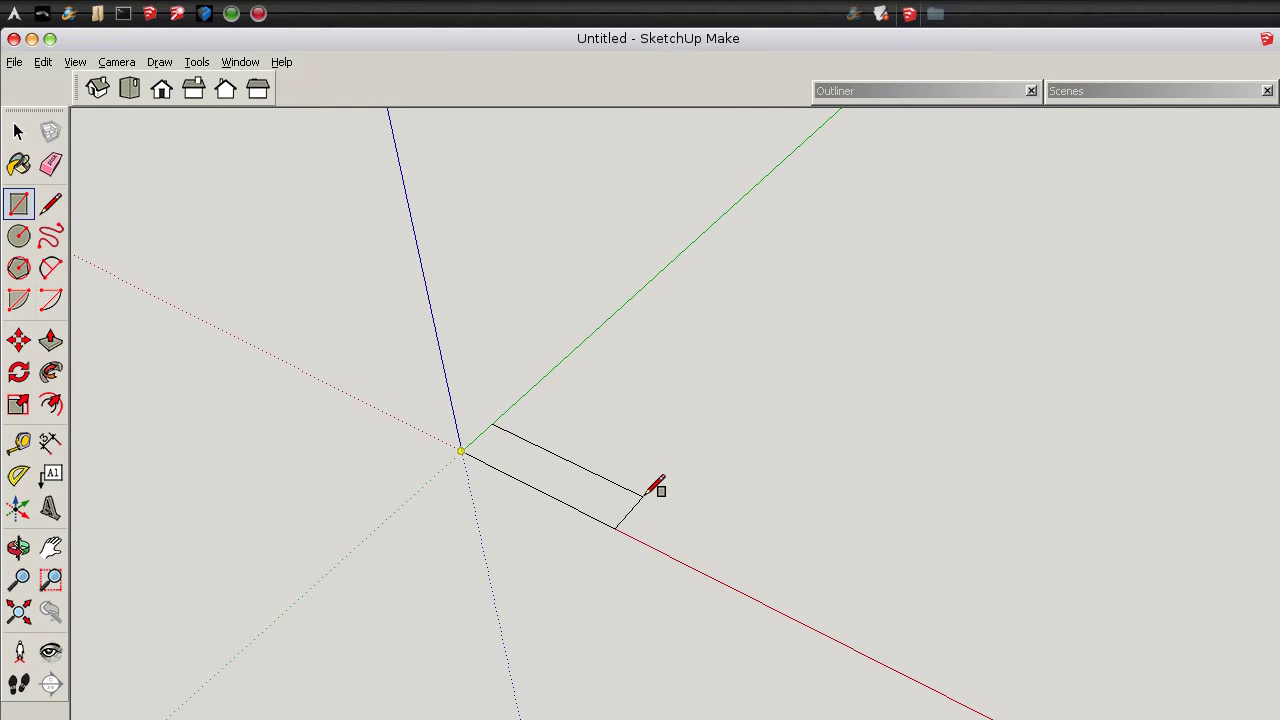
key("Return")
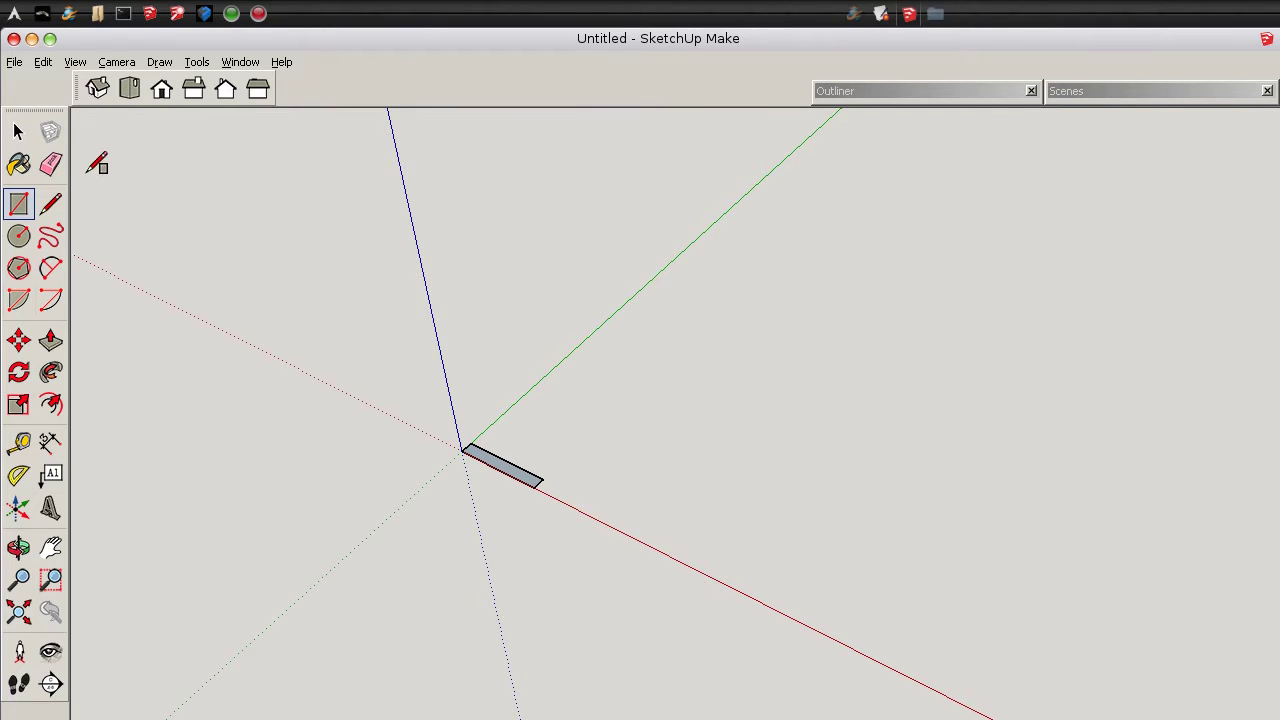
key("space")
Push/Pull the rectangle upward into a thin board
scroll(440, 536, "up", 3)
middle_click_drag(452, 528, 551, 566)
scroll(566, 559, "up", 2)
scroll(566, 558, "up", 2)
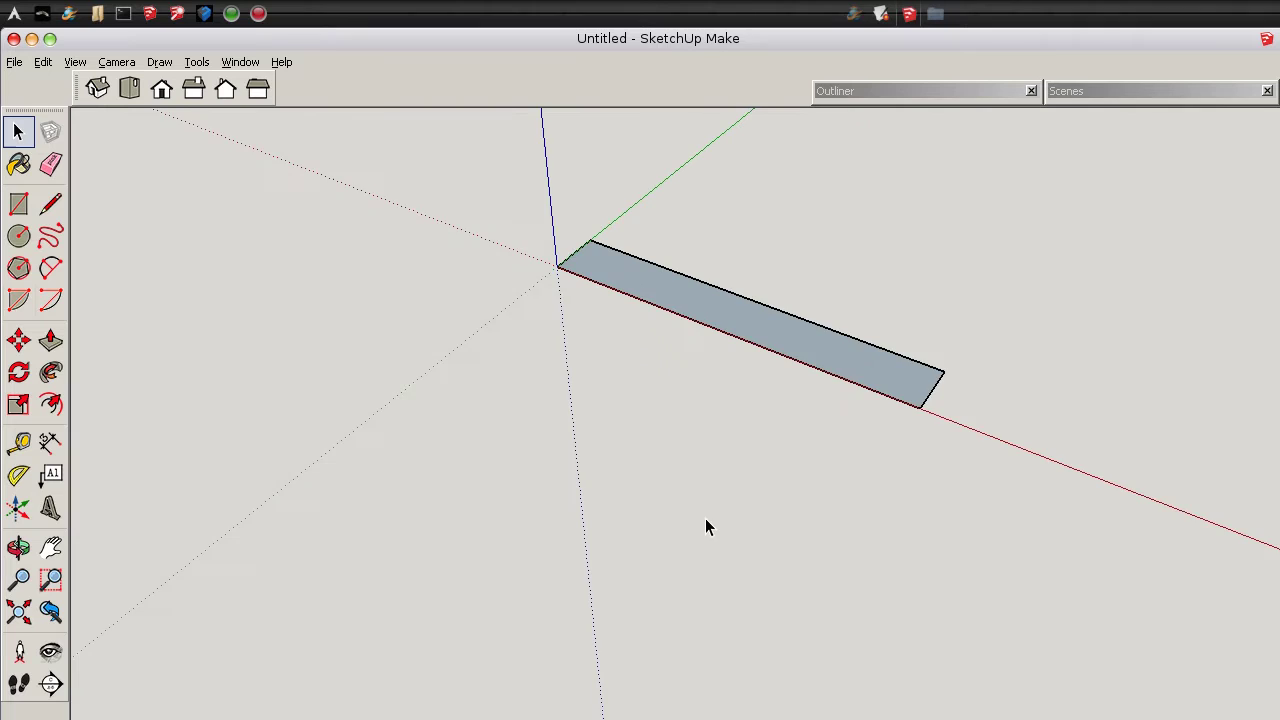
middle_click_drag(706, 523, 574, 515)
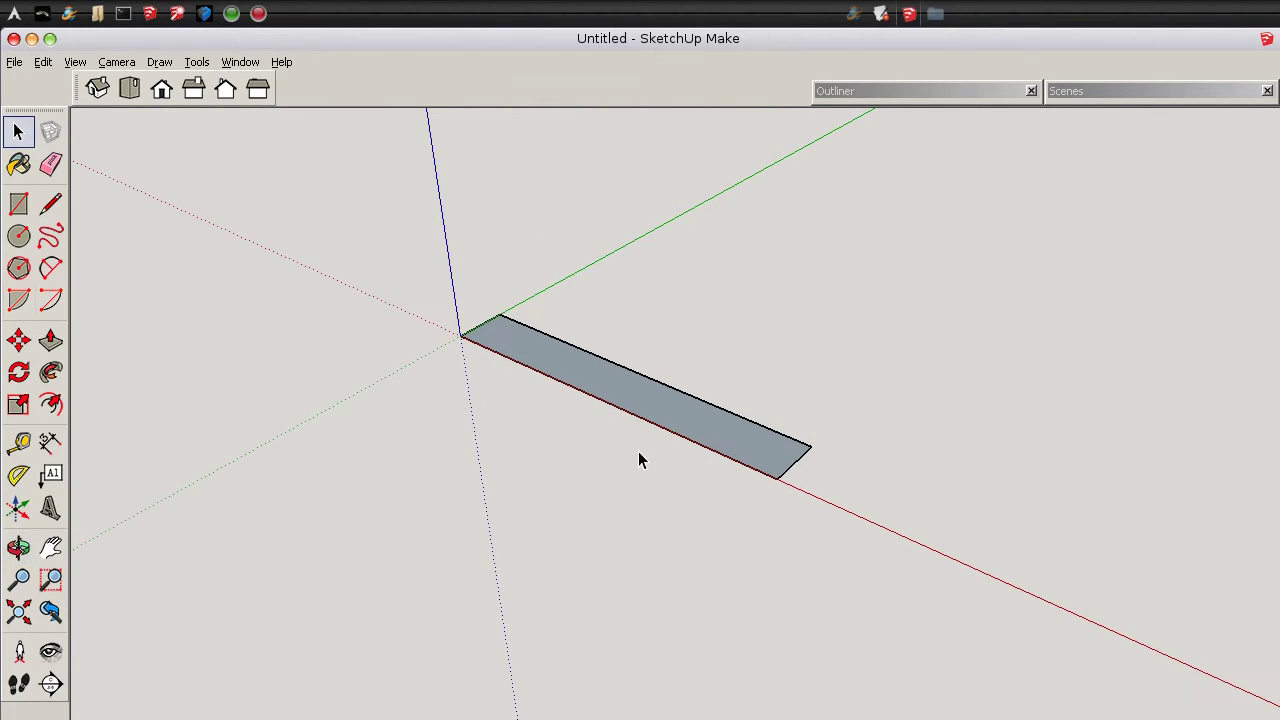
key("p")
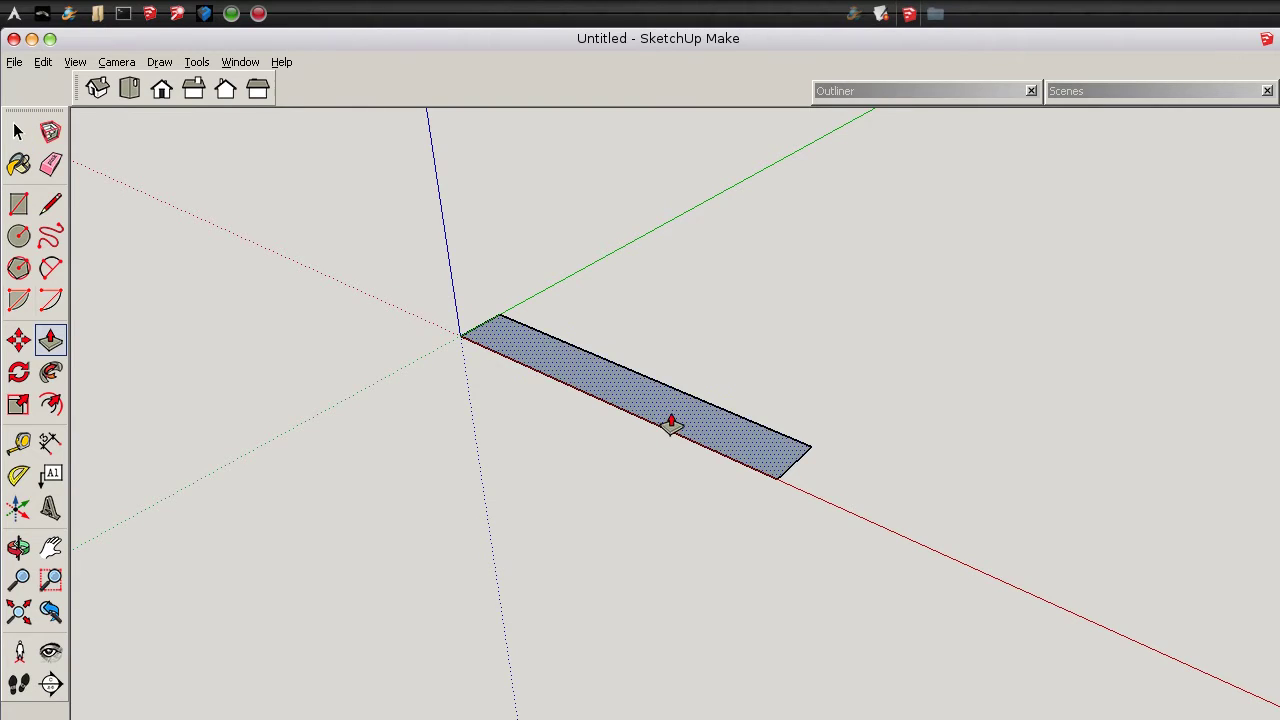
mouse_move(671, 423)
left_mouse_down()
mouse_move(670, 390)
mouse_move(670, 407)
left_mouse_up()
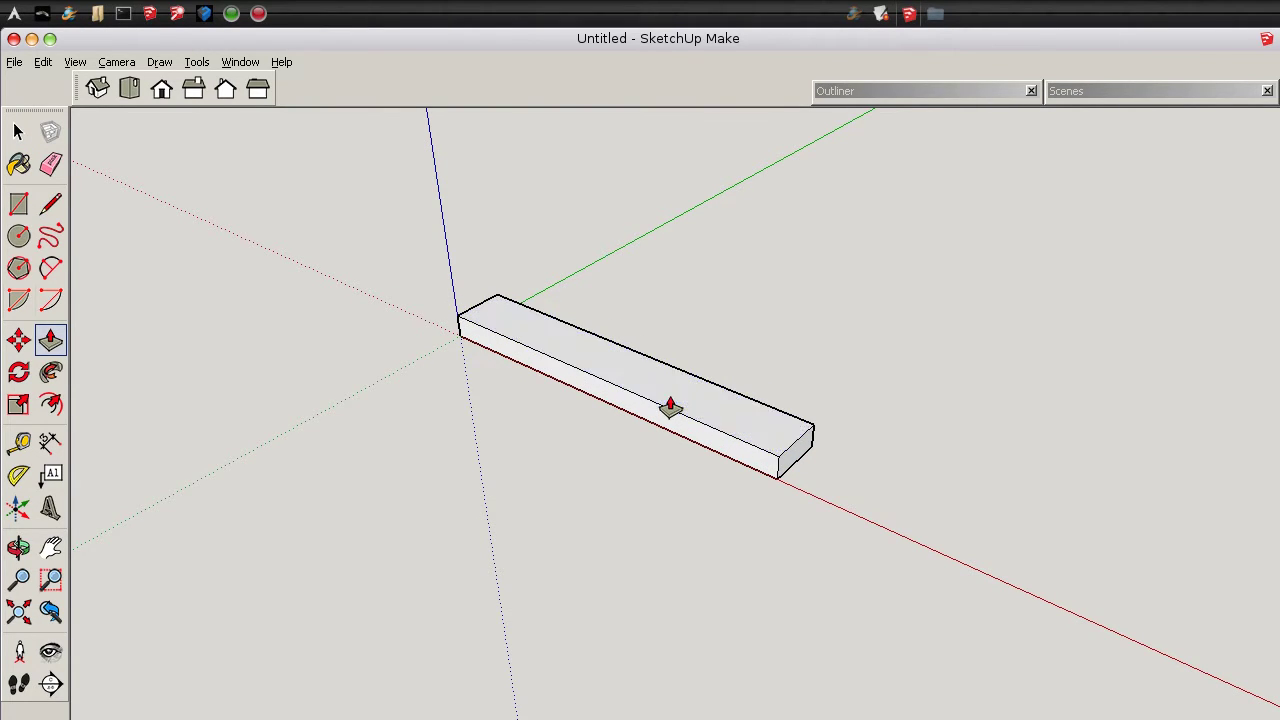
left_click(18, 131)
Make the box a component named 'beam'
left_click_drag(862, 503, 368, 244)
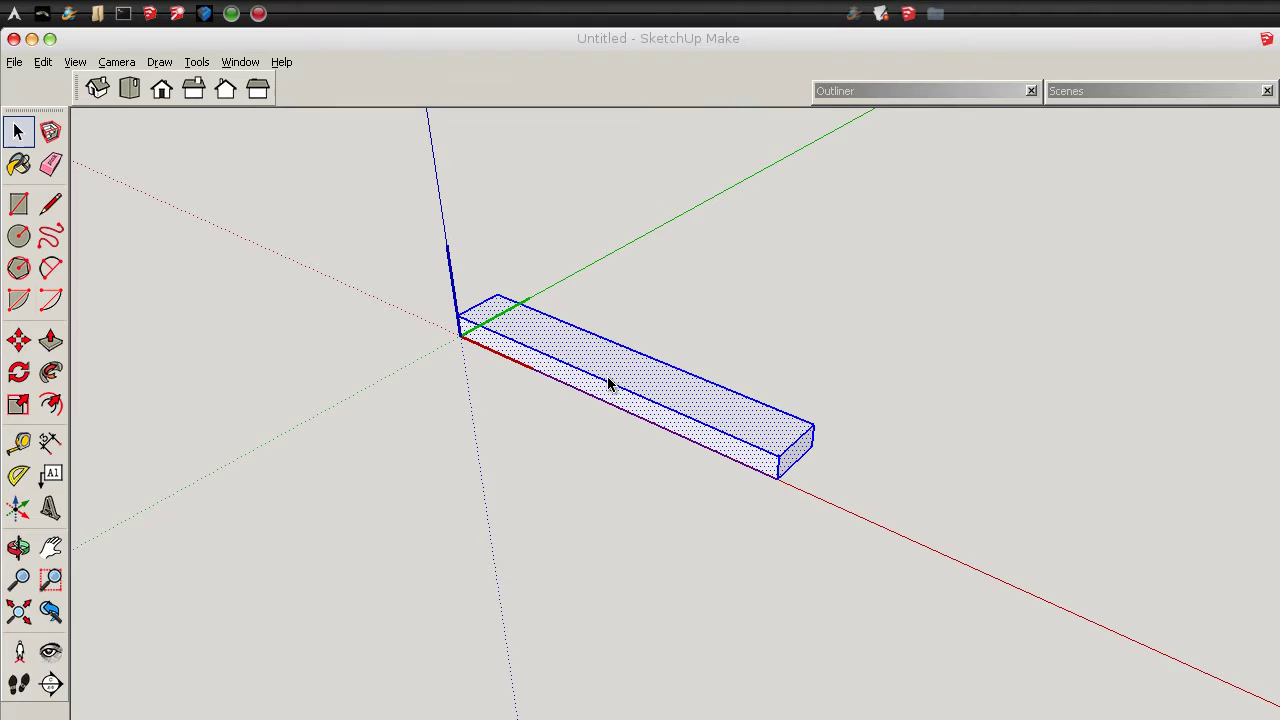
type("gbeam")
left_click(1078, 463)
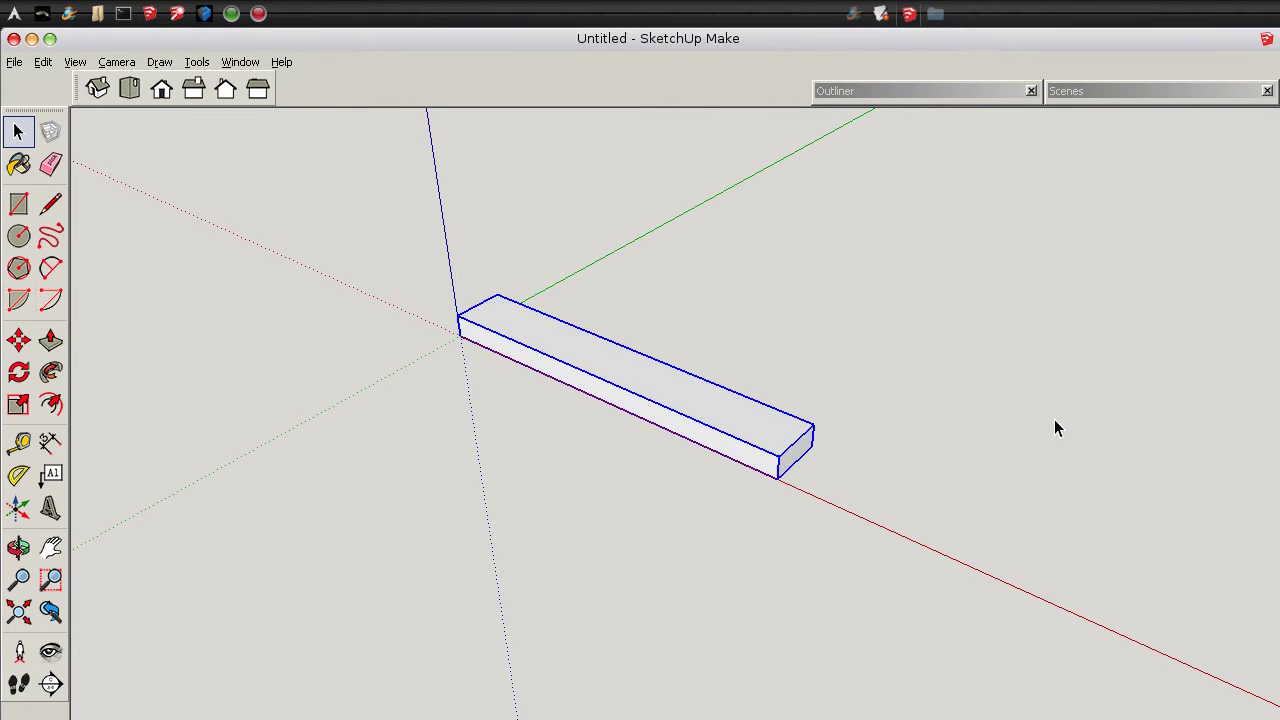
left_click(899, 415)
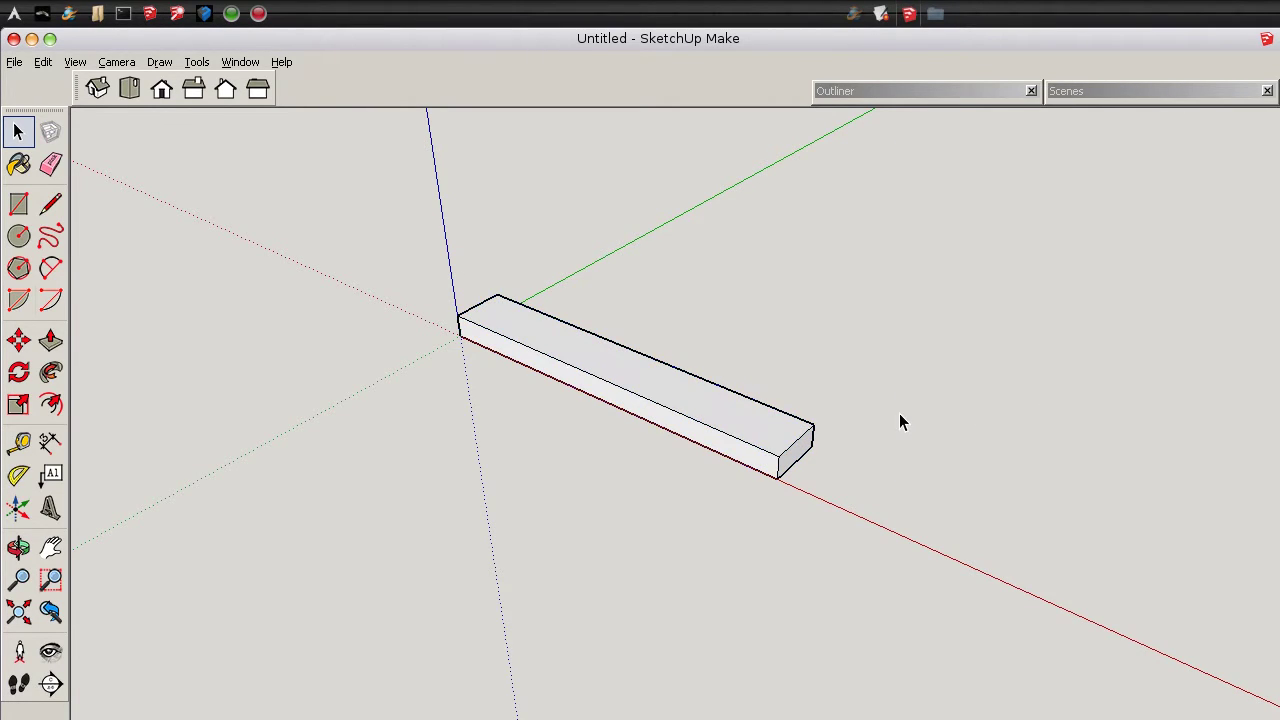
left_click(773, 446)
middle_click_drag(808, 492, 721, 426)
Copy the beam on top of itself and rotate the copy 90° upright
key("m")
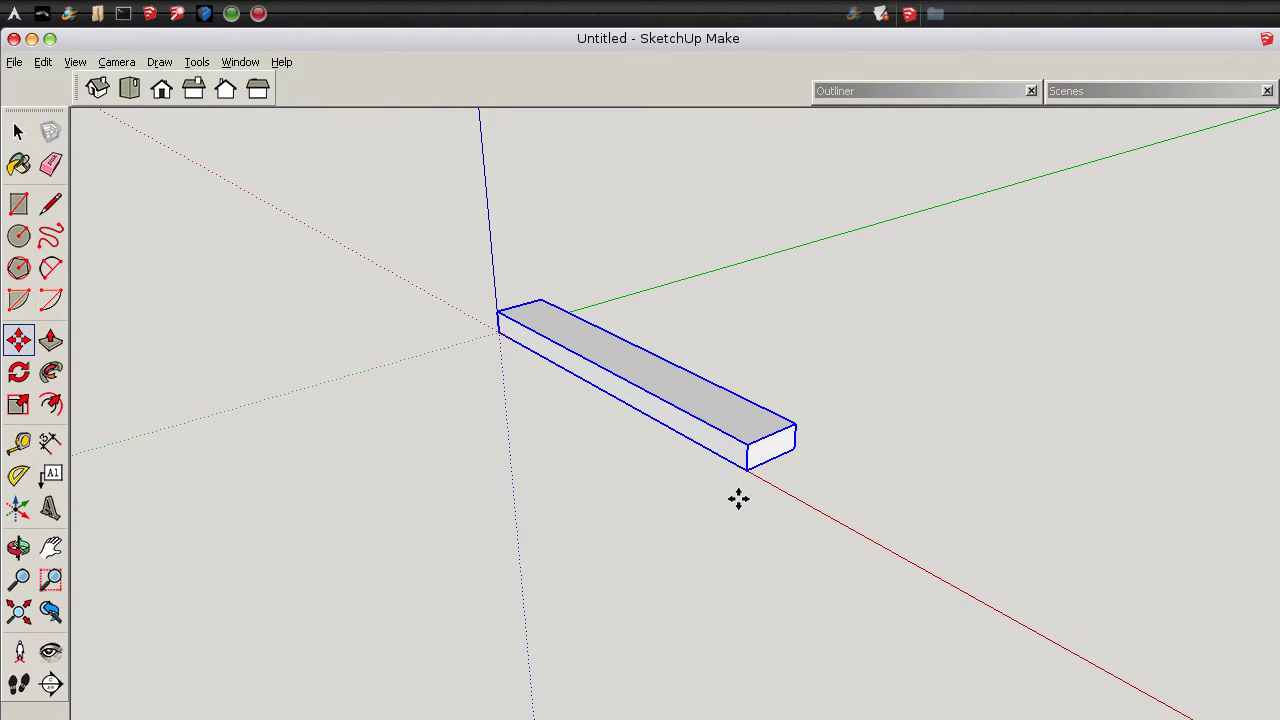
left_click(749, 470)
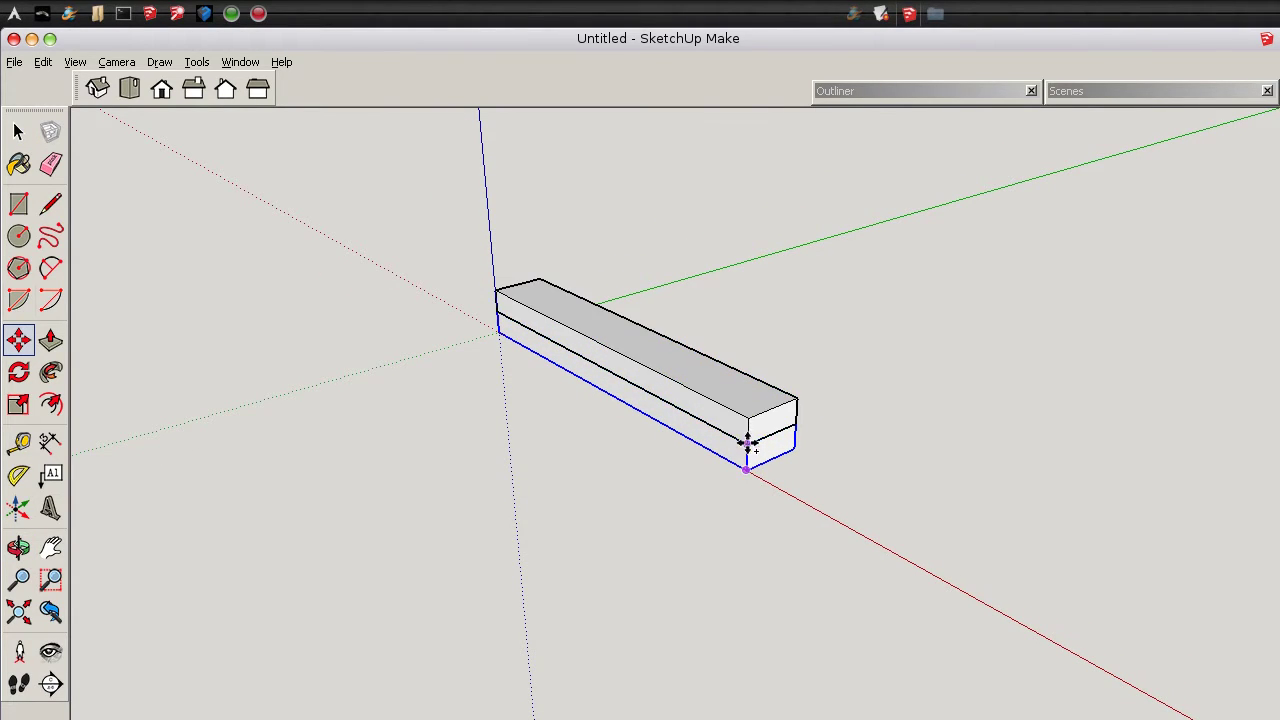
left_click(748, 433)
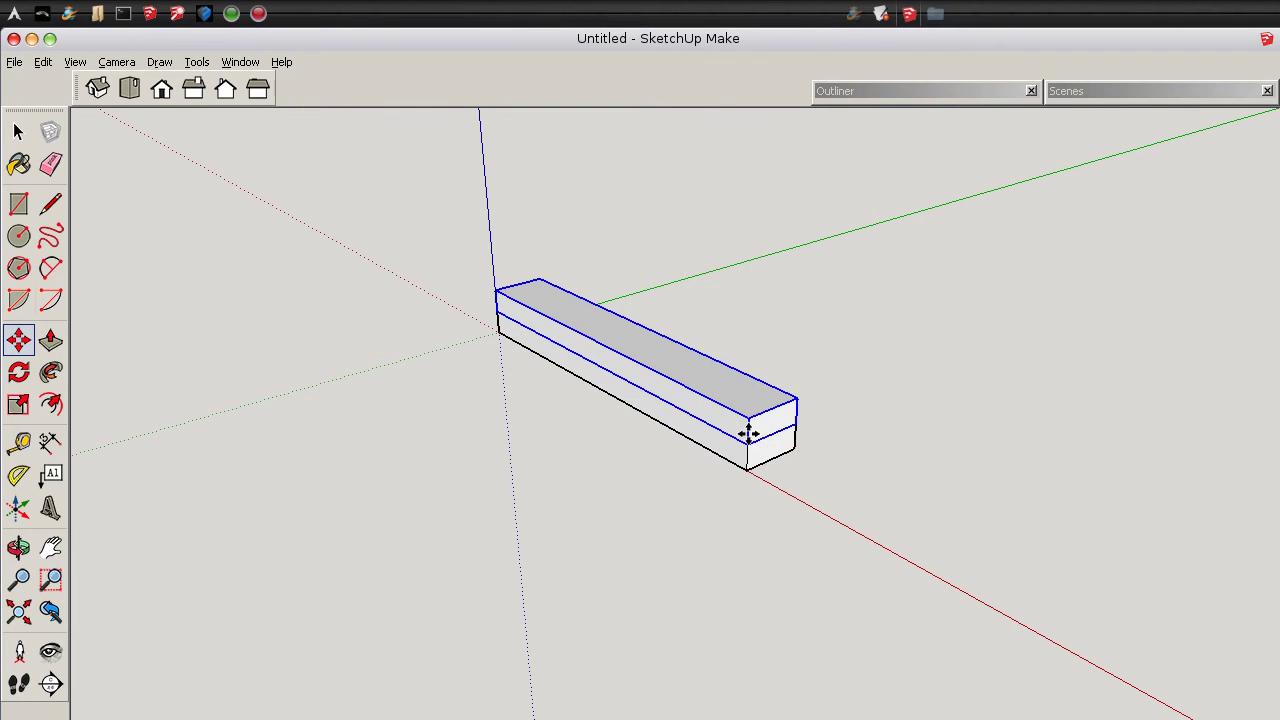
key("q")
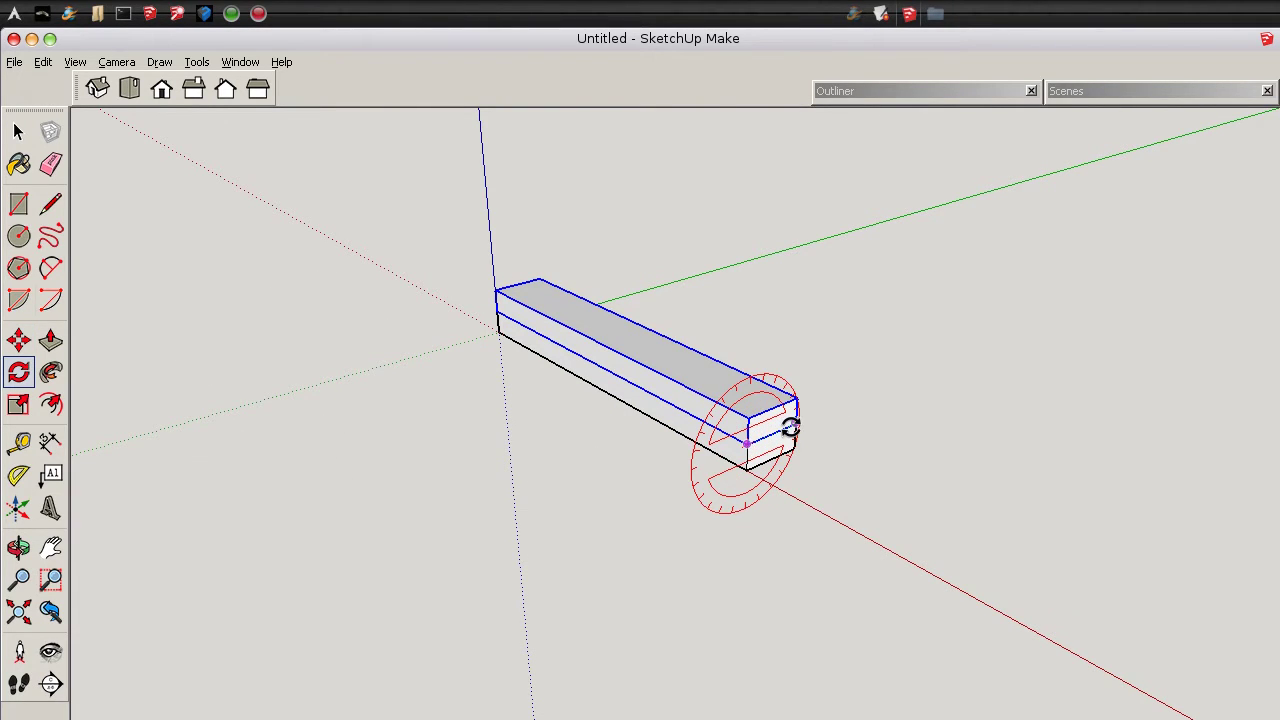
left_click(783, 414)
left_click(745, 416)
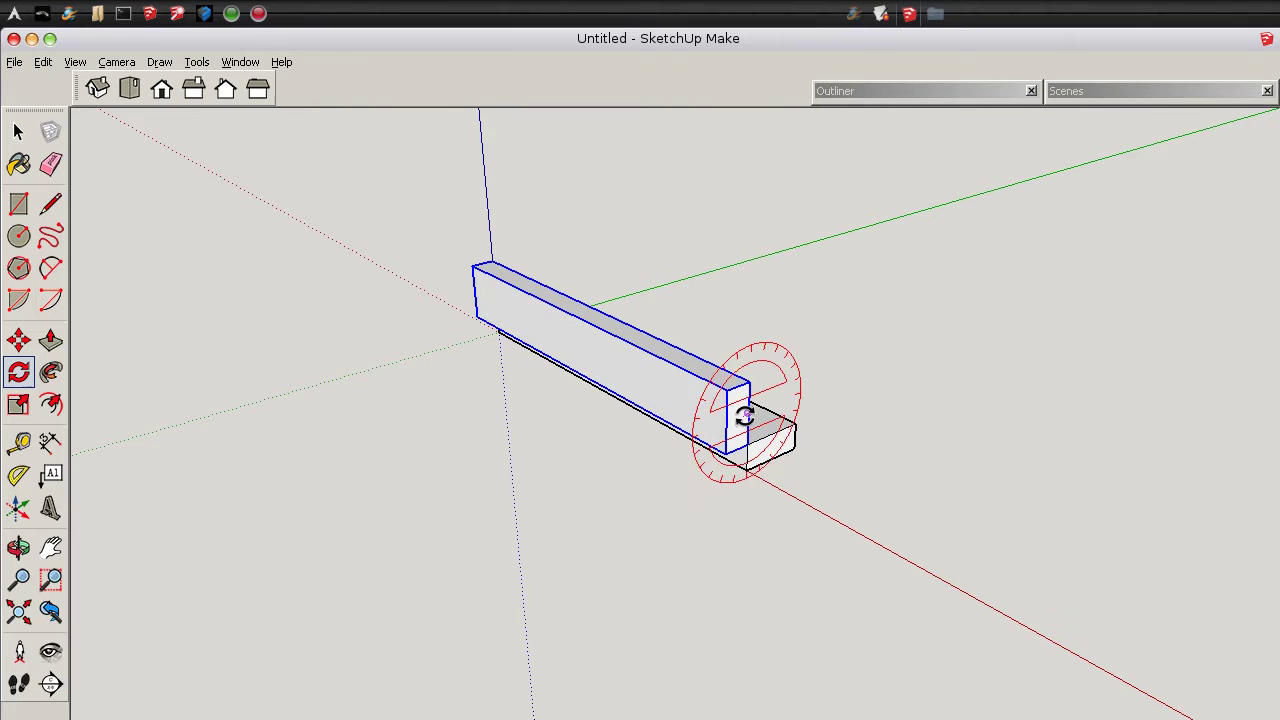
Move the upright board onto the lower board, centred on its midpoint
key("m")
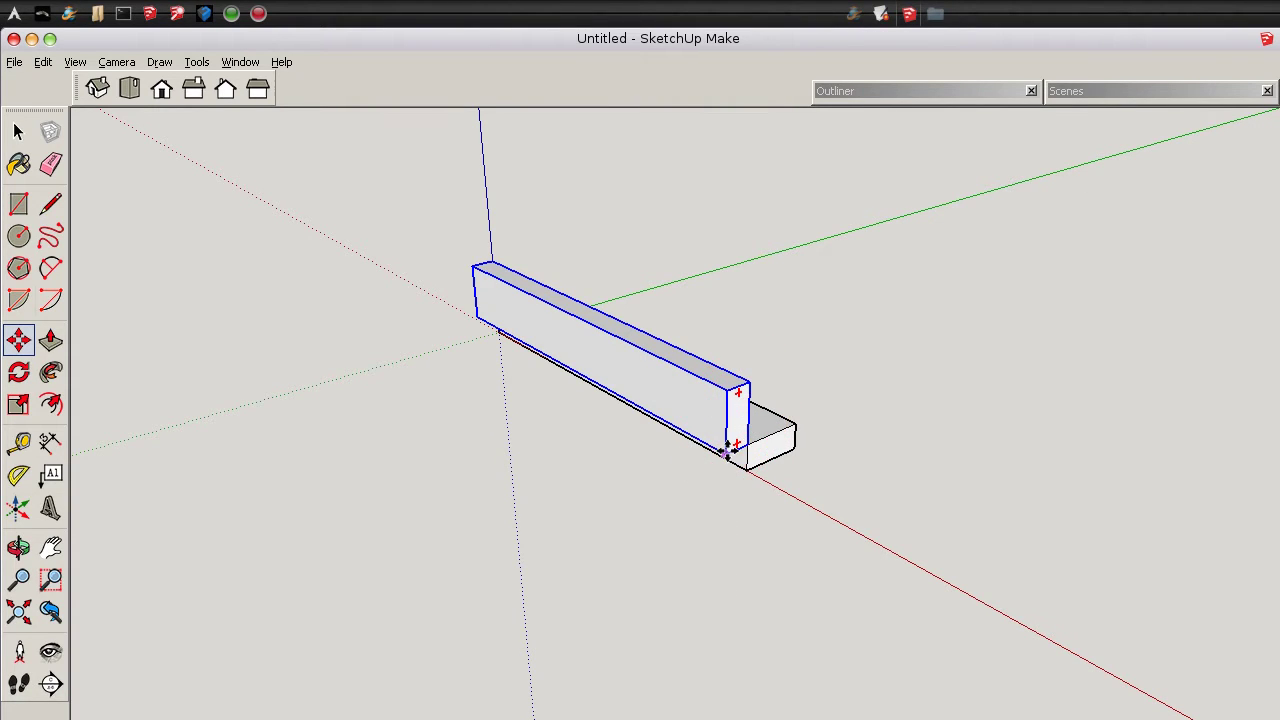
left_click(728, 451)
left_click(748, 443)
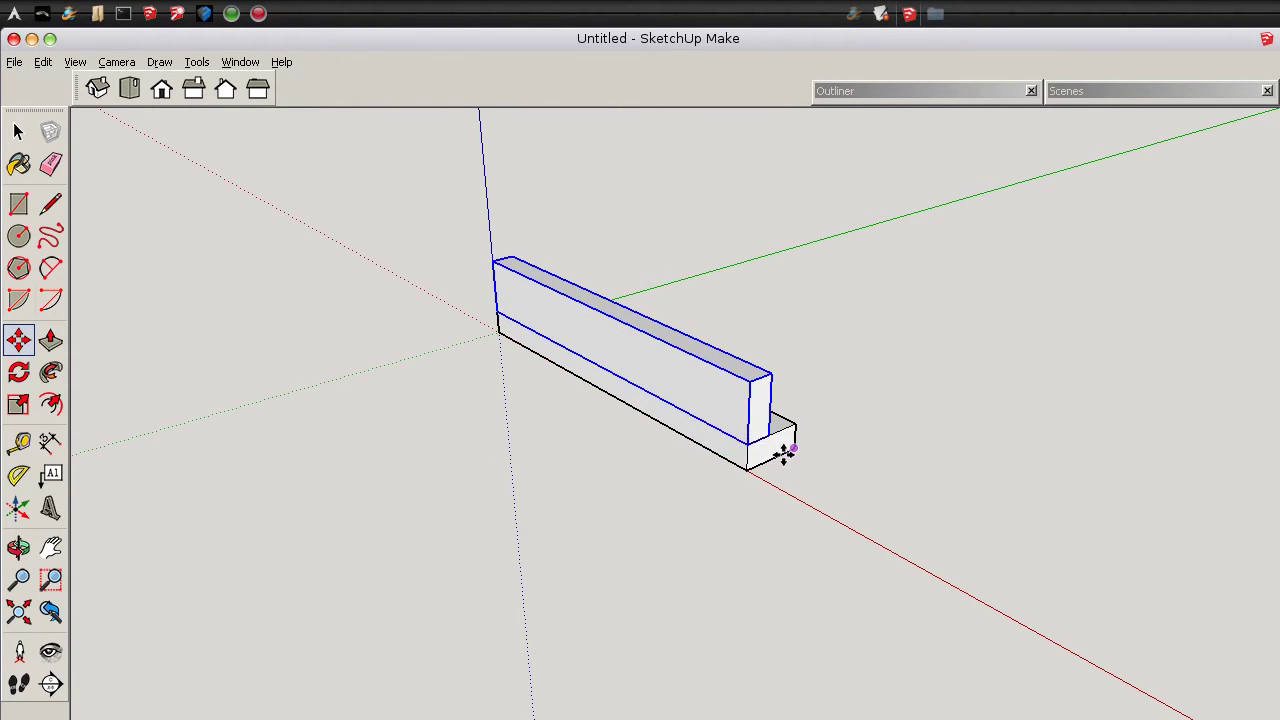
scroll(785, 452, "up", 5)
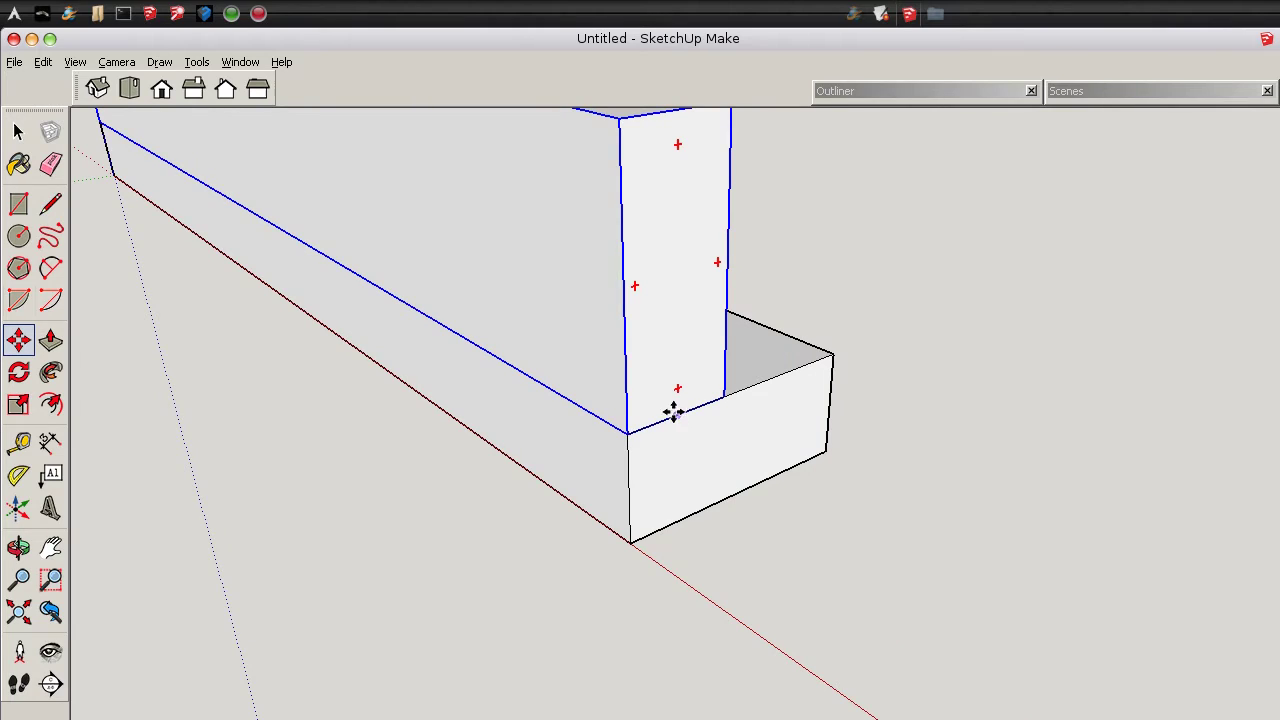
left_click(683, 414)
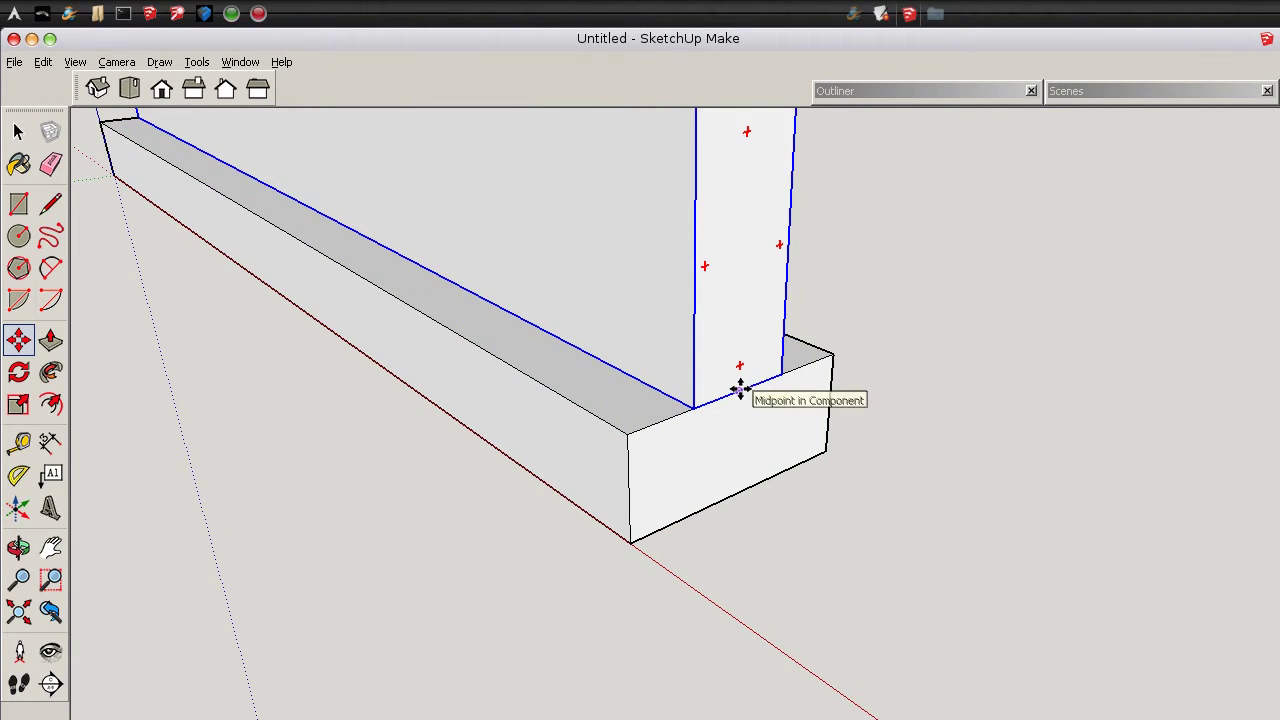
left_click(740, 388)
key("space")
left_click(940, 514)
scroll(927, 514, "down", 2)
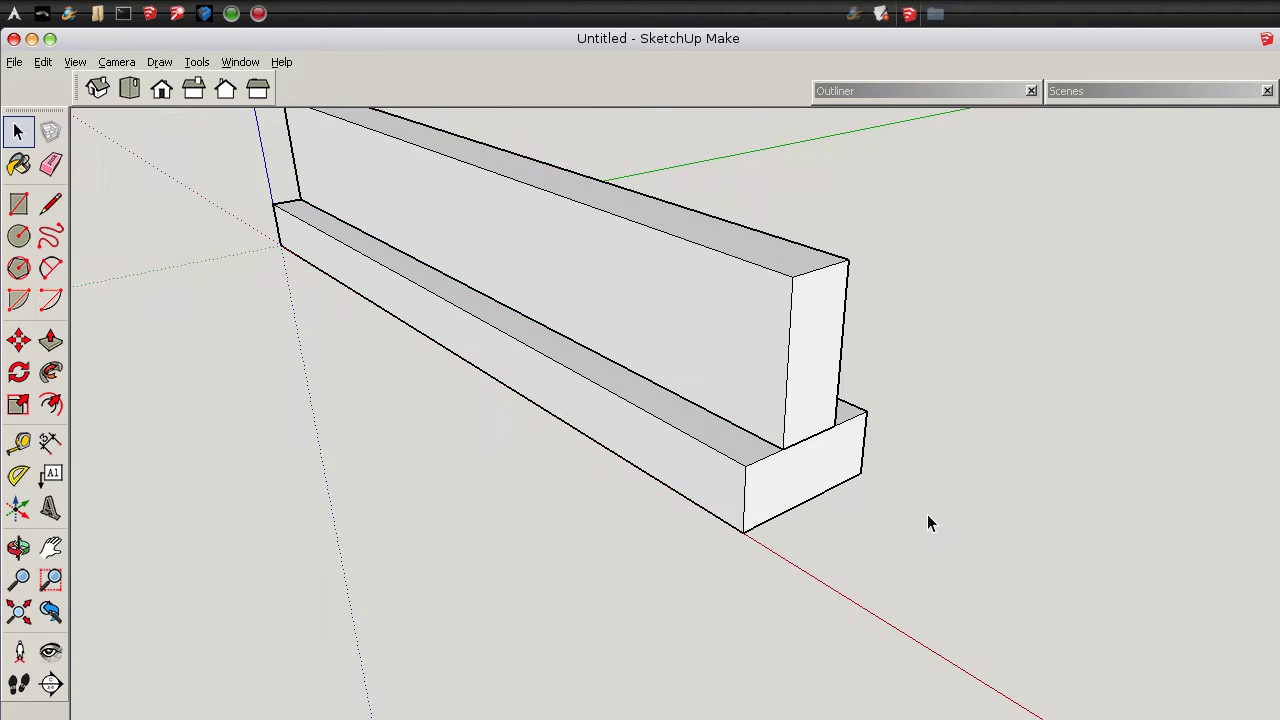
scroll(927, 514, "down", 2)
Copy the bottom board straight up onto the top of the post
mouse_move(794, 497)
middle_mouse_down()
mouse_move(849, 514)
mouse_move(792, 487)
middle_mouse_up()
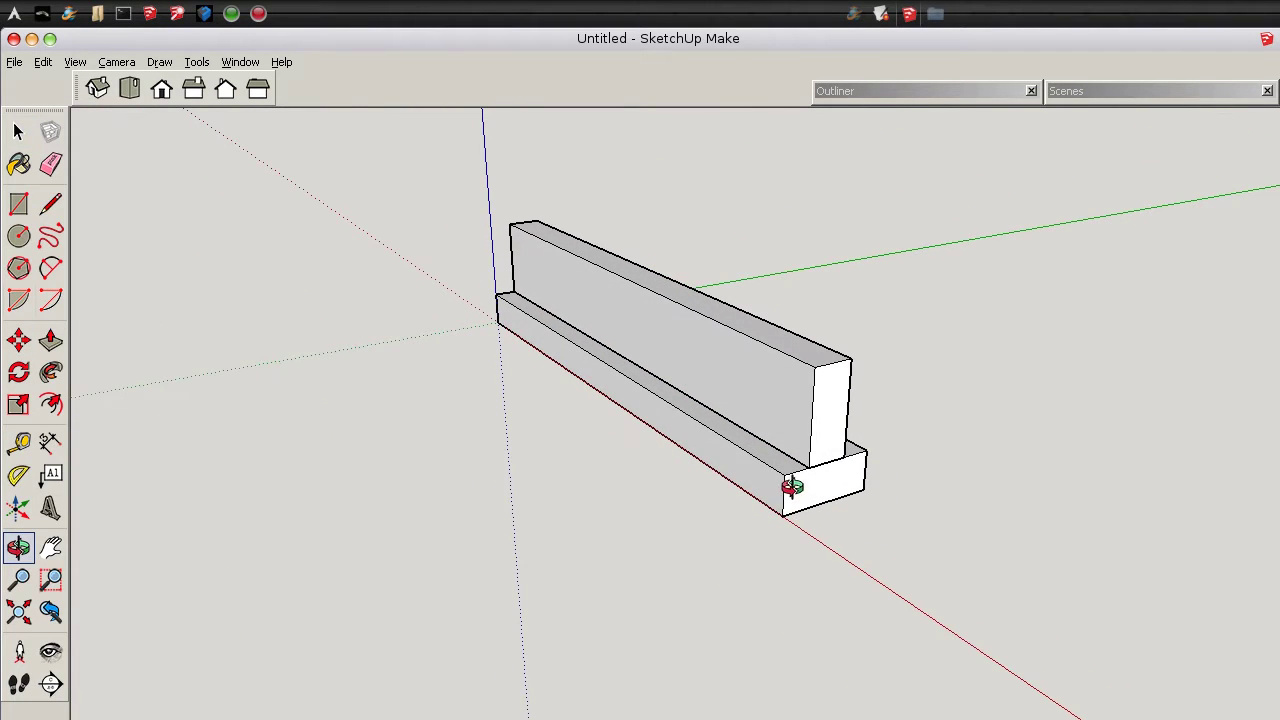
left_click(795, 500)
key("m")
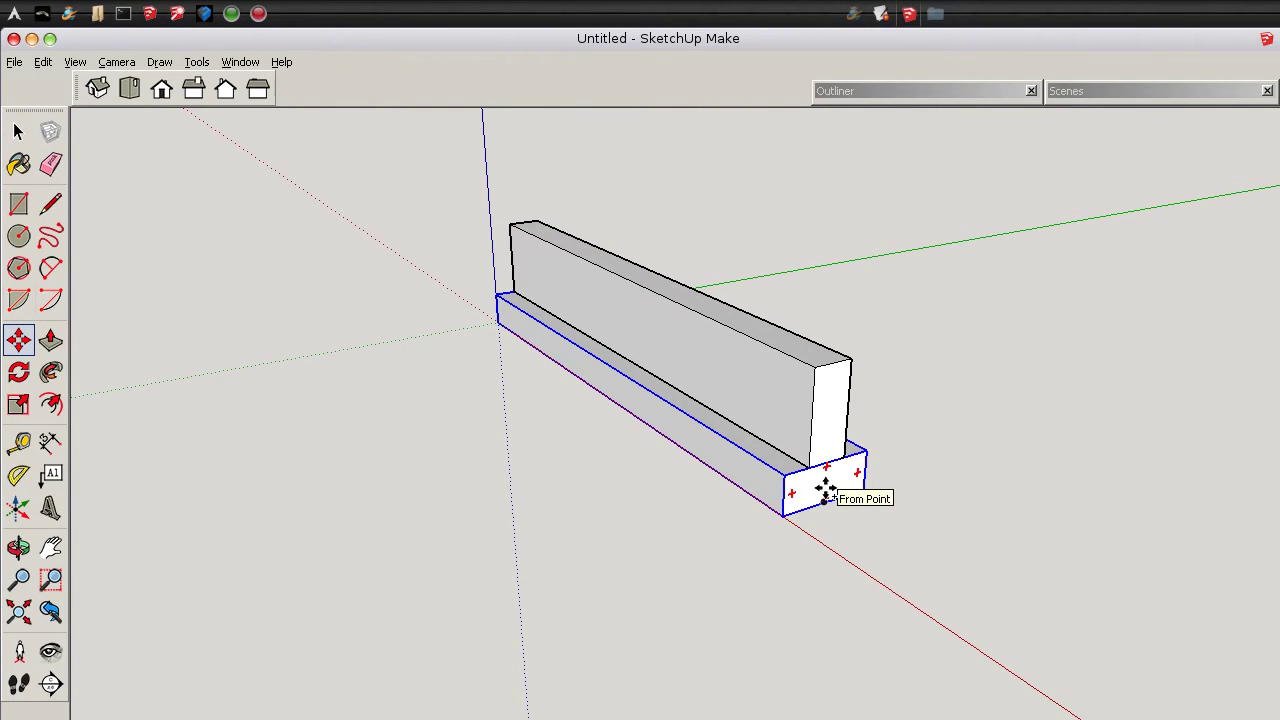
left_click(824, 489)
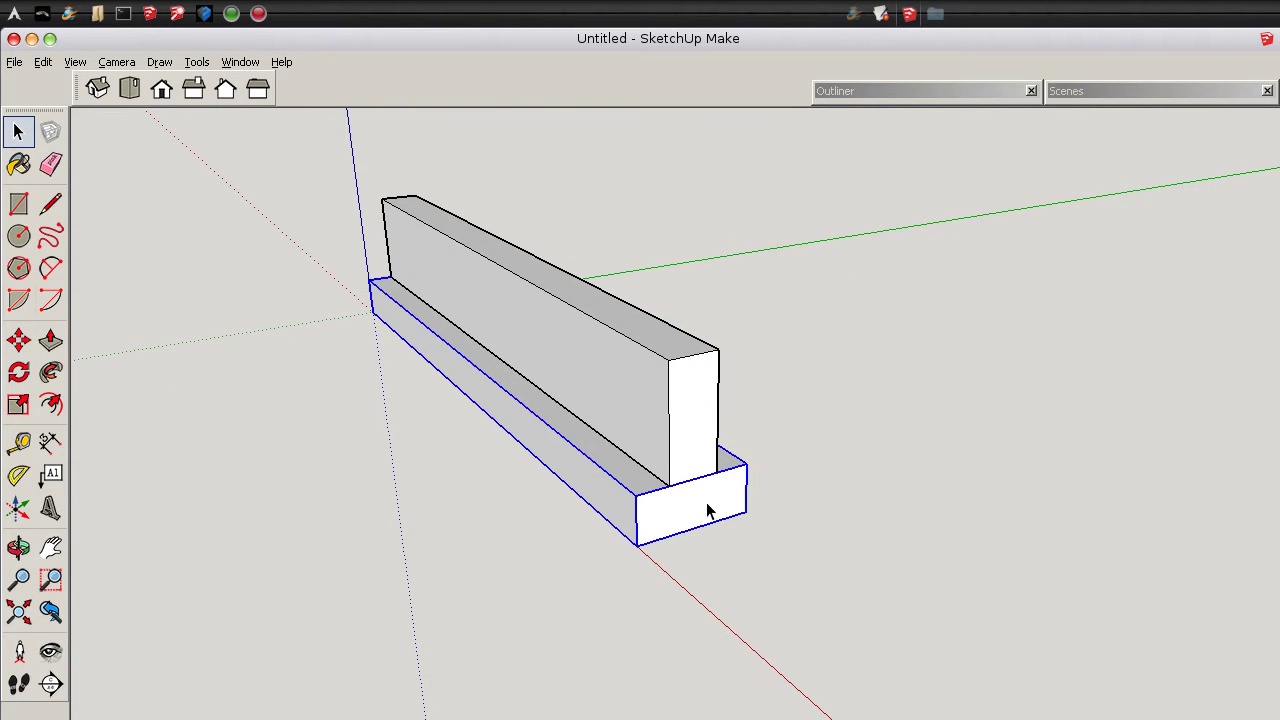
key("m")
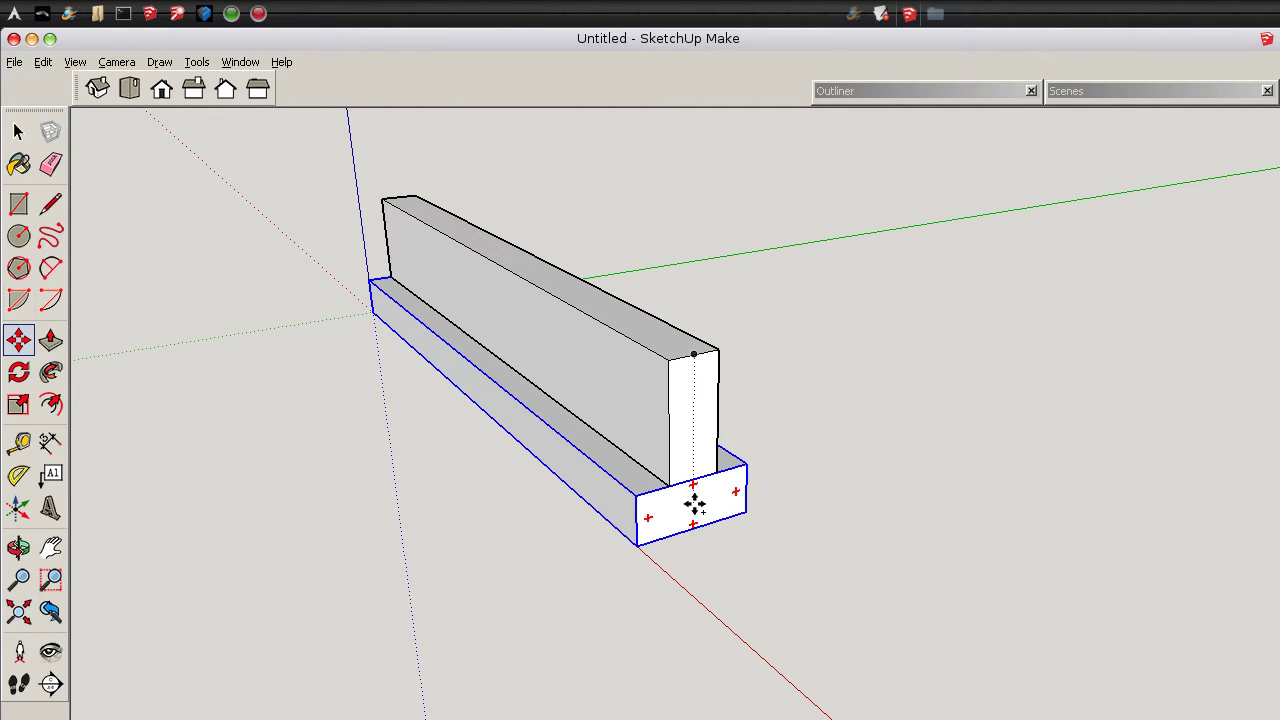
left_click(693, 490)
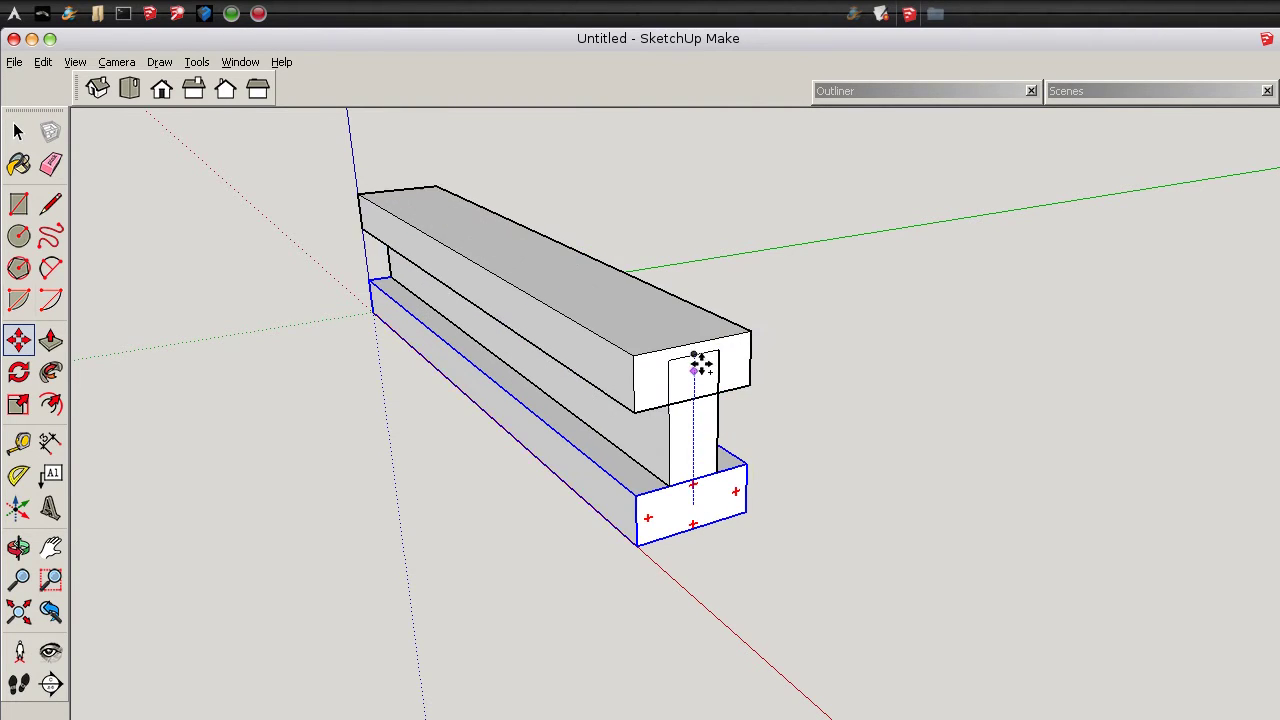
left_click(703, 315)
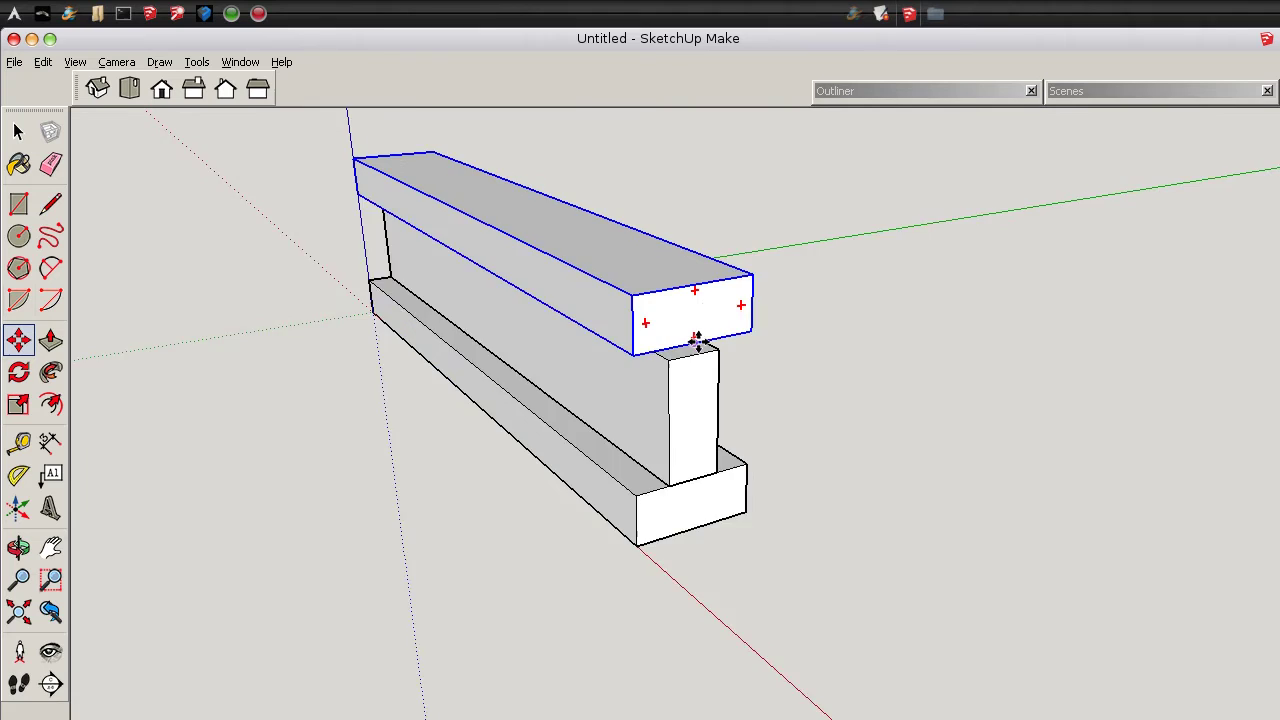
Realign the top board so it sits centred on the post's top midpoint
scroll(700, 343, "up", 3)
left_click(720, 329)
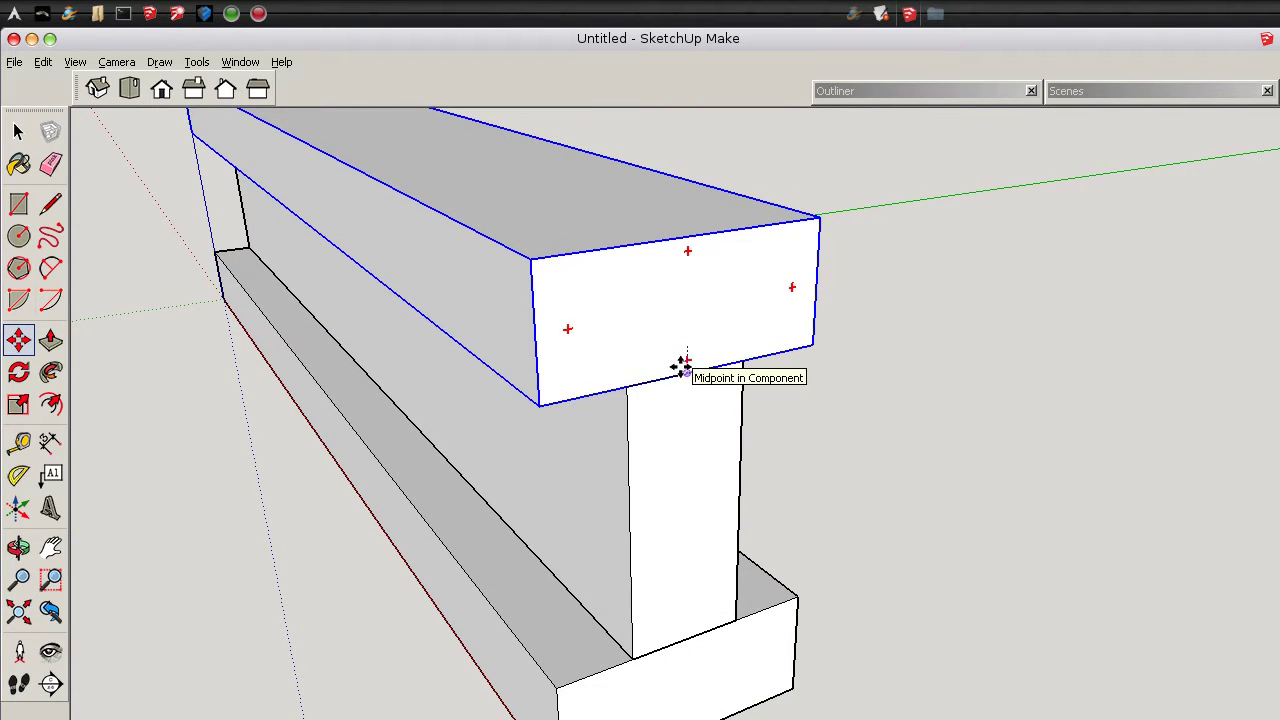
left_click(683, 368)
key("space")
left_click(866, 431)
scroll(926, 424, "down", 5)
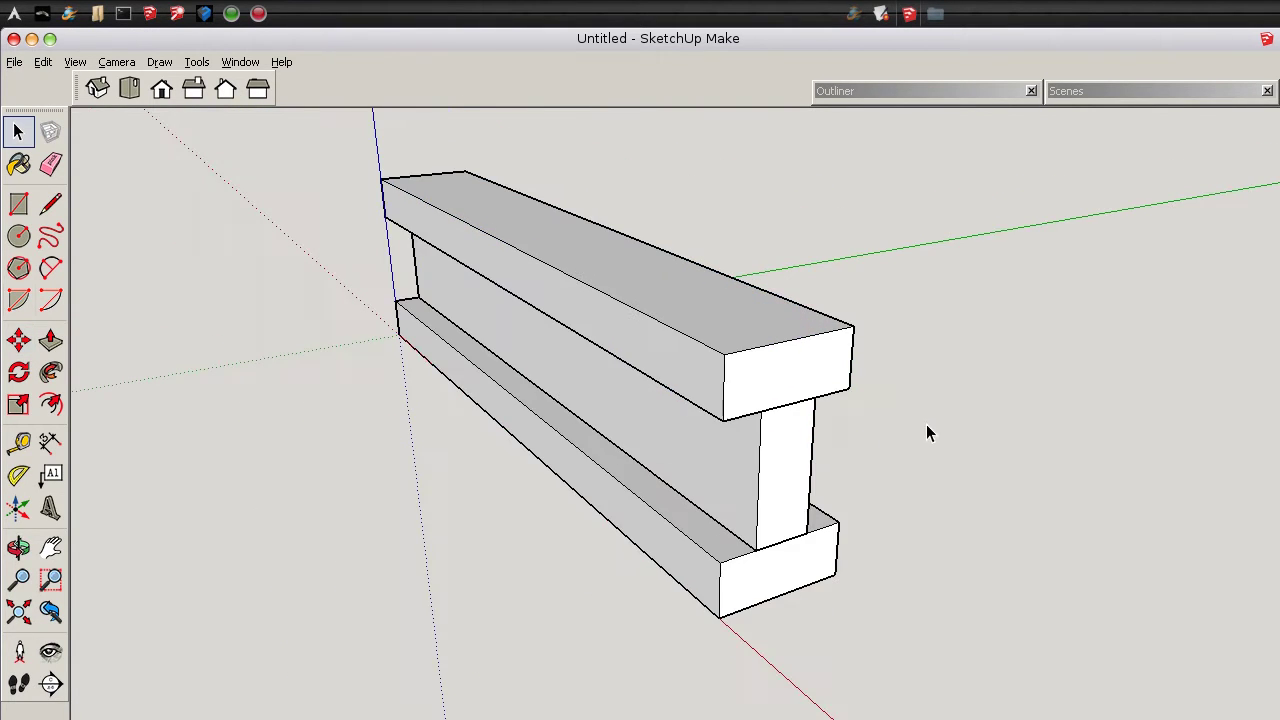
middle_click_drag(926, 424, 1033, 572)
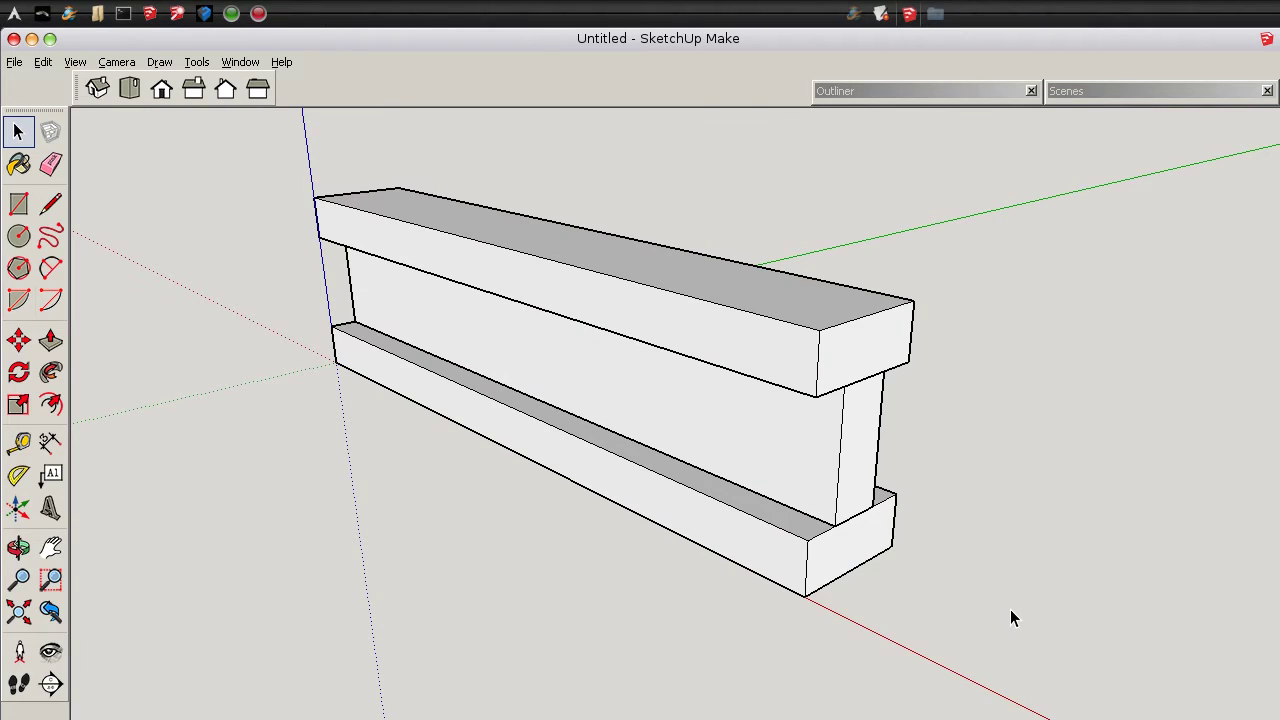
Group the three selected beam boards together
left_click_drag(1021, 617, 255, 165)
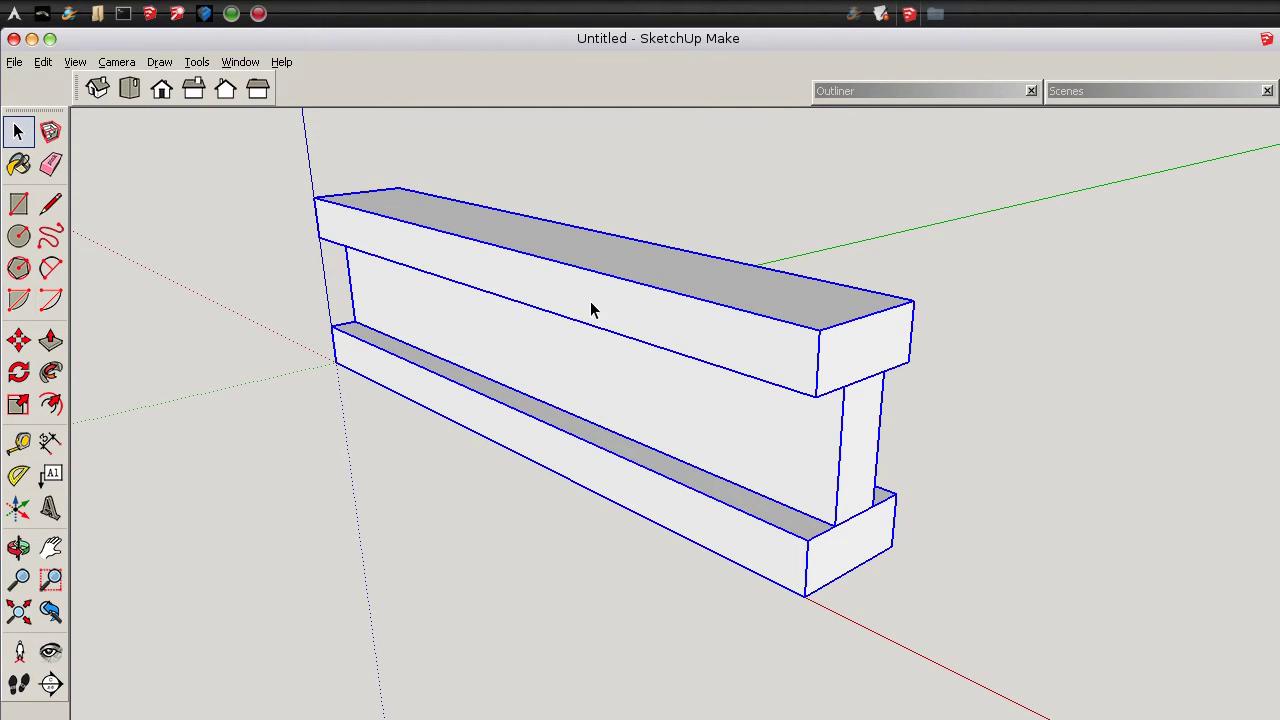
right_click(588, 310)
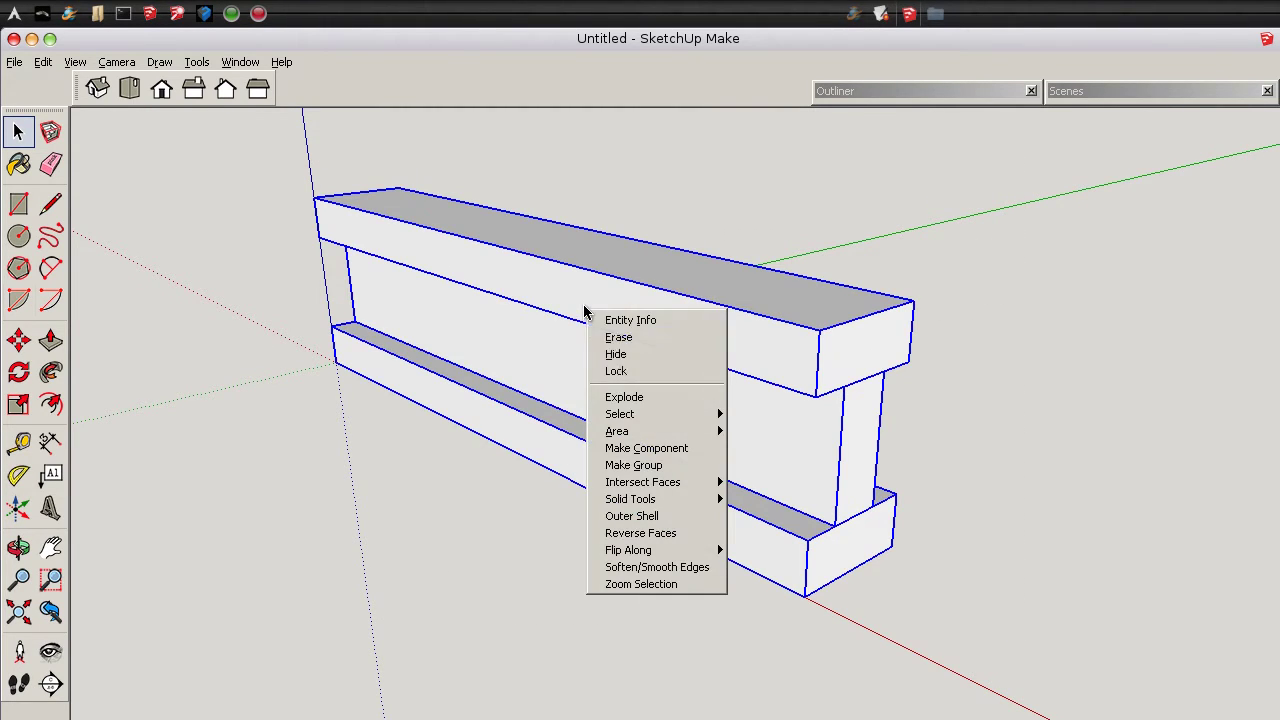
left_click(613, 468)
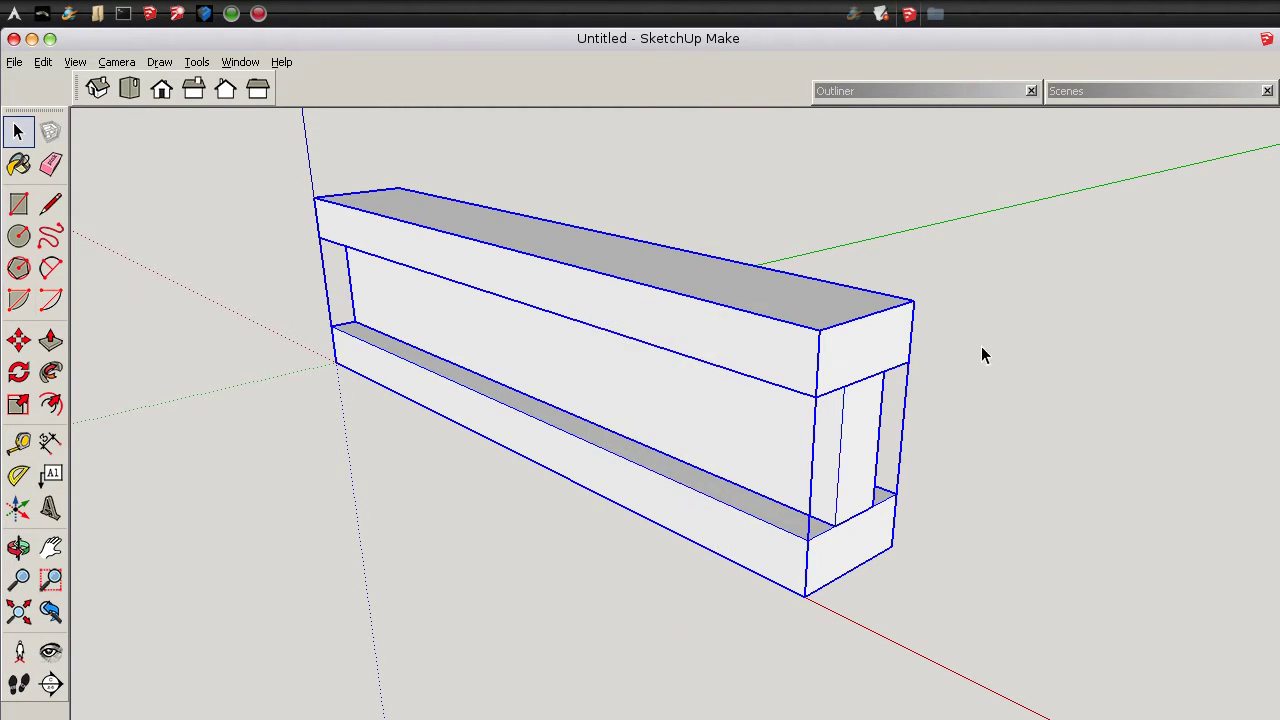
Rename the new group to 'IBeam' in the Outliner and check its three boards
left_click(935, 93)
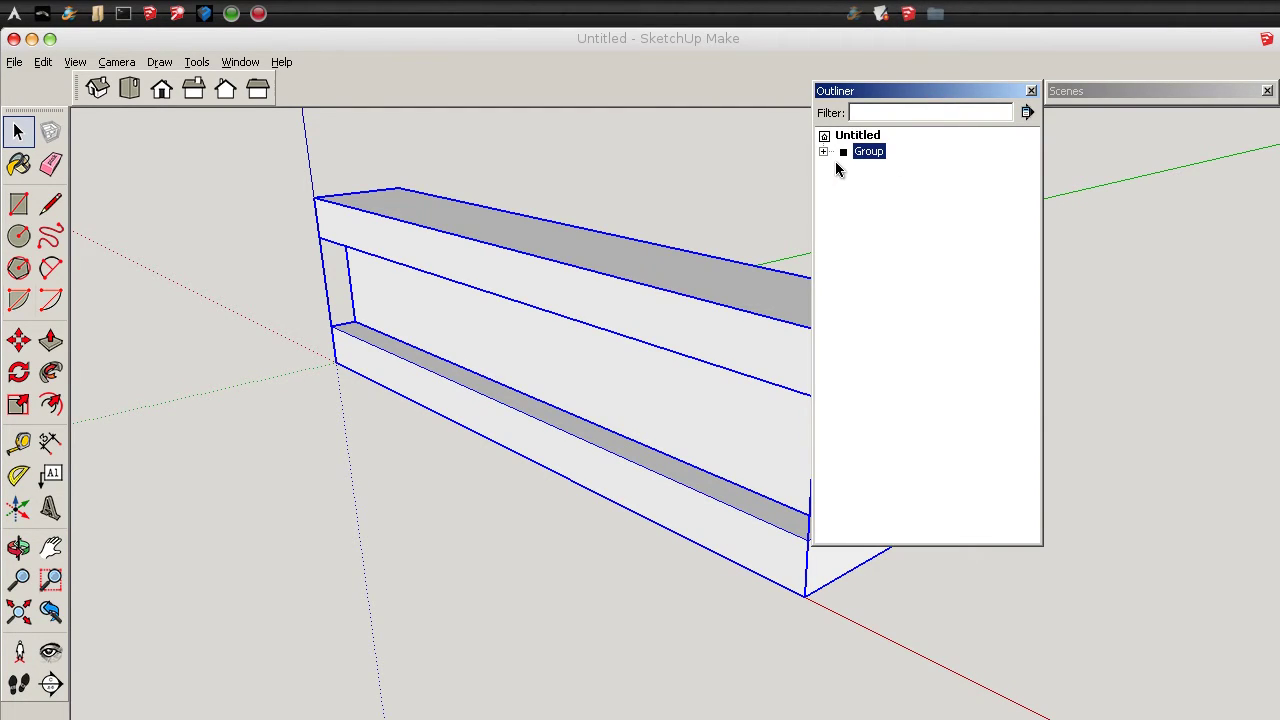
right_click(877, 159)
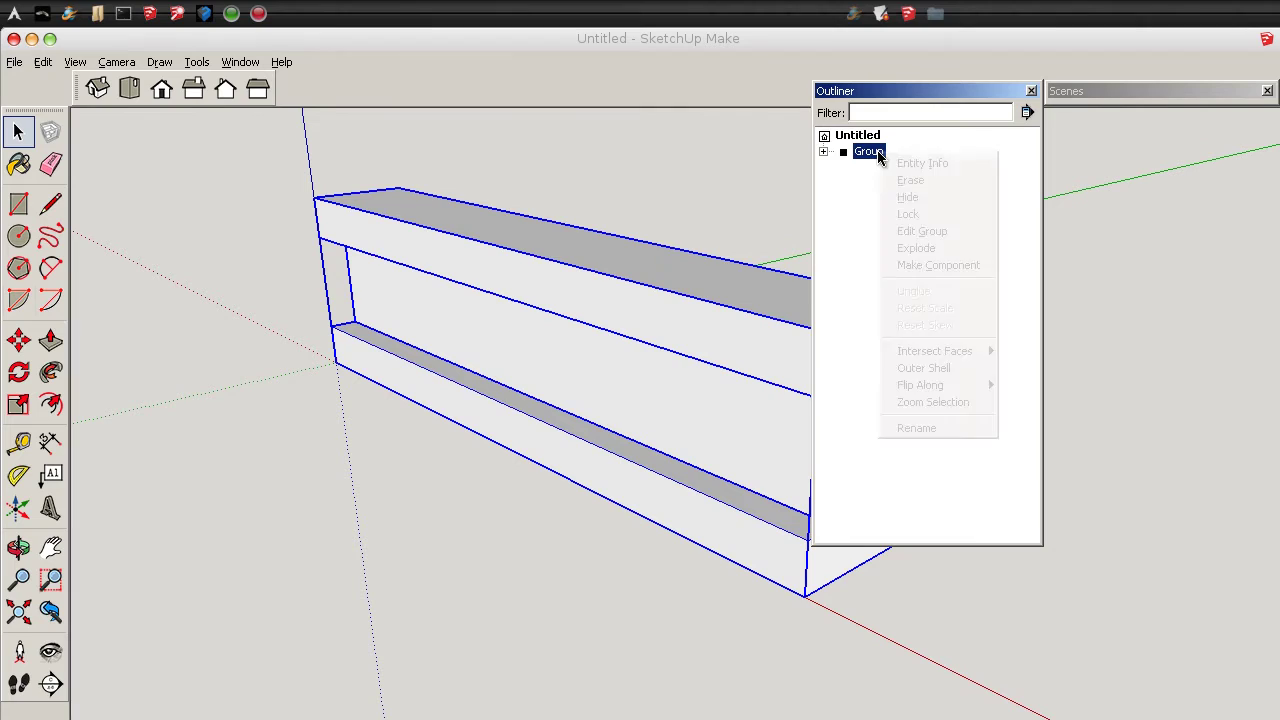
left_click(916, 428)
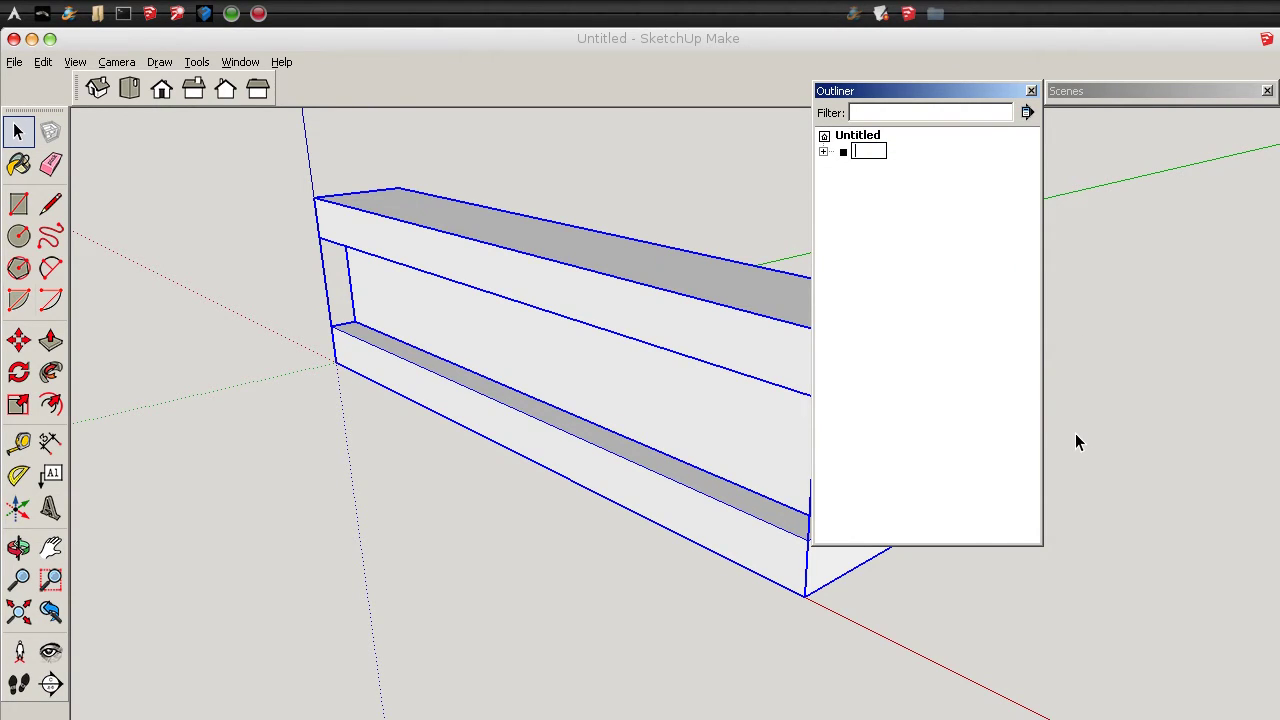
type("IBeam")
key("Return")
left_click(823, 152)
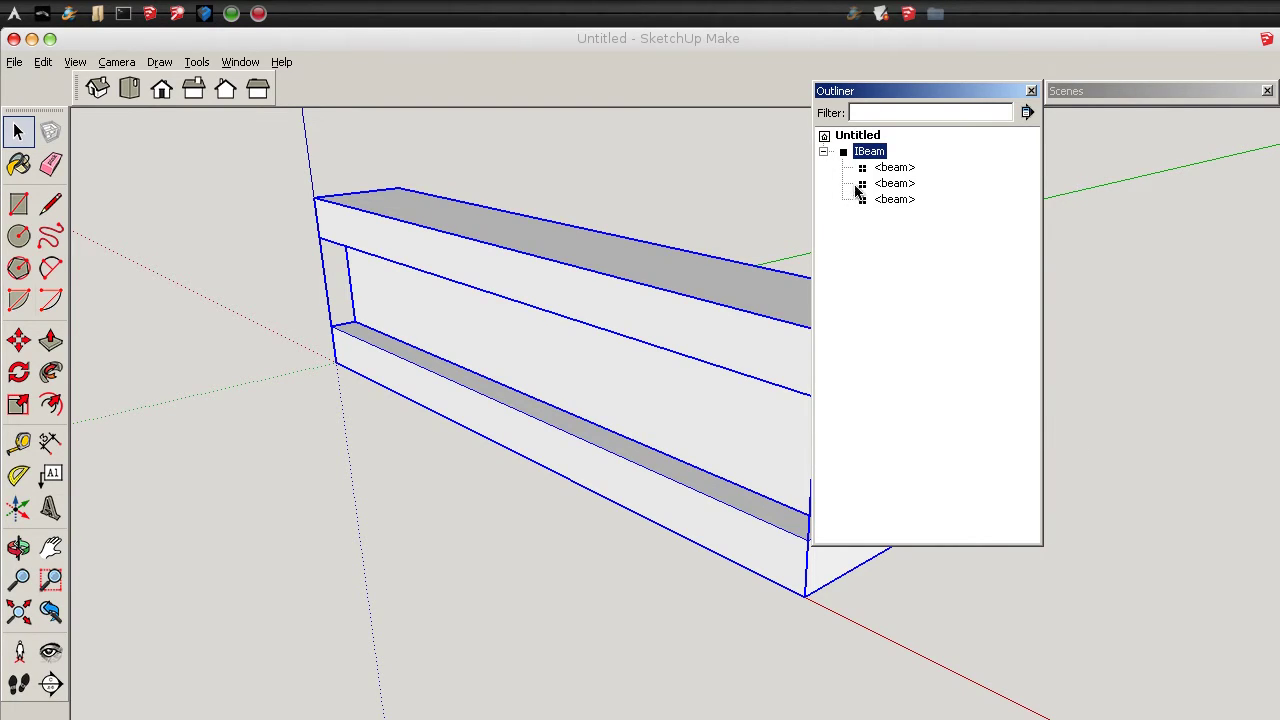
left_click(495, 499)
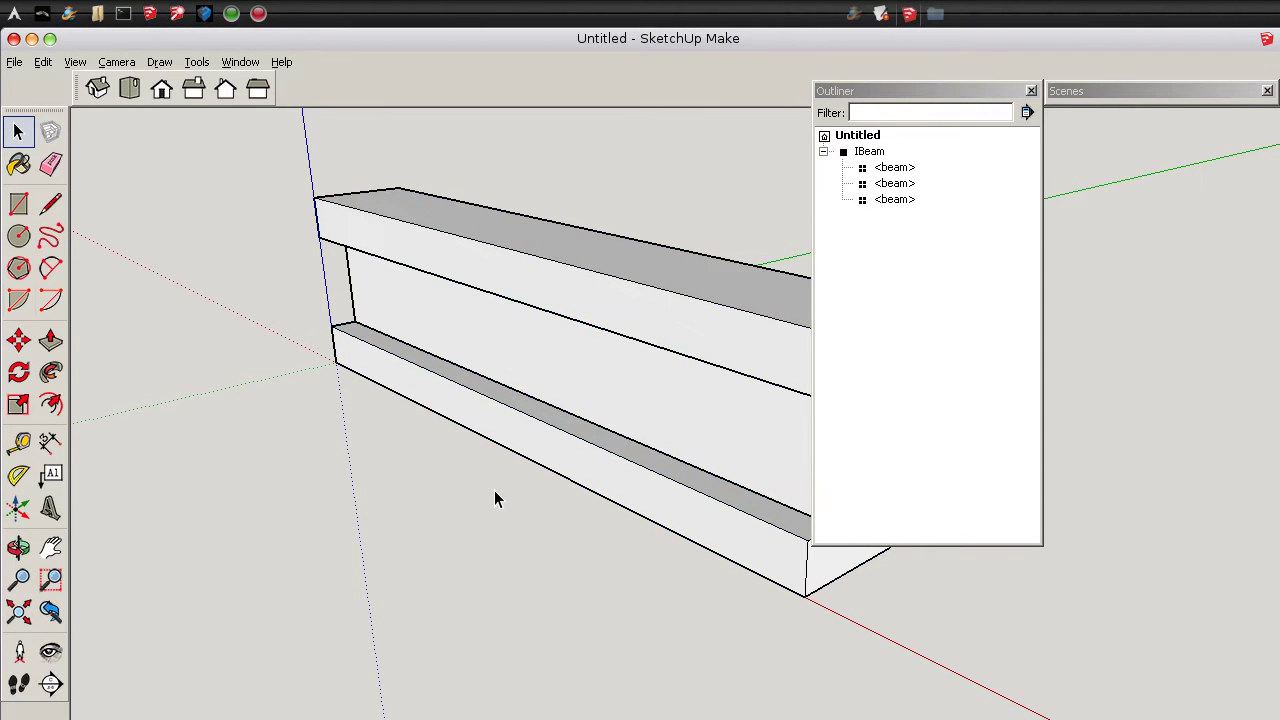
left_click(890, 90)
middle_click_drag(537, 419, 620, 440)
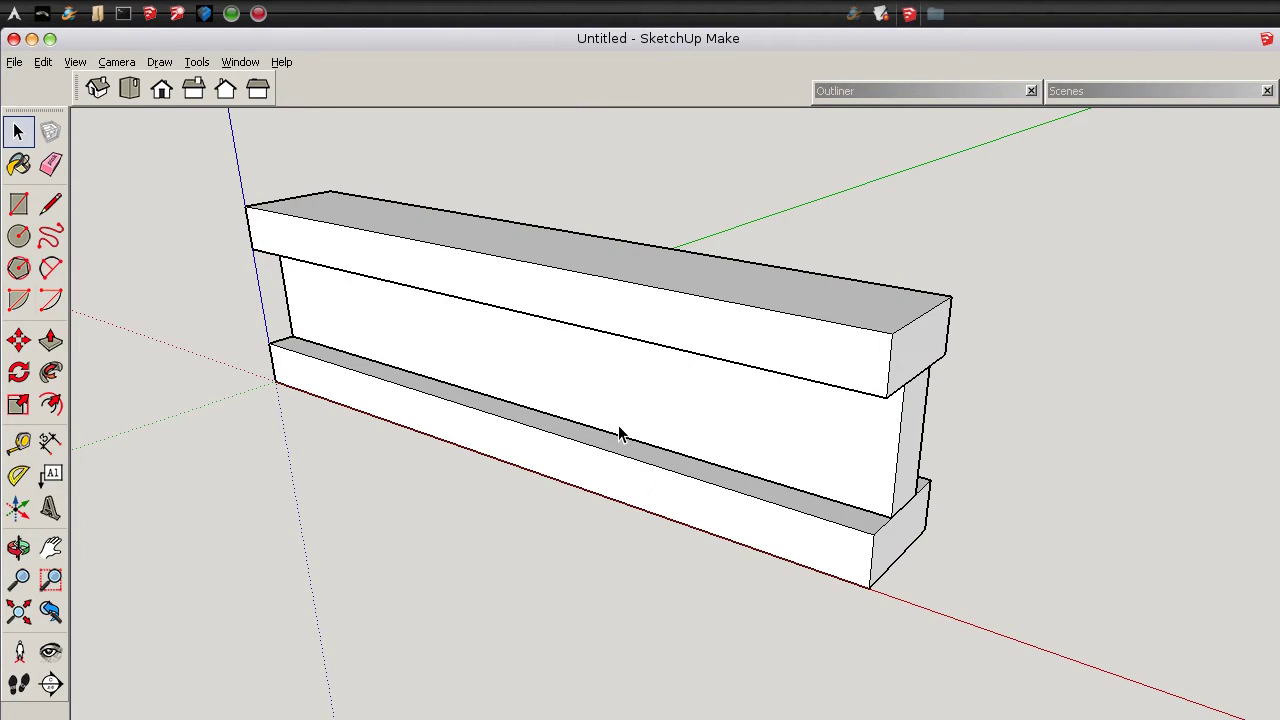
Enter the IBeam group and edit the top board's shared component definition
right_click(651, 399)
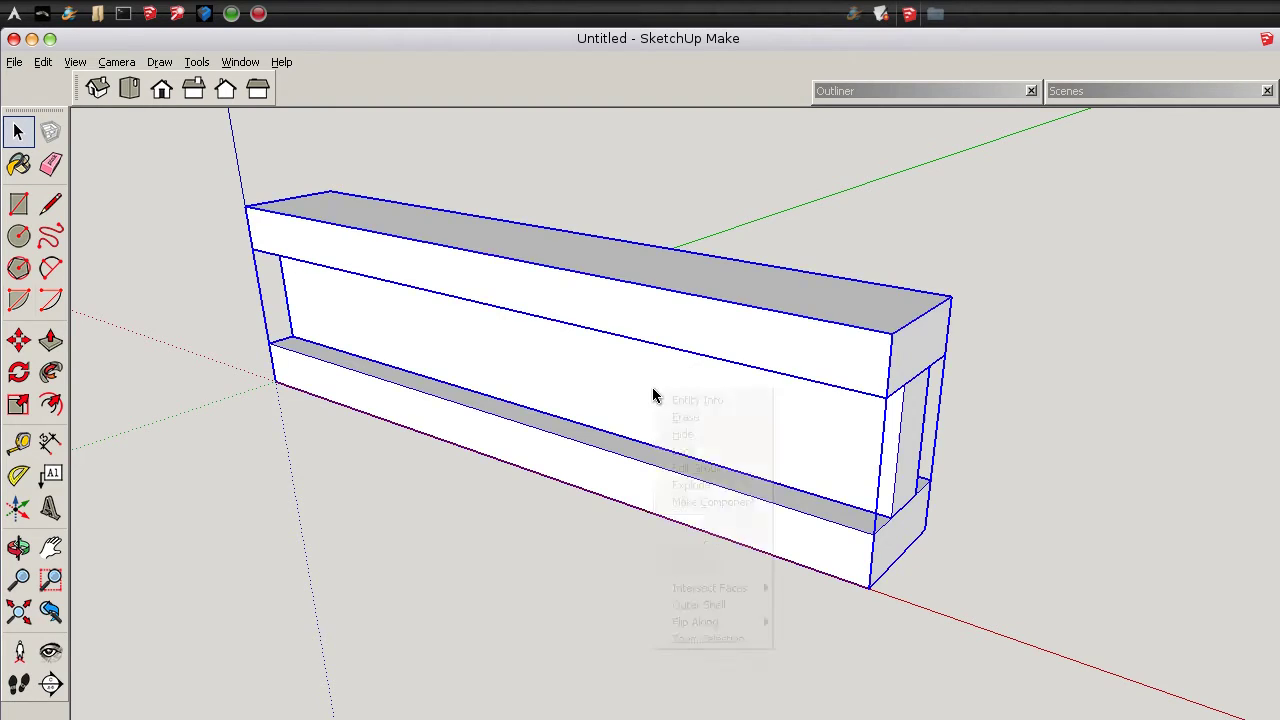
left_click(679, 470)
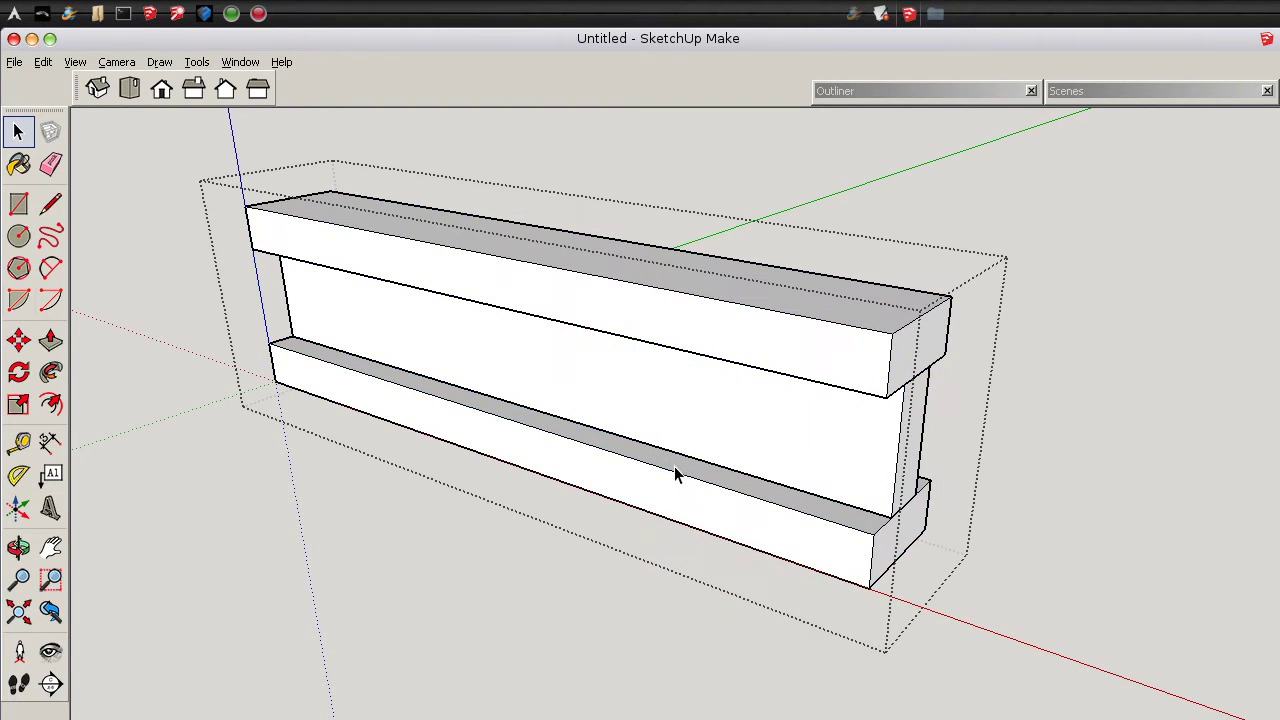
right_click(797, 352)
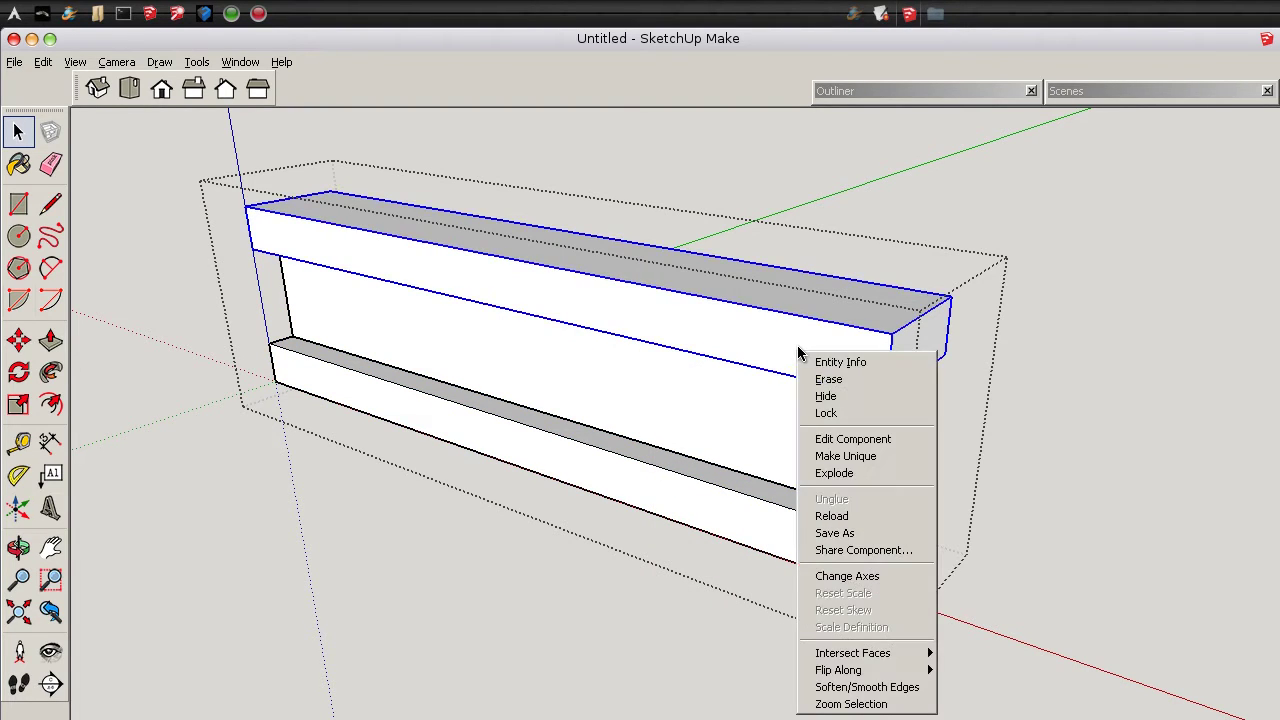
left_click(817, 439)
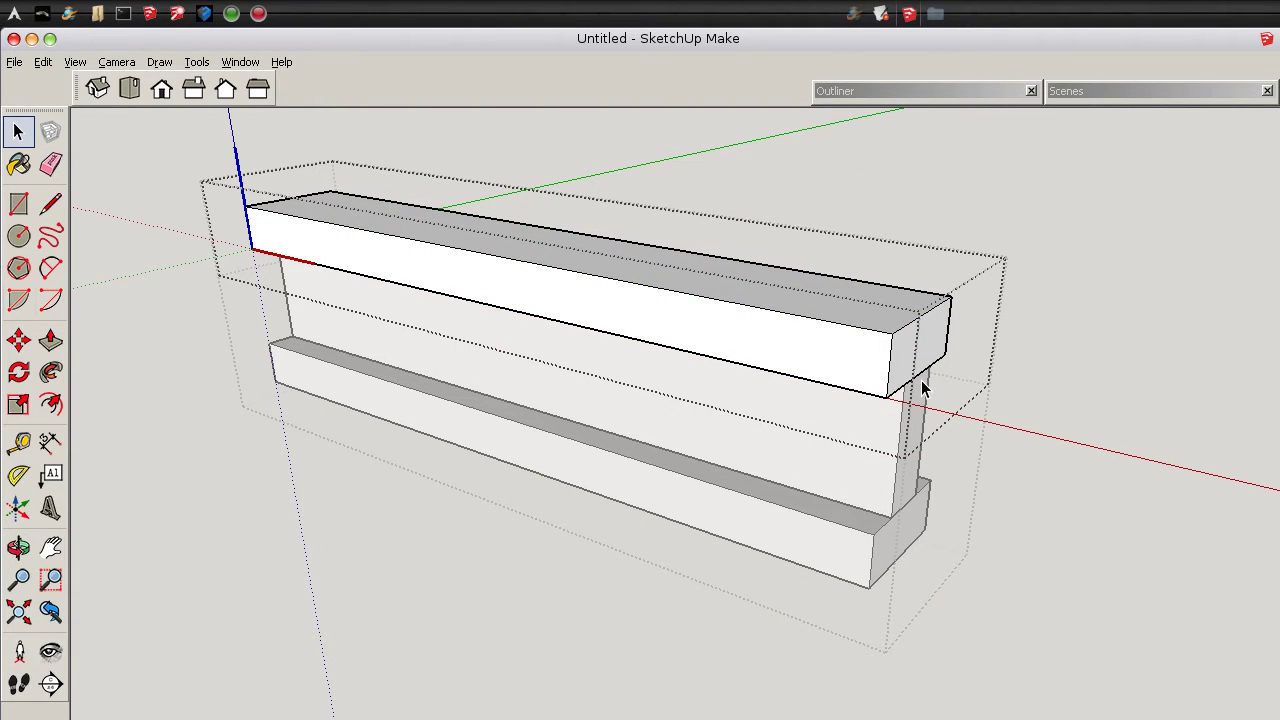
Push/Pull the board's end face outward so all three boards lengthen
key("o")
left_click_drag(921, 352, 891, 362)
key("p")
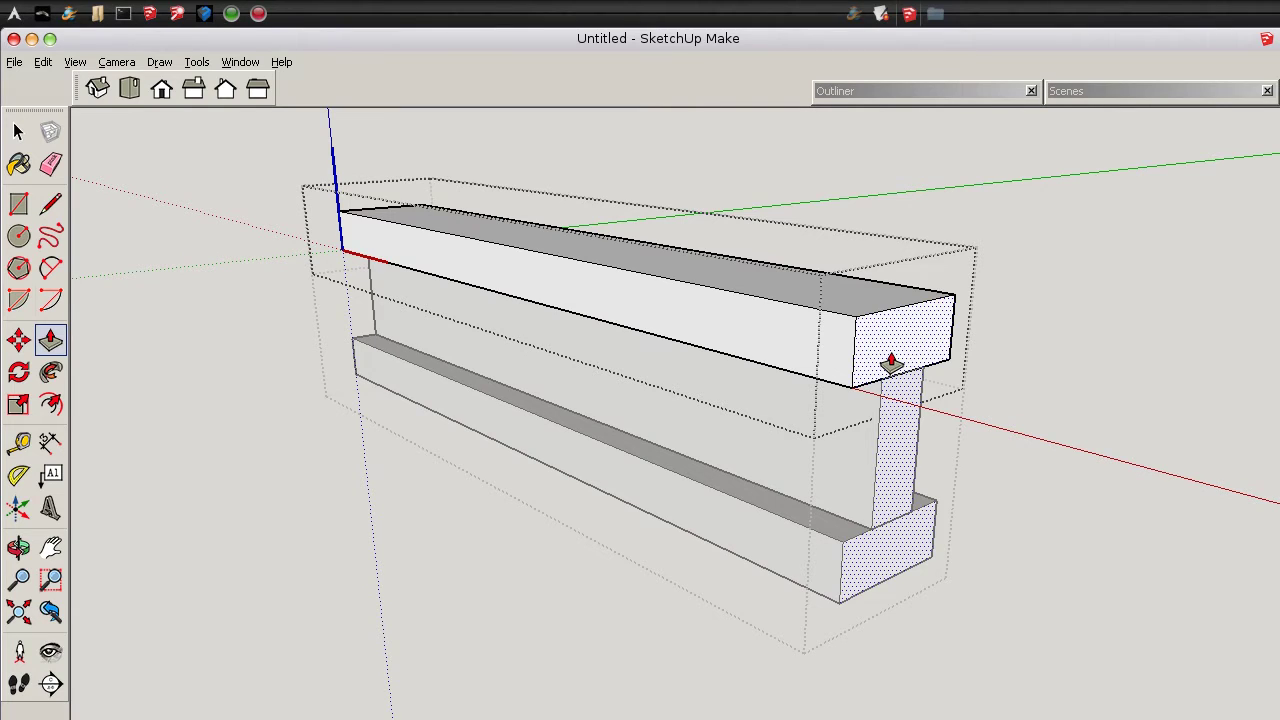
left_click_drag(891, 362, 423, 277)
key("space")
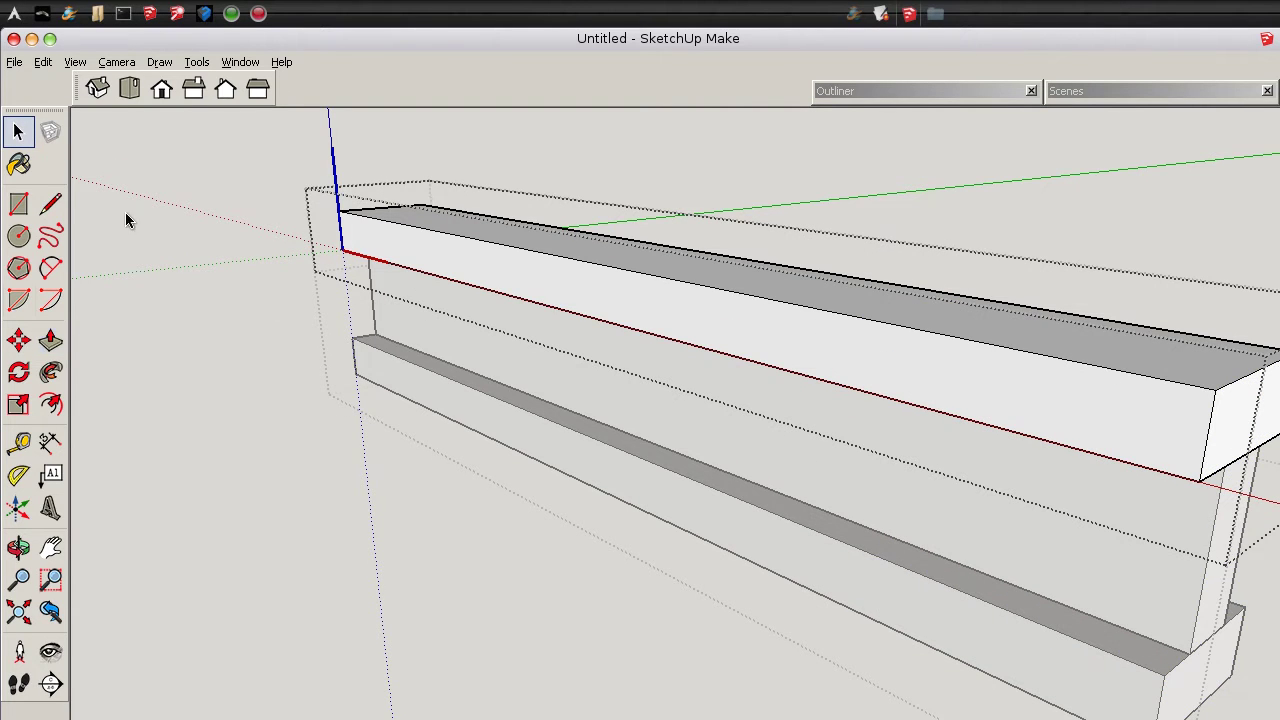
scroll(331, 400, "down", 6)
middle_click_drag(380, 383, 951, 497)
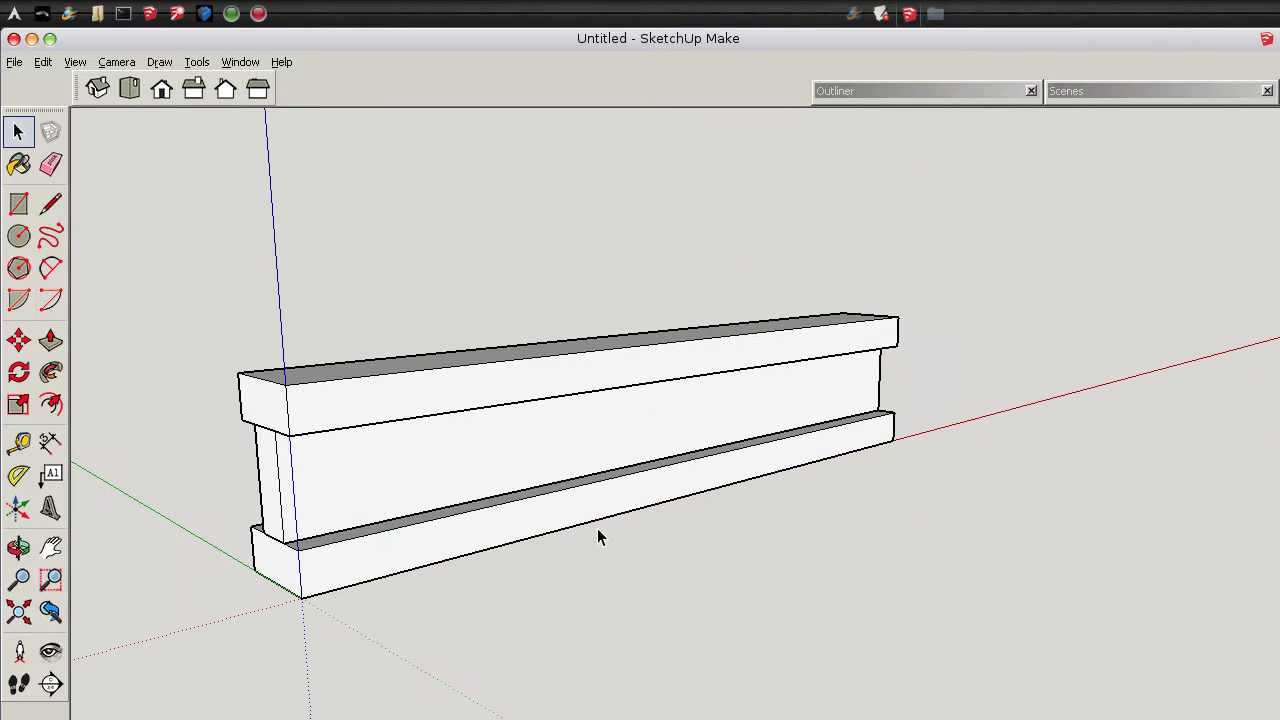
middle_click_drag(600, 534, 636, 484, "shift")
scroll(704, 544, "up", 2)
scroll(704, 544, "down", 2)
scroll(706, 513, "up", 2)
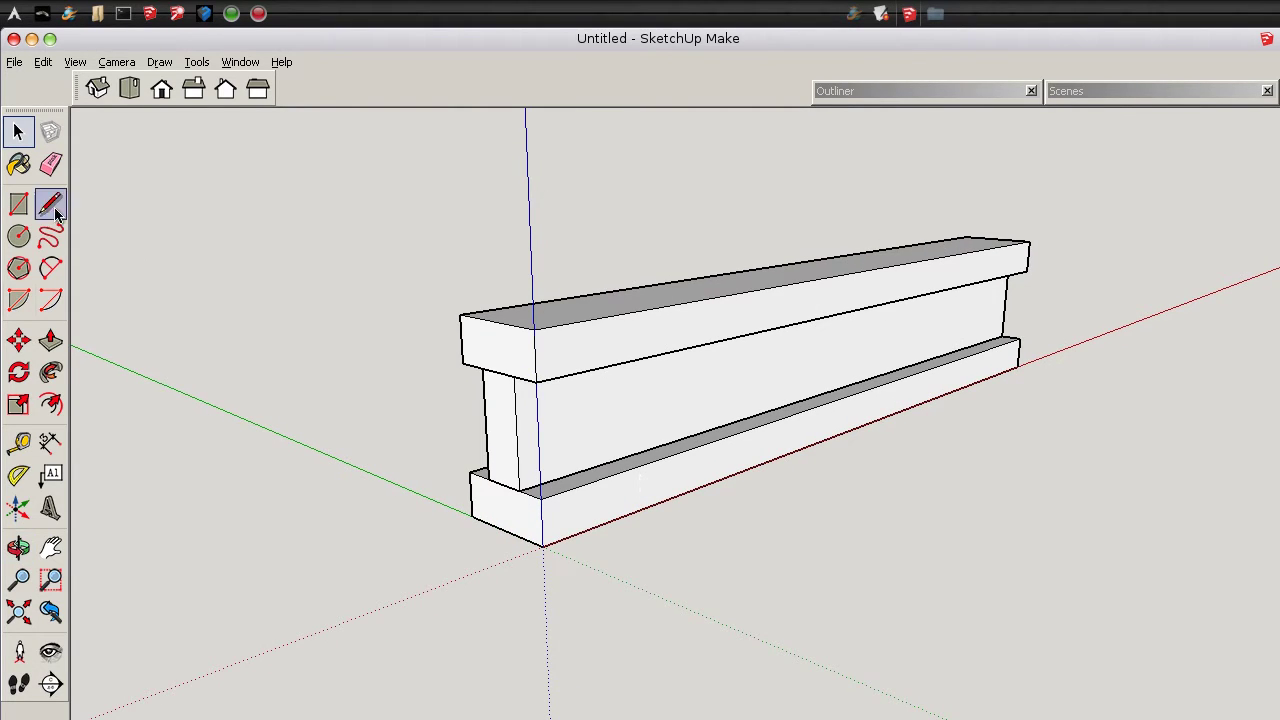
Draw a 3 1/2" end block at the beam's top front corner and delete its dimension
left_click(18, 203)
left_click(533, 327)
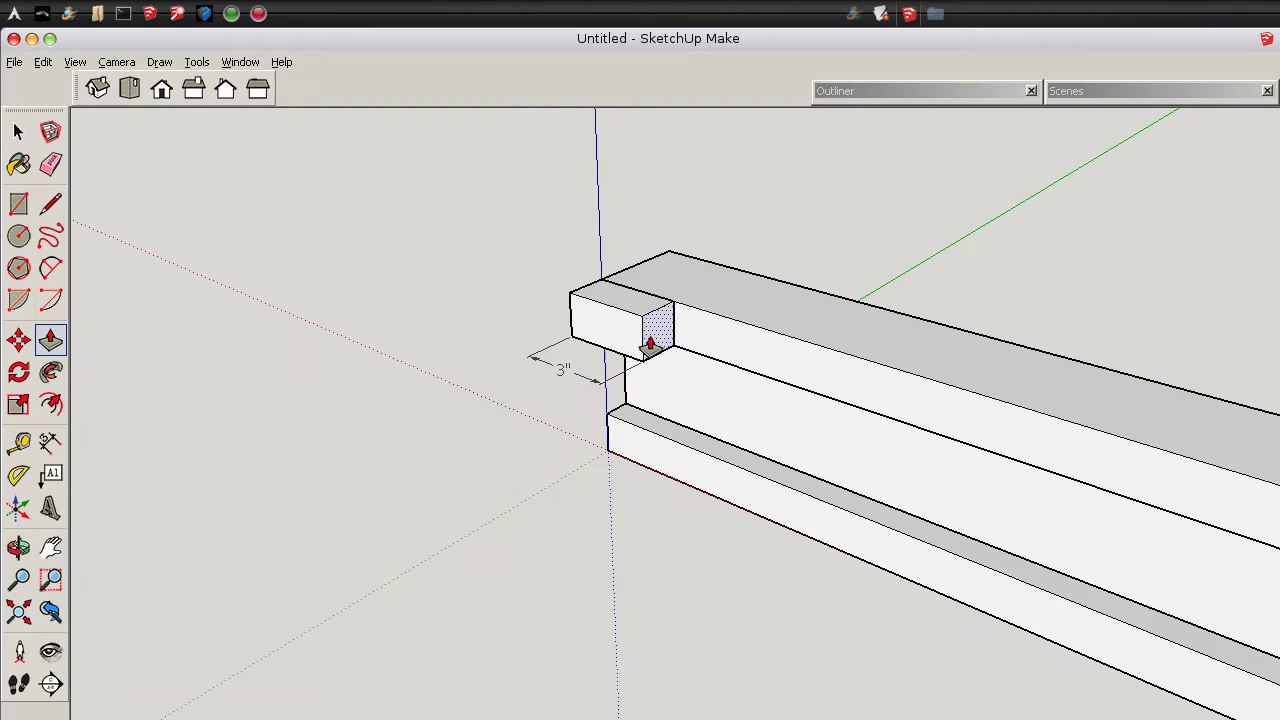
left_click_drag(660, 340, 670, 350)
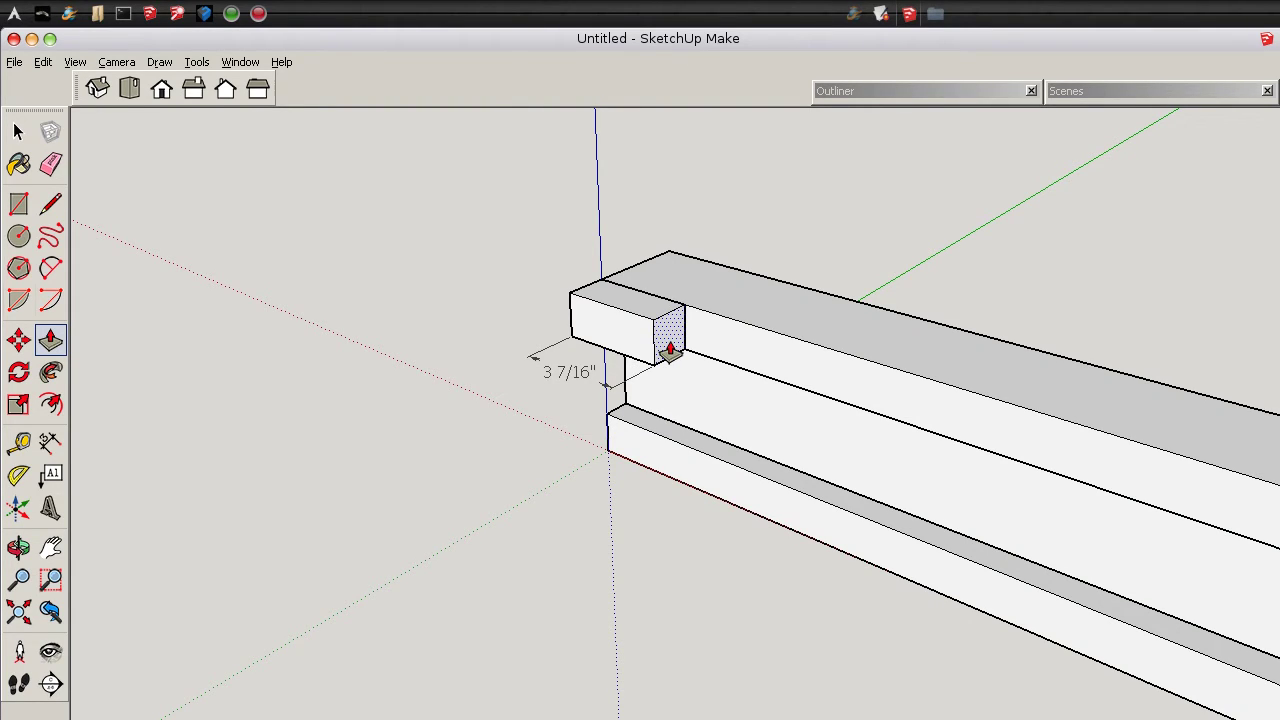
left_click_drag(670, 350, 594, 351)
left_click(17, 134)
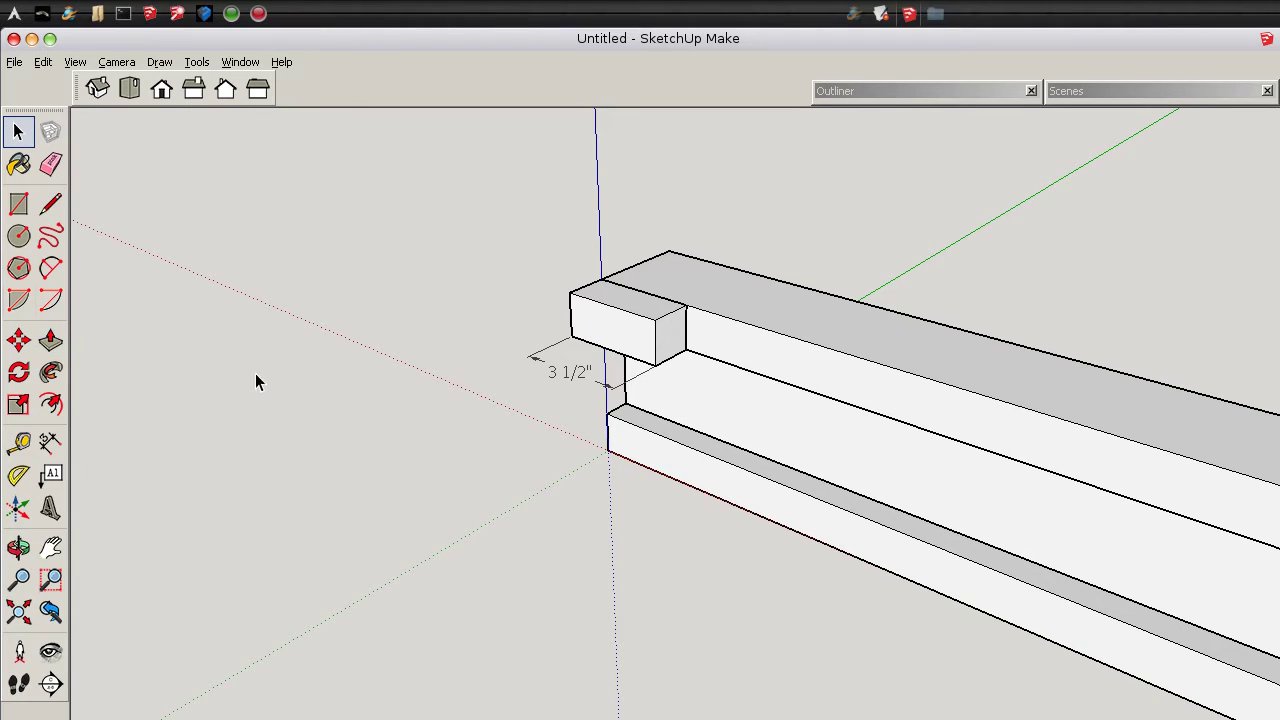
left_click(577, 380)
key("Delete")
middle_click_drag(525, 400, 663, 358)
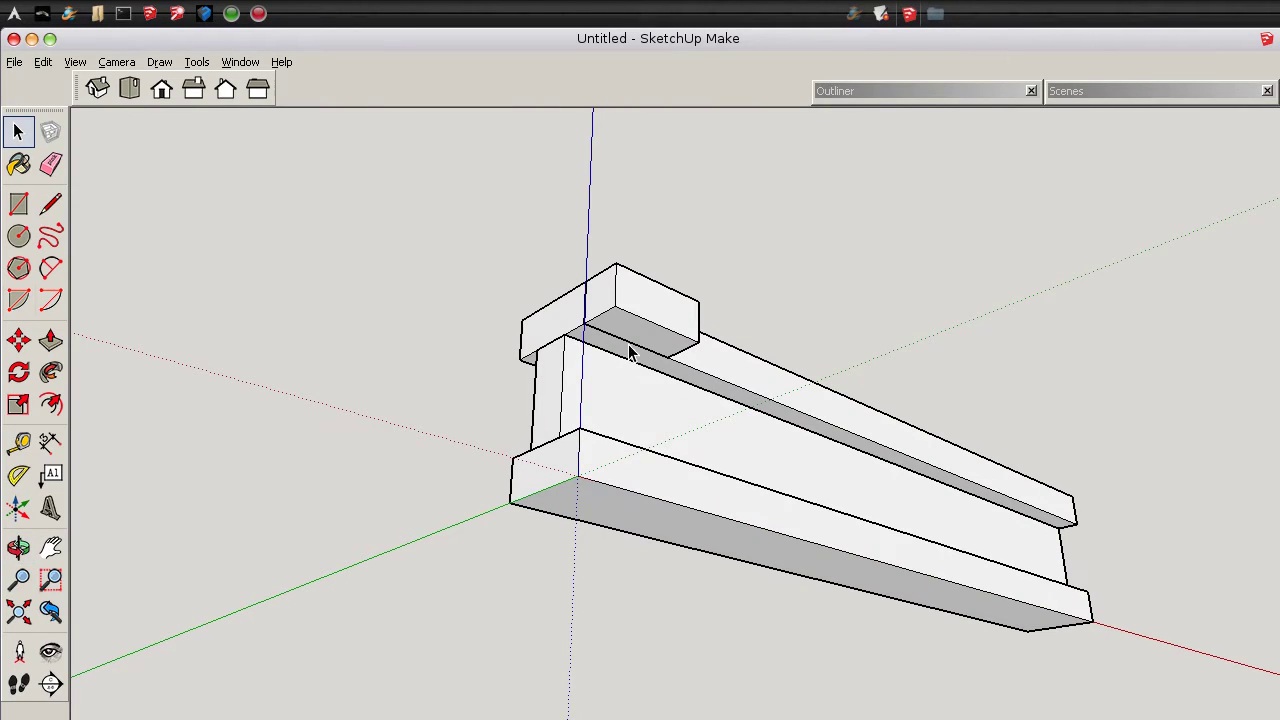
Extrude the end block downward into a 24" post and delete the dimension
key("p")
left_click_drag(626, 338, 630, 487)
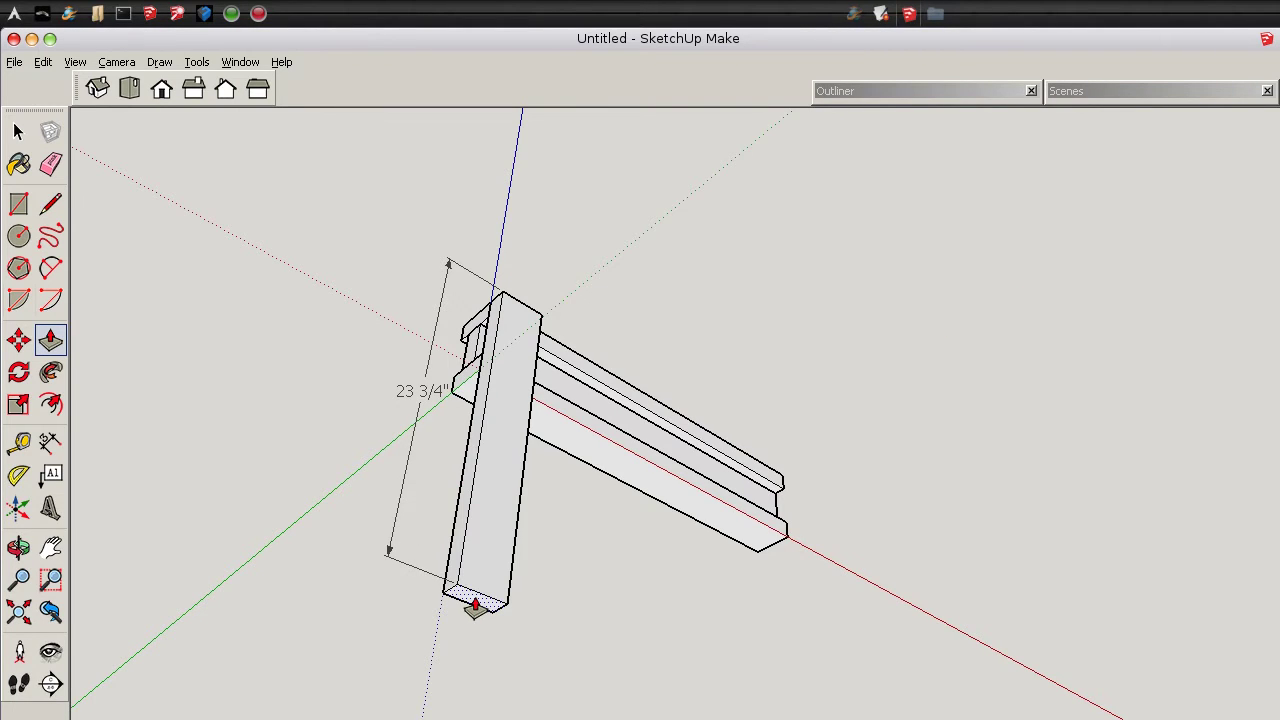
left_click(476, 605)
key("space")
key("e")
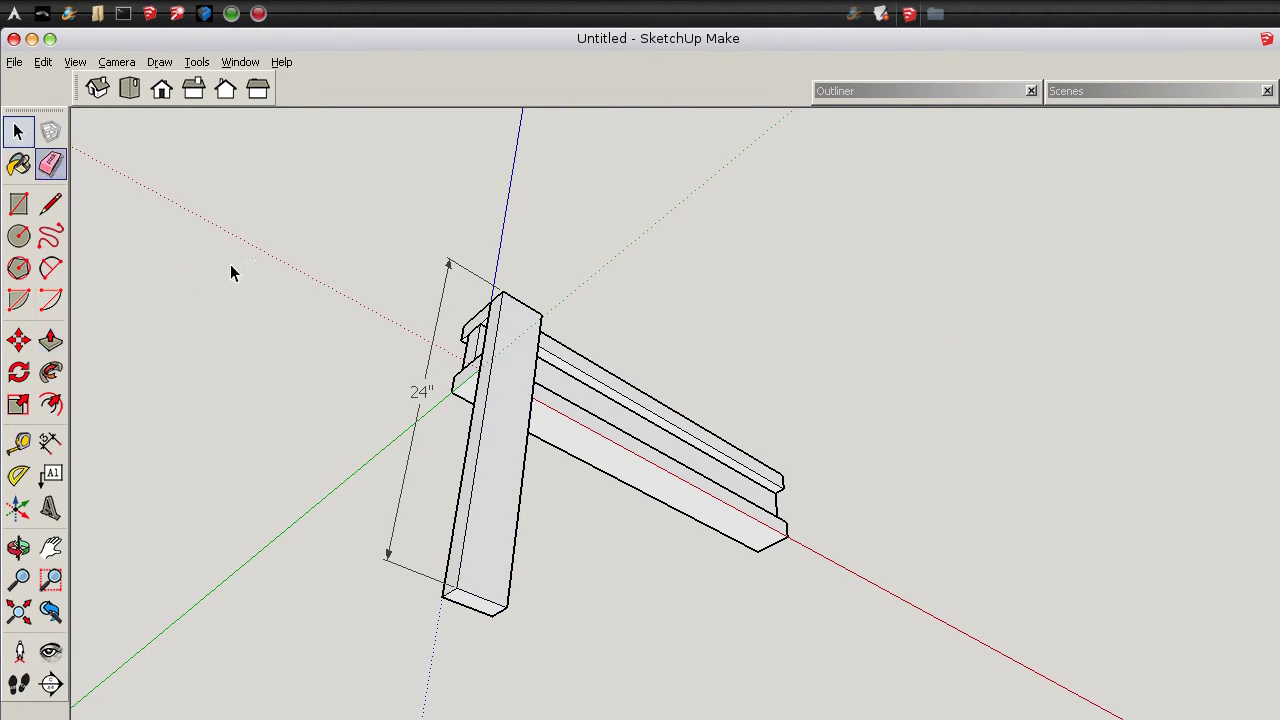
key("space")
left_click(422, 392)
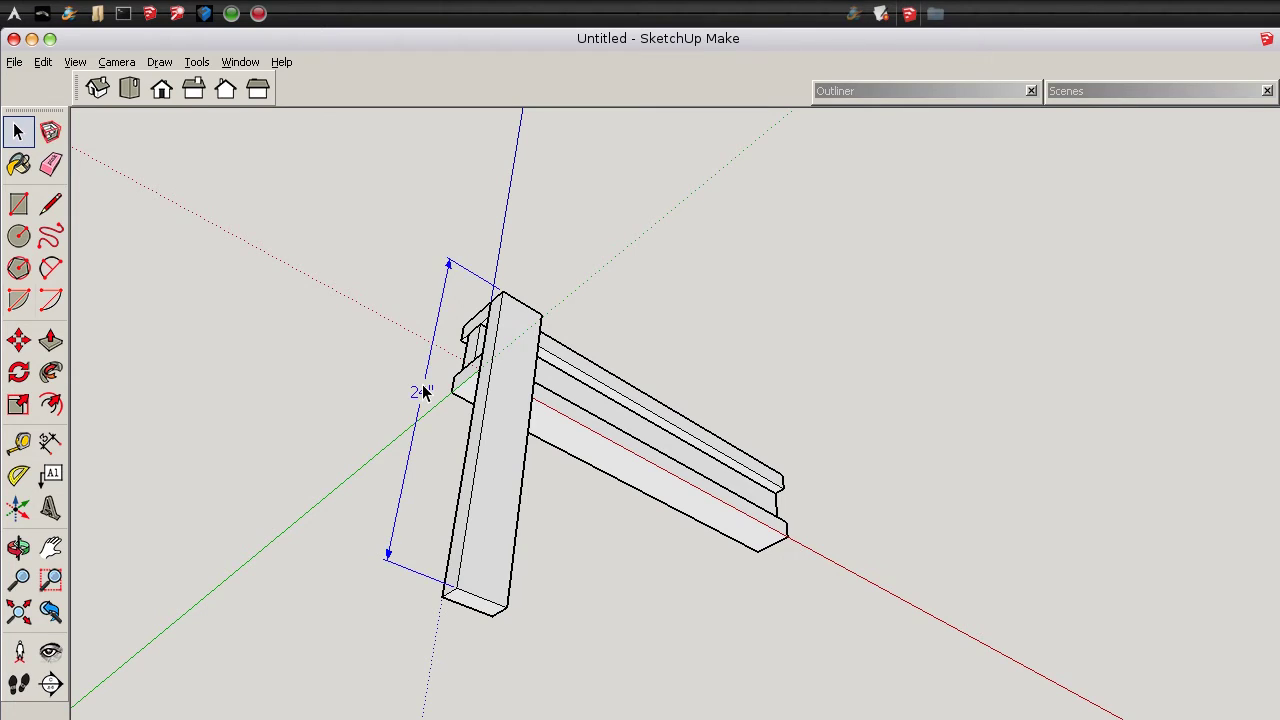
key("Delete")
Make the whole post a component named 'leg'
left_click(505, 411)
double_click(505, 411)
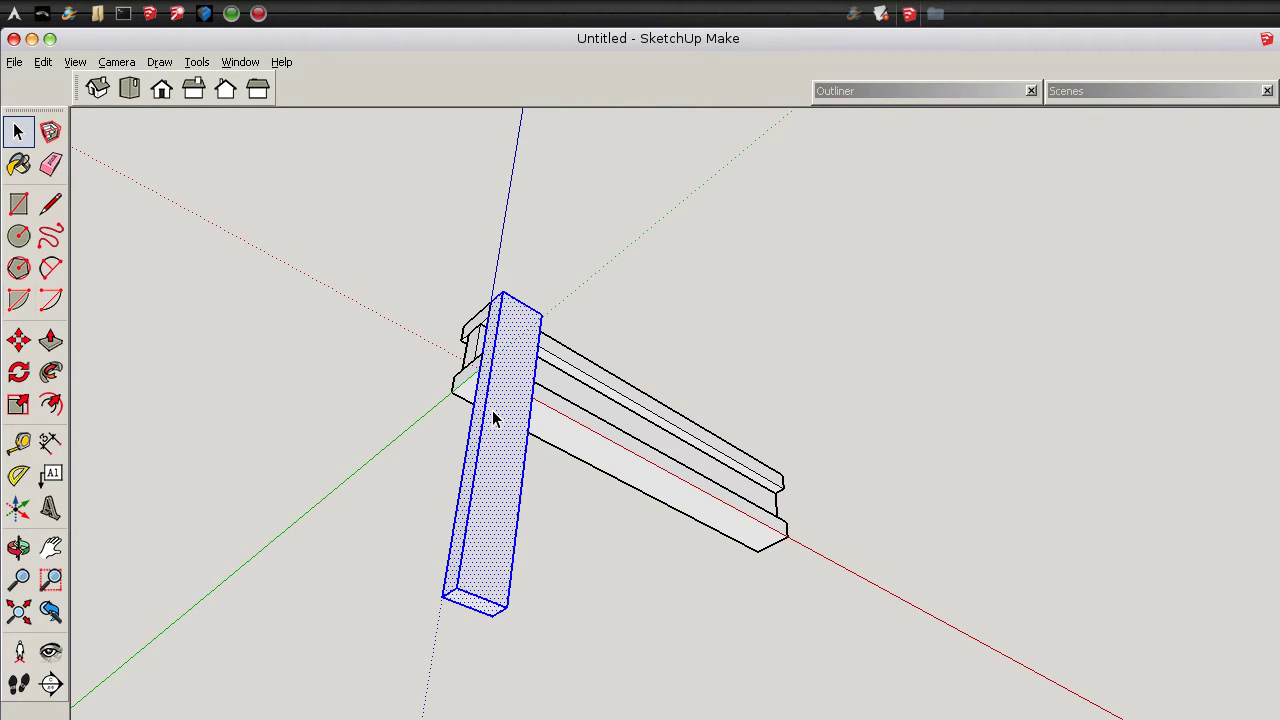
key("g")
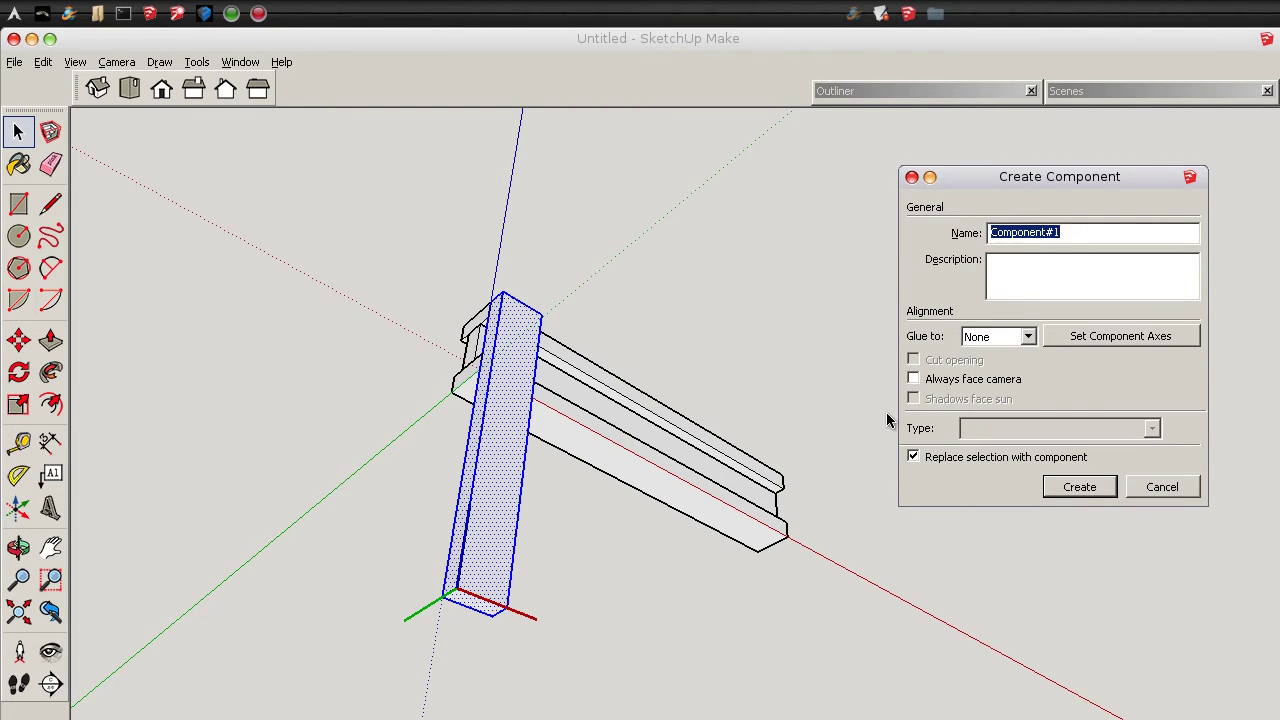
type("leg")
key("Return")
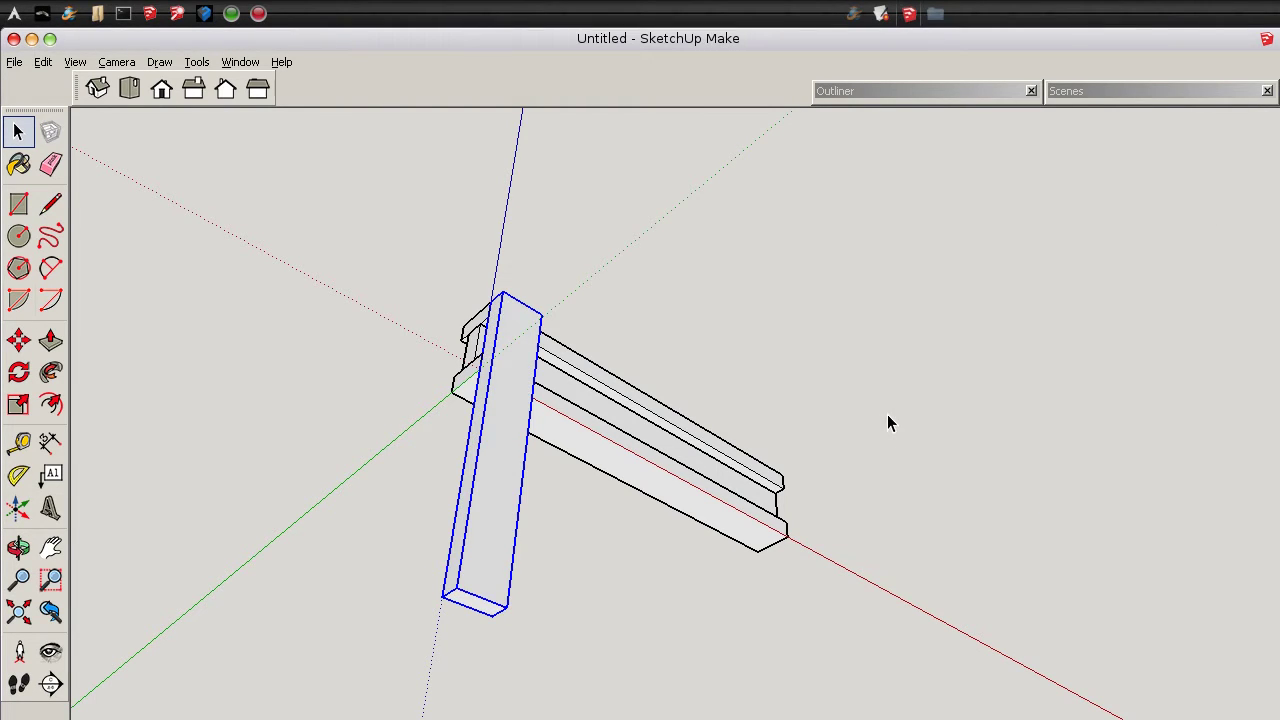
left_click(651, 295)
middle_click_drag(652, 301, 514, 603)
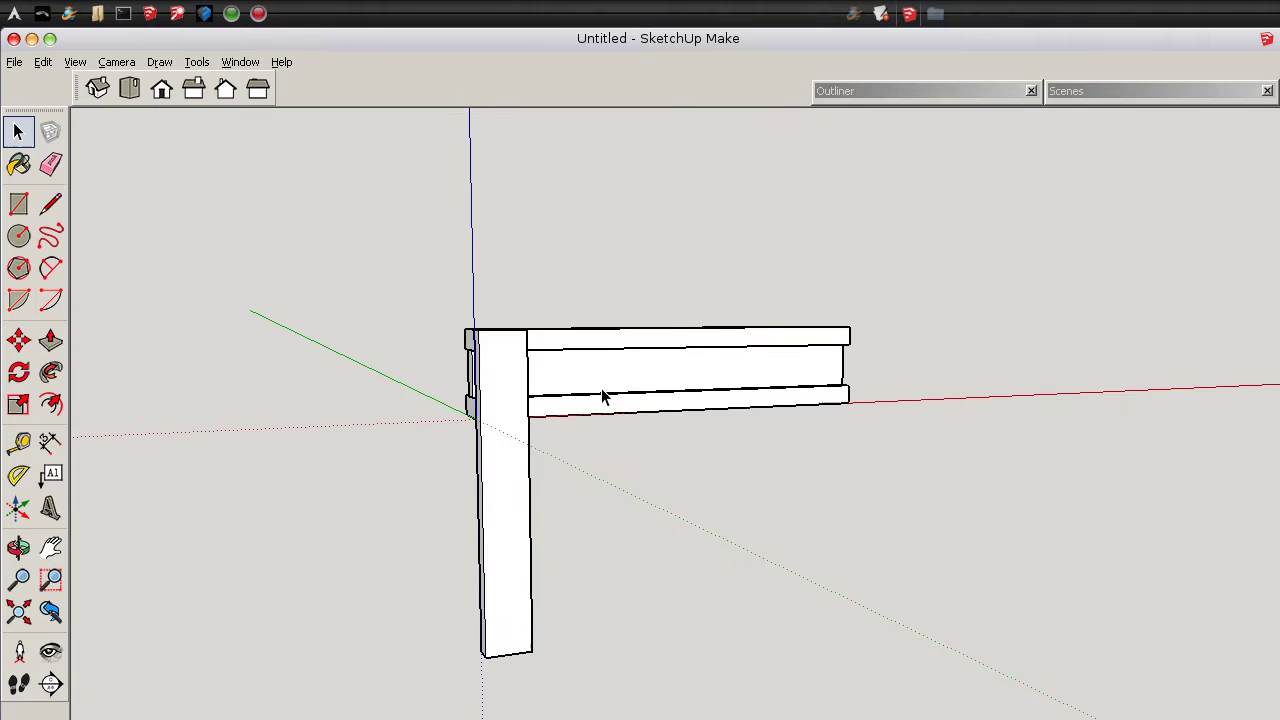
middle_click_drag(606, 397, 598, 478)
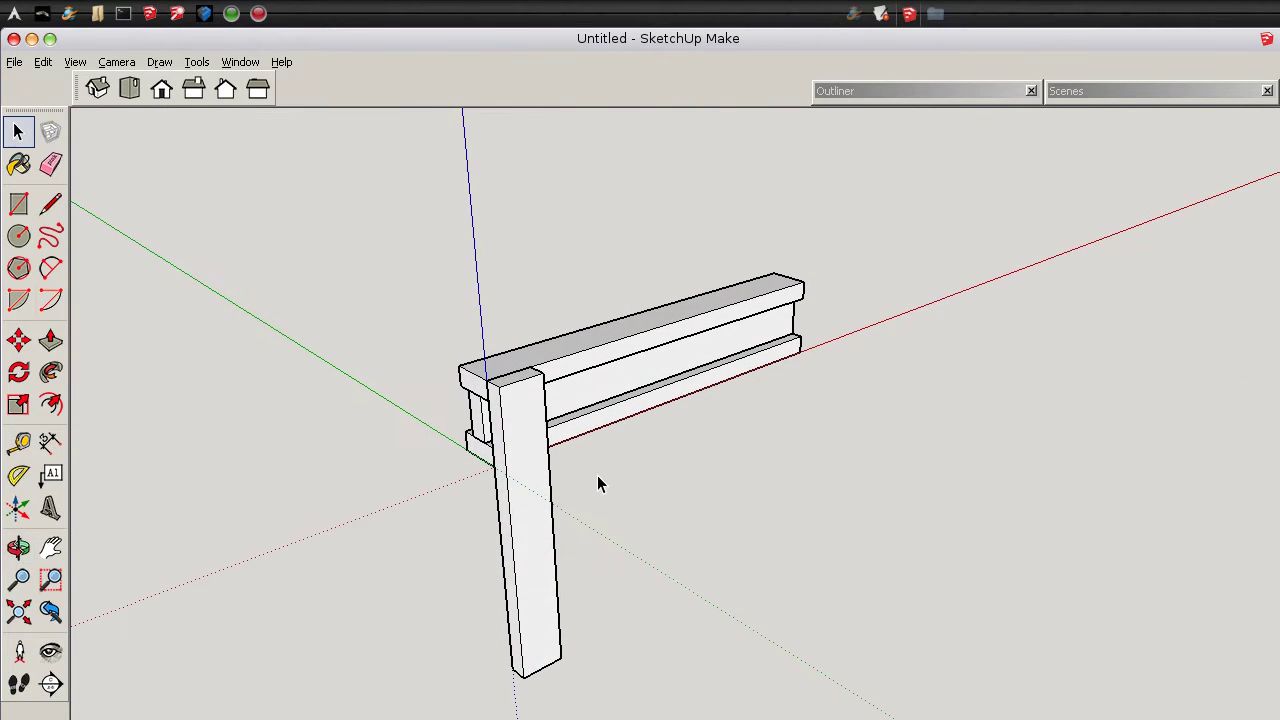
Copy the leg to the beam's far end
left_click(517, 426)
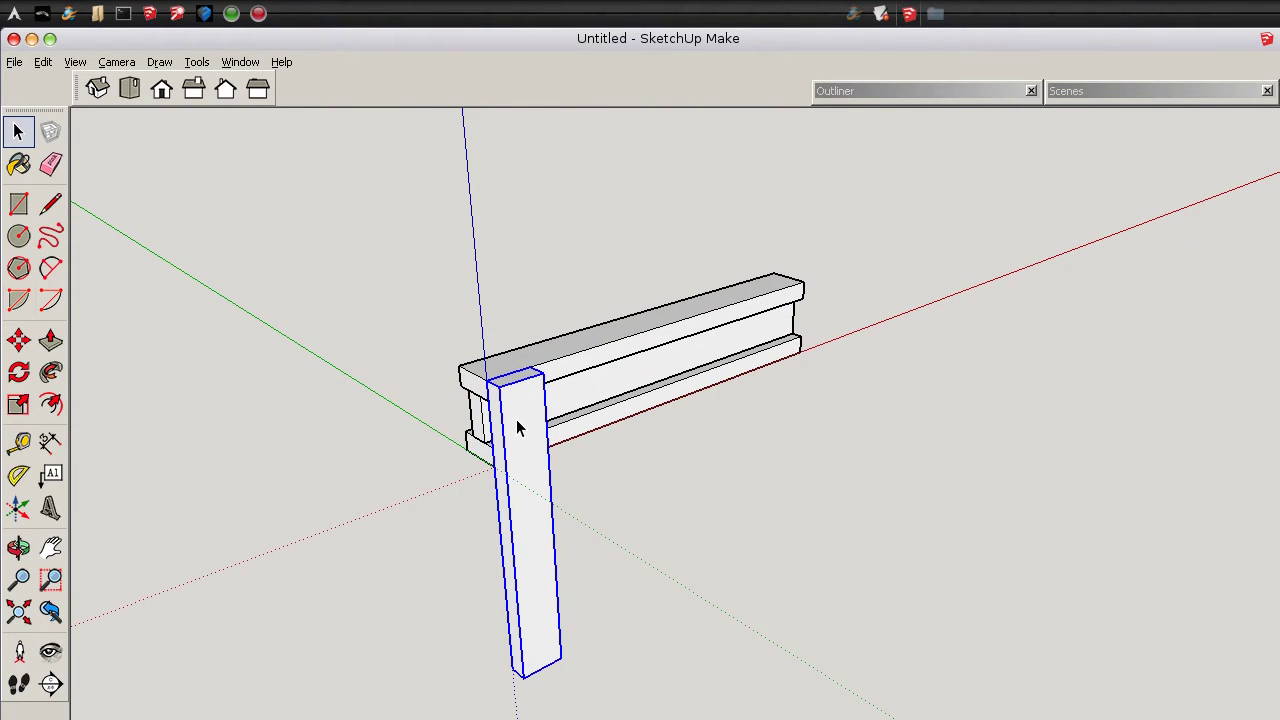
key("m")
middle_click_drag(529, 374, 609, 323)
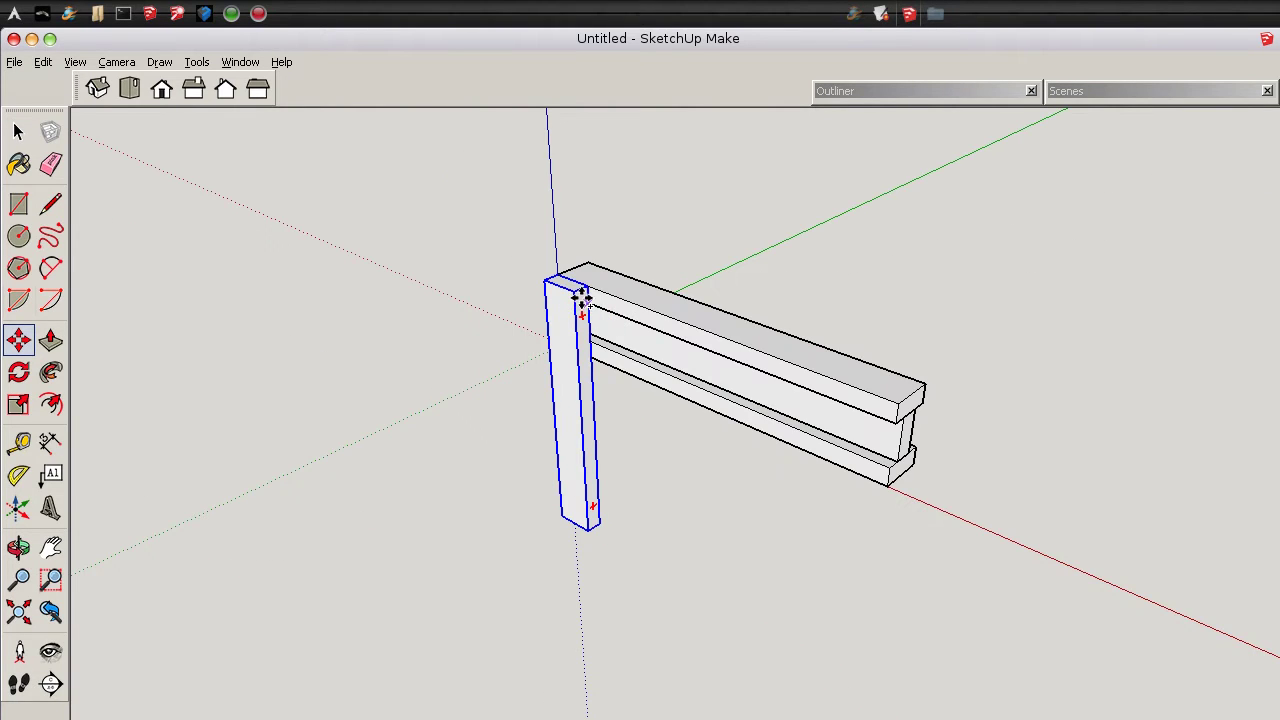
key("ctrl")
left_click(585, 287)
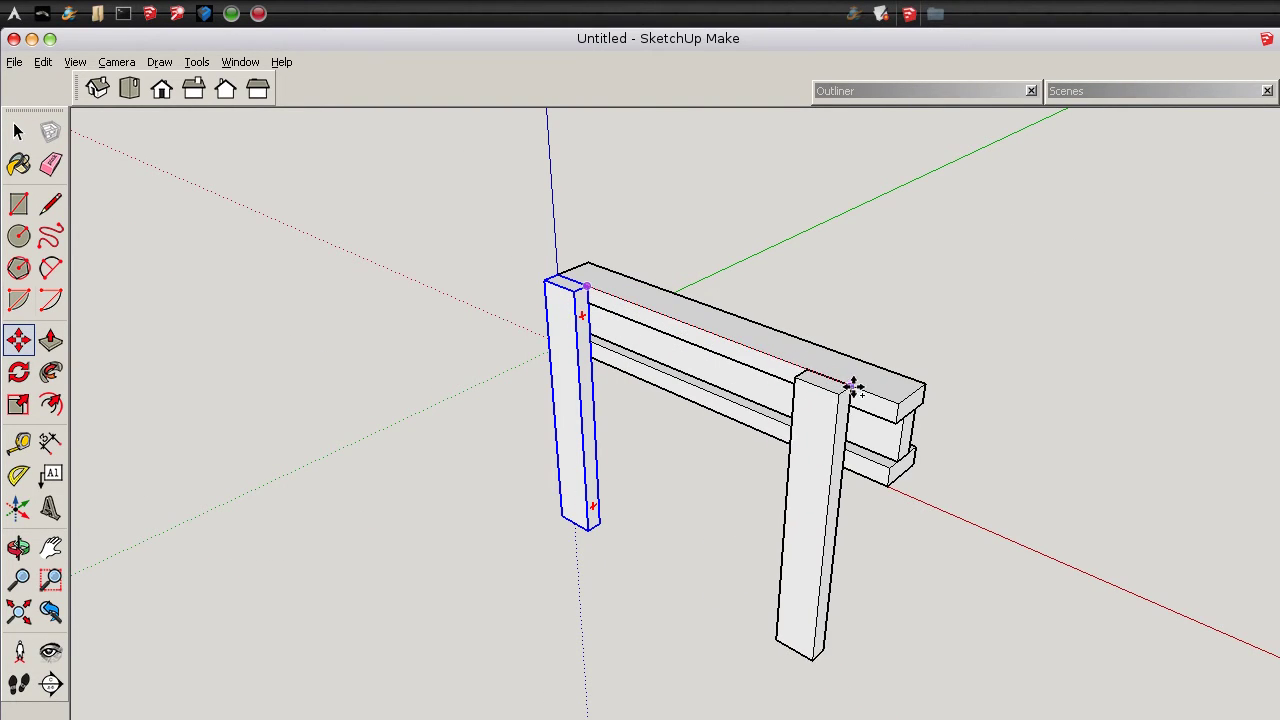
left_click(893, 403)
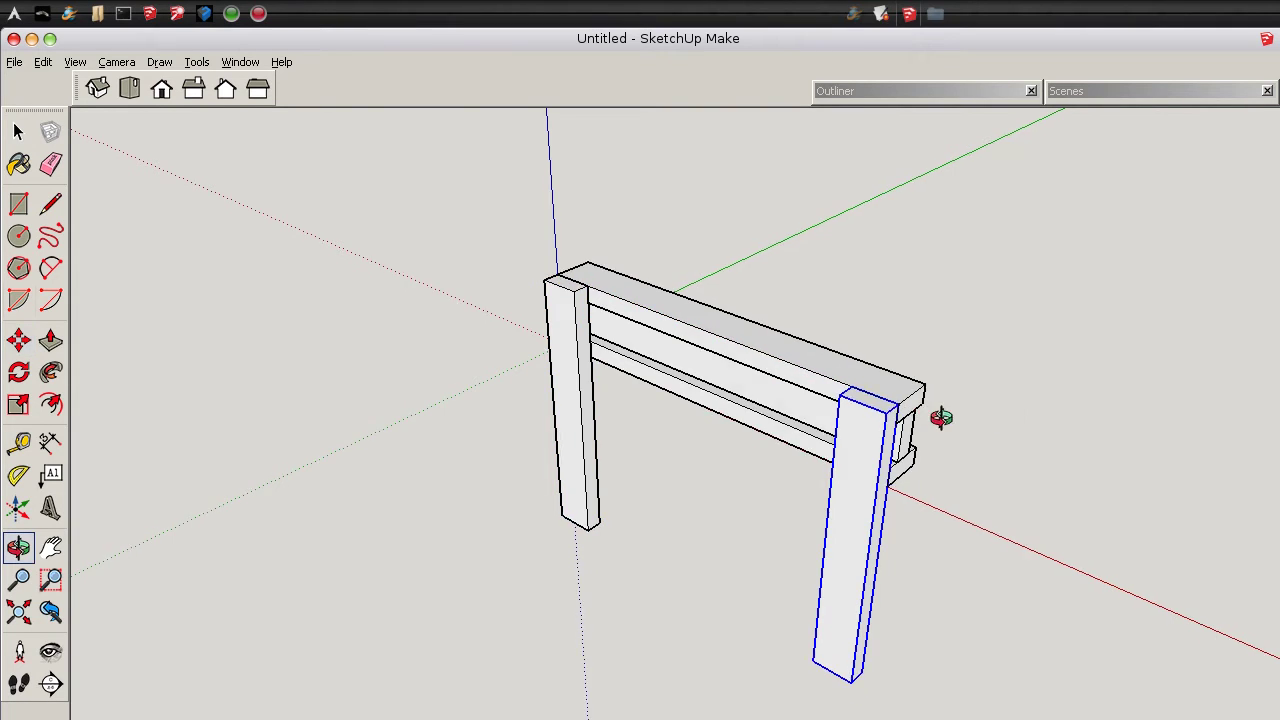
Copy a leg to the opposite side of the beam at the near end
middle_click_drag(943, 417, 376, 324)
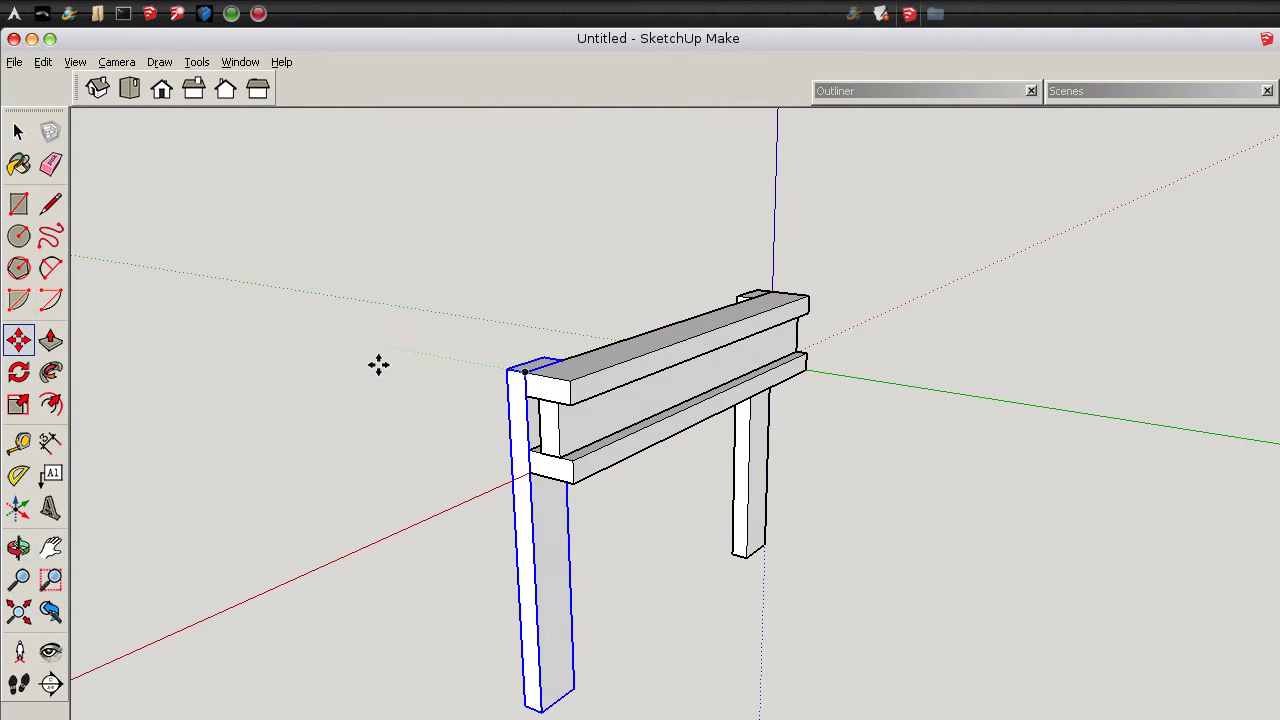
left_click(502, 367)
key("ctrl")
left_click(568, 375)
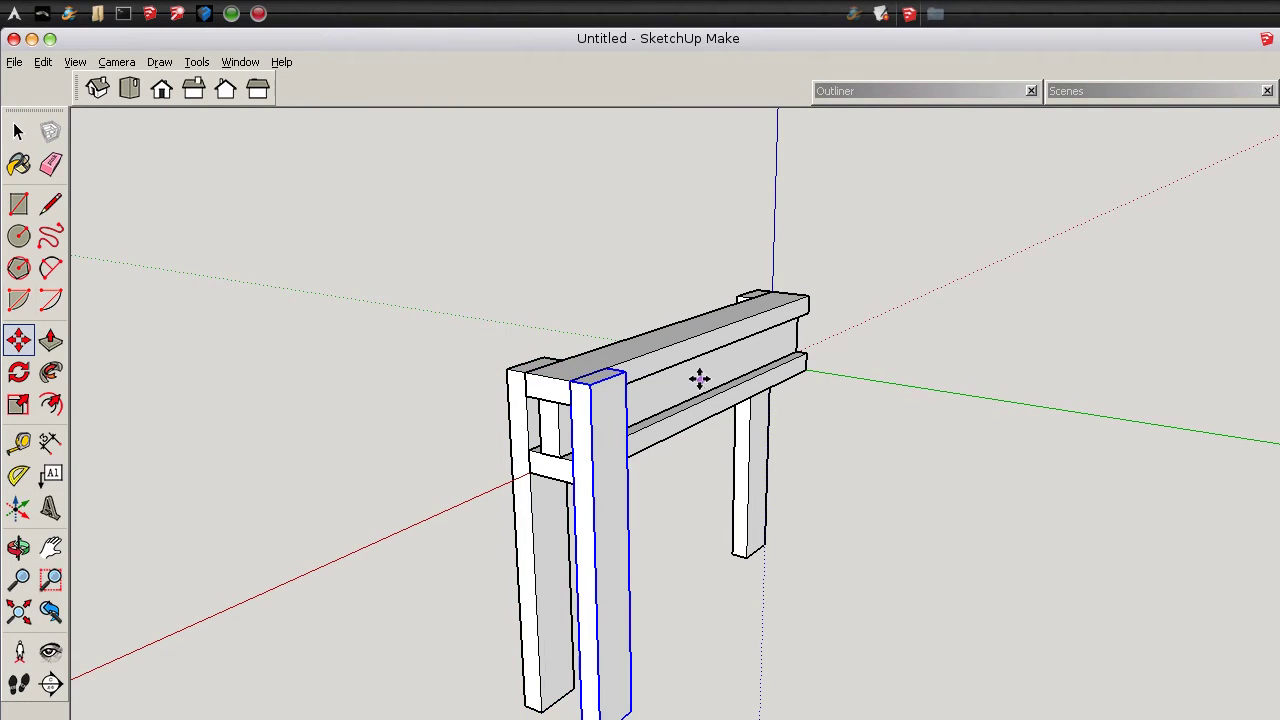
middle_click_drag(677, 374, 789, 463)
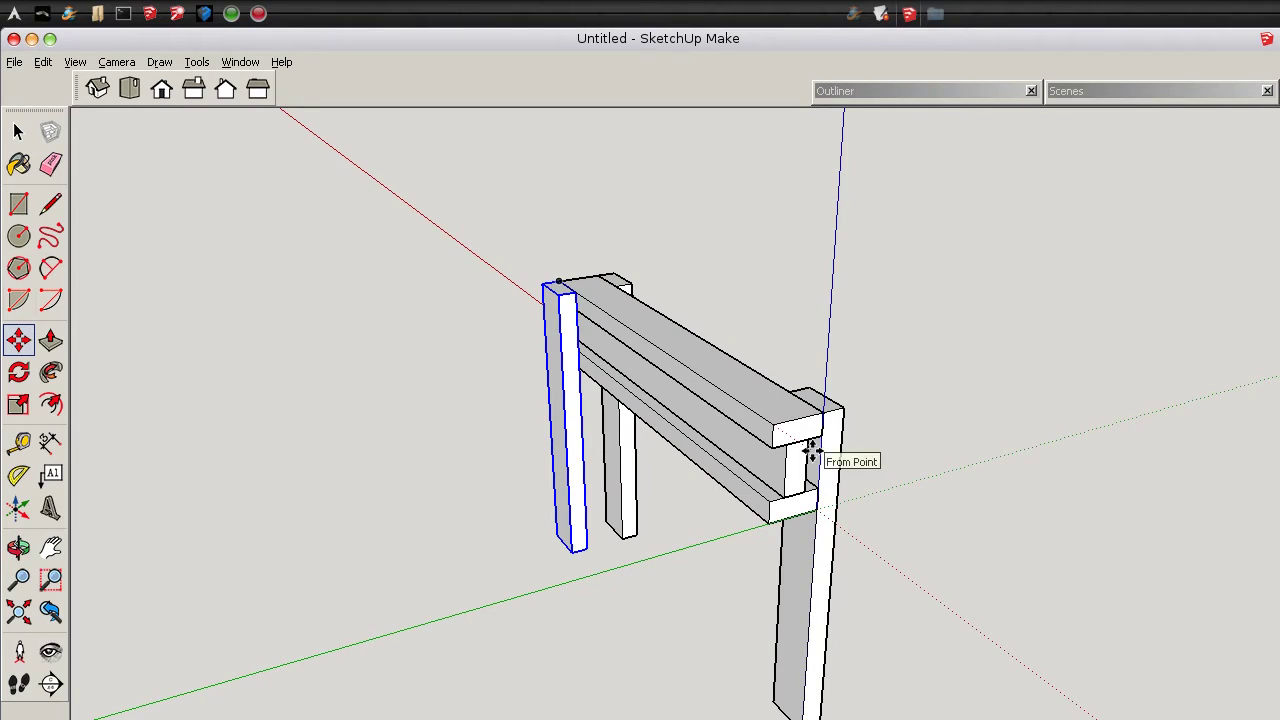
key("space")
Copy the far-end leg to the beam's other side, completing four legs
left_click(833, 492)
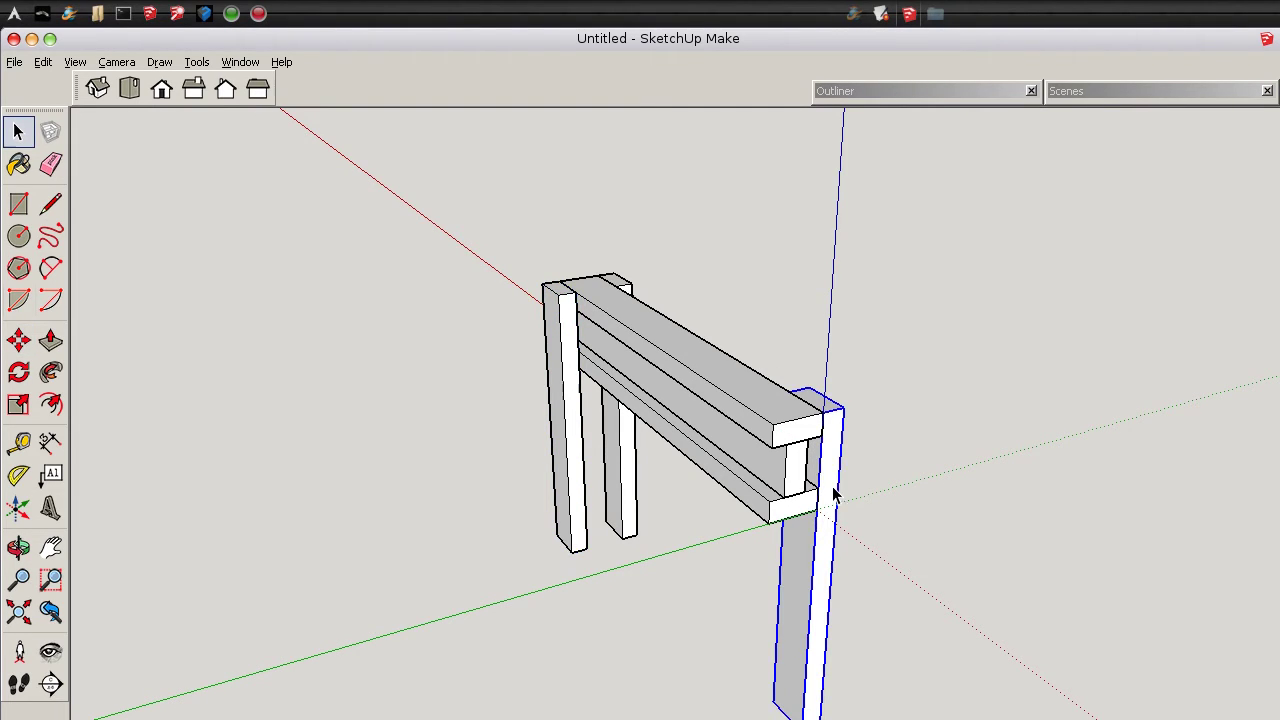
key("m")
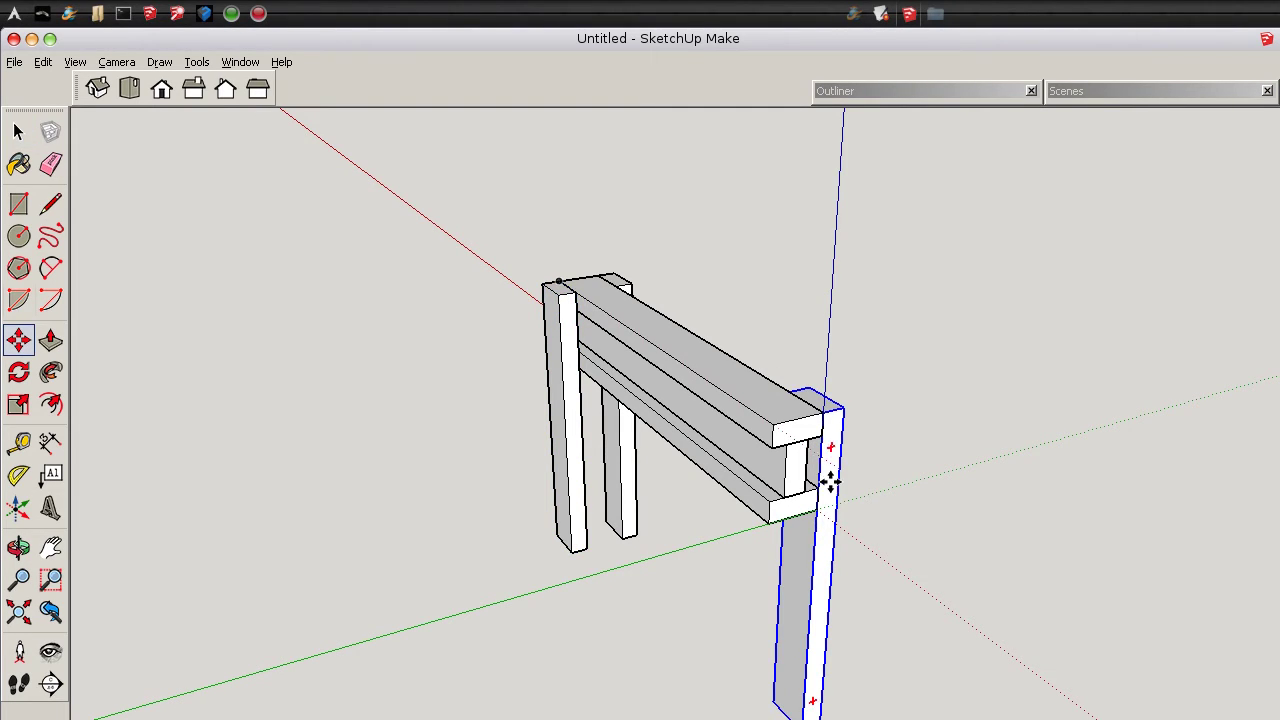
left_click(829, 411)
key("ctrl")
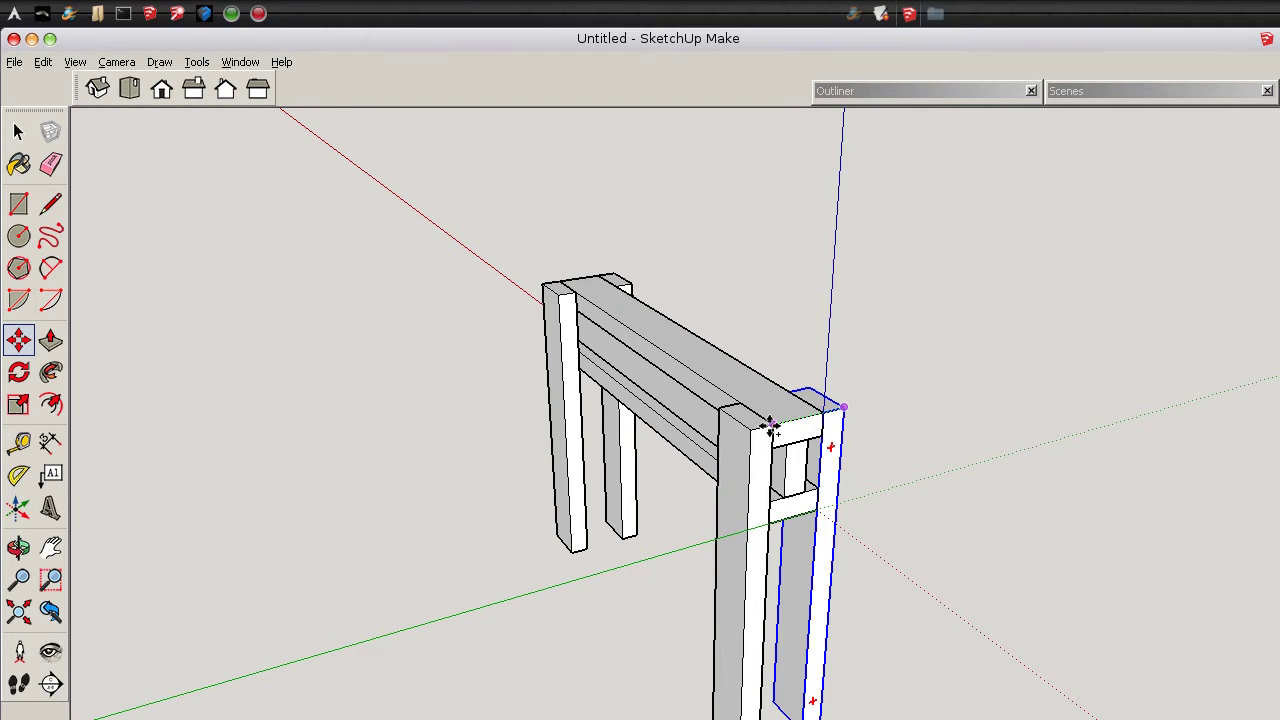
left_click(767, 423)
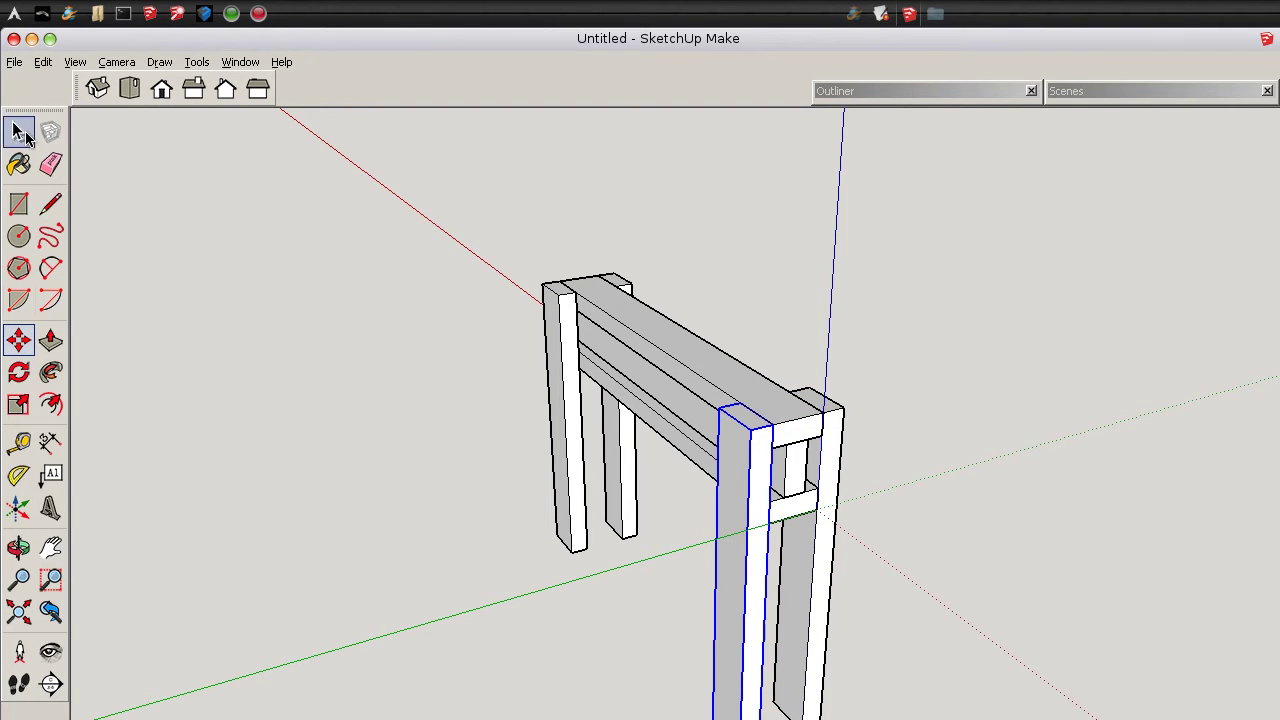
left_click(22, 135)
left_click(341, 348)
middle_click_drag(780, 430, 540, 305)
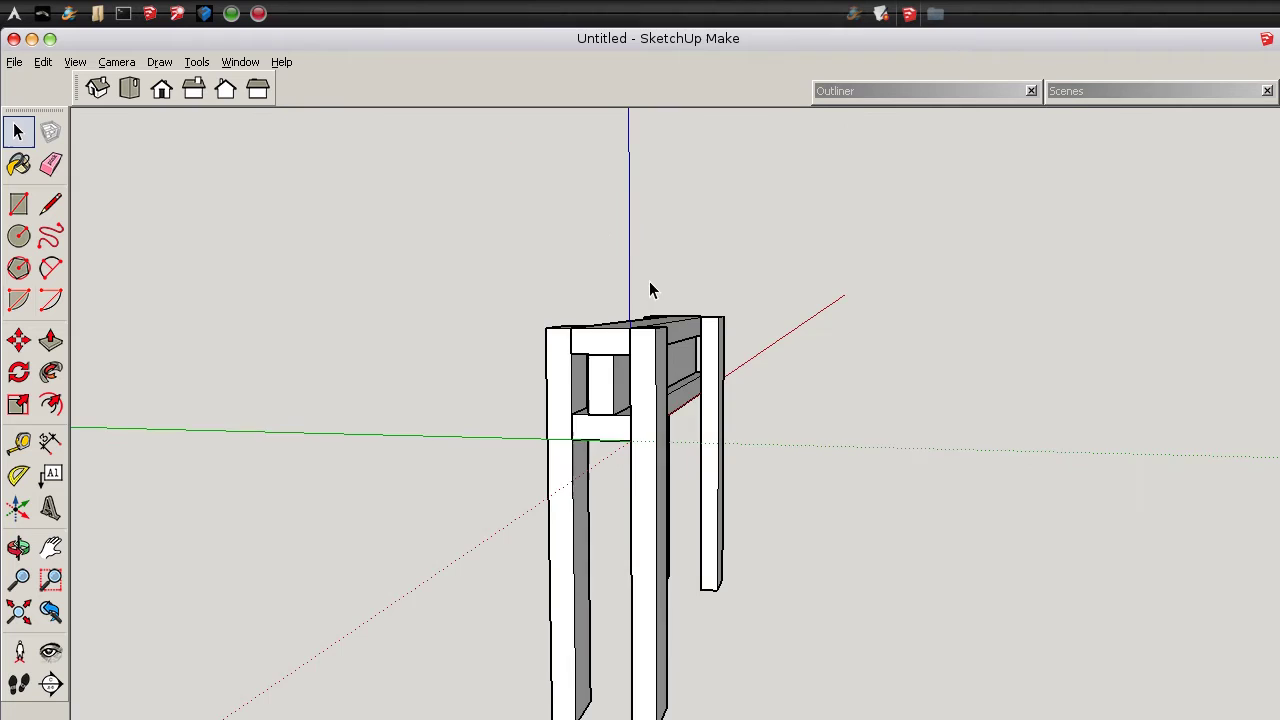
Copy the front-right leg along the red axis to stand apart from the frame
middle_click_drag(649, 290, 858, 354)
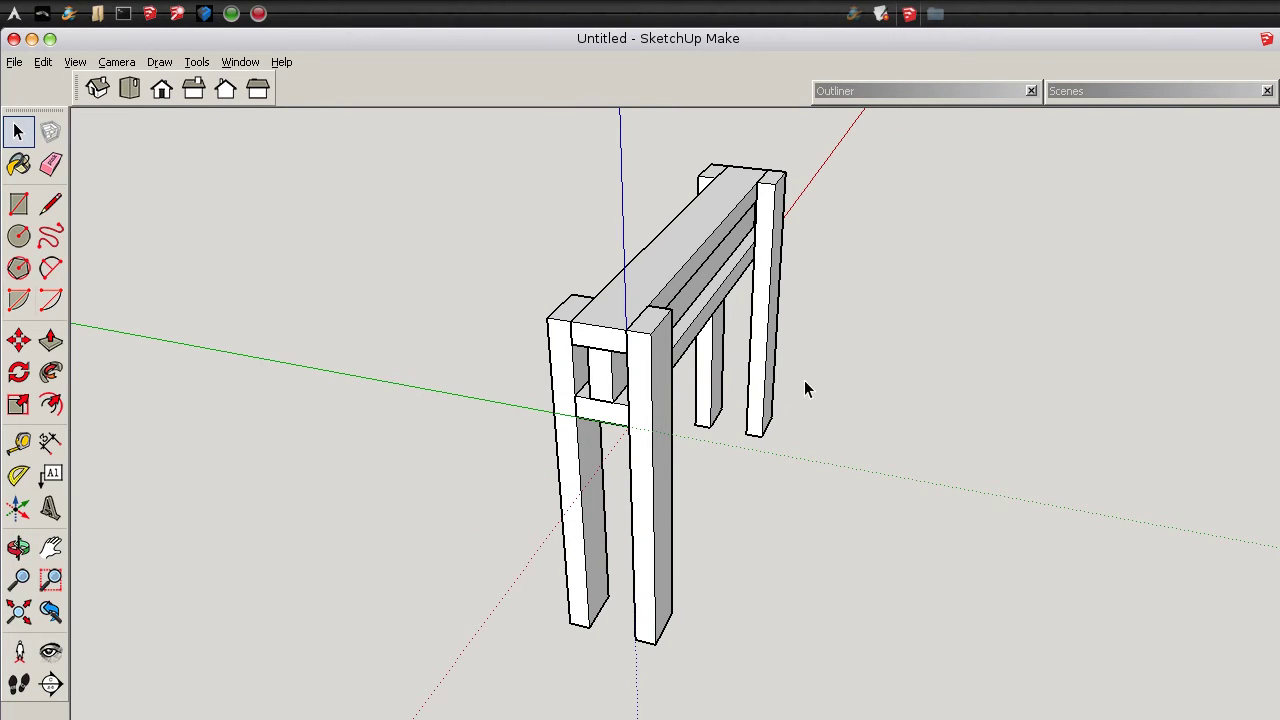
middle_click_drag(806, 389, 603, 473)
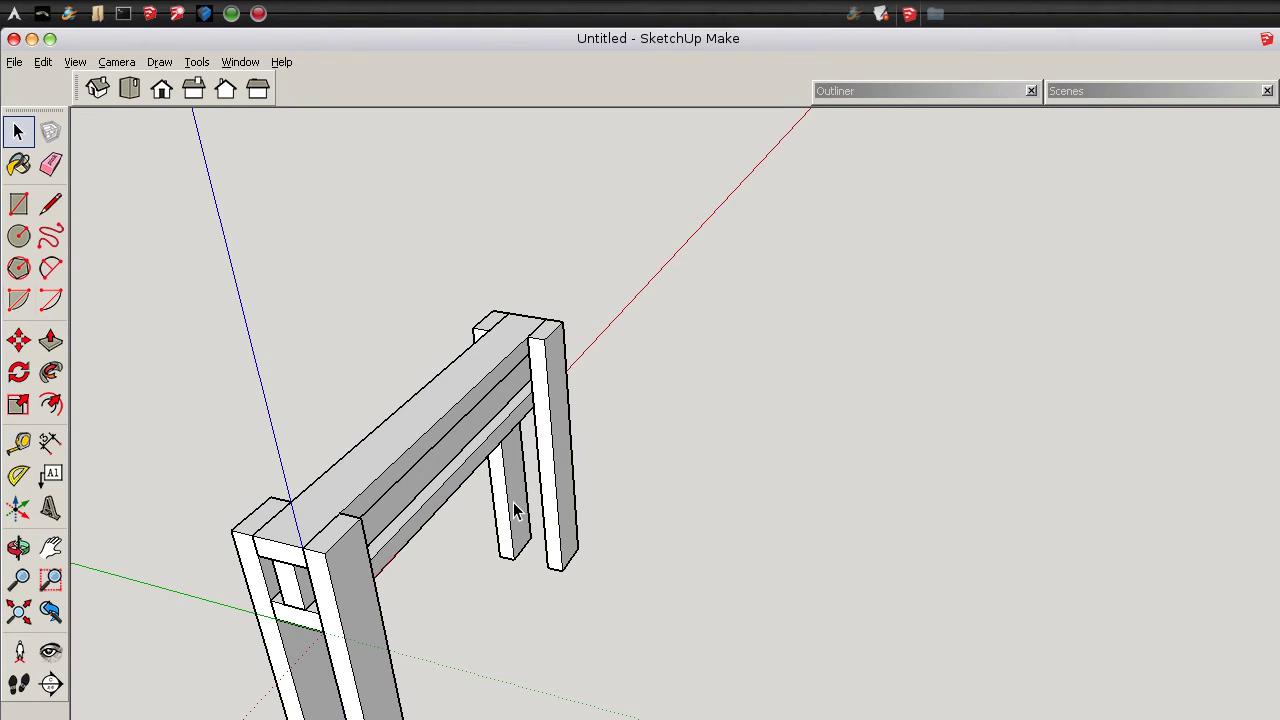
middle_click_drag(667, 437, 218, 444)
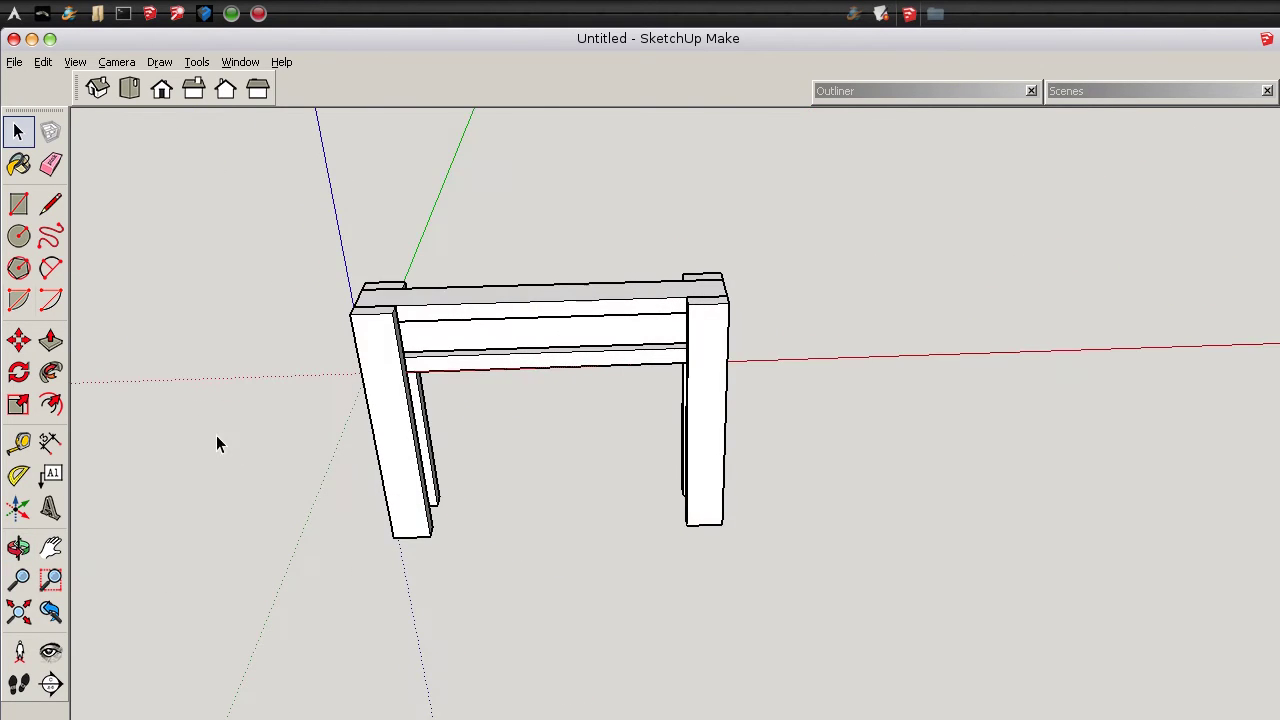
middle_click_drag(711, 430, 566, 423)
middle_click_drag(791, 371, 600, 374)
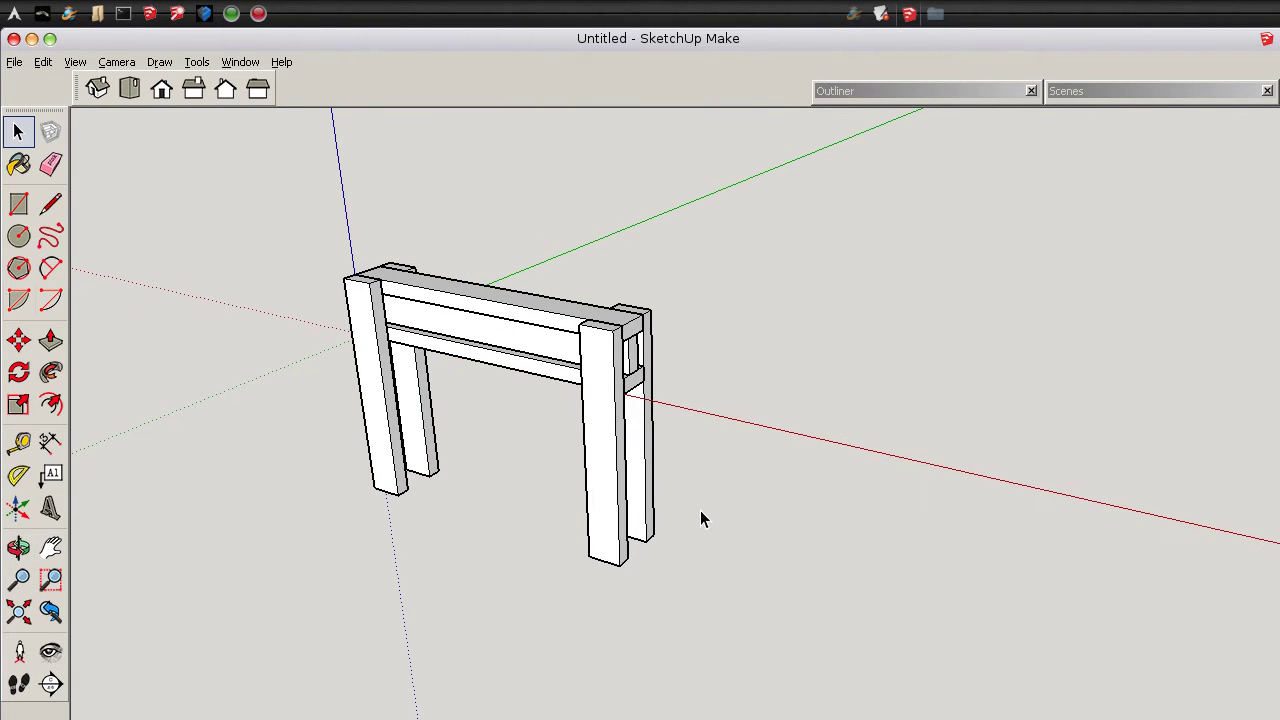
middle_click_drag(737, 486, 657, 520)
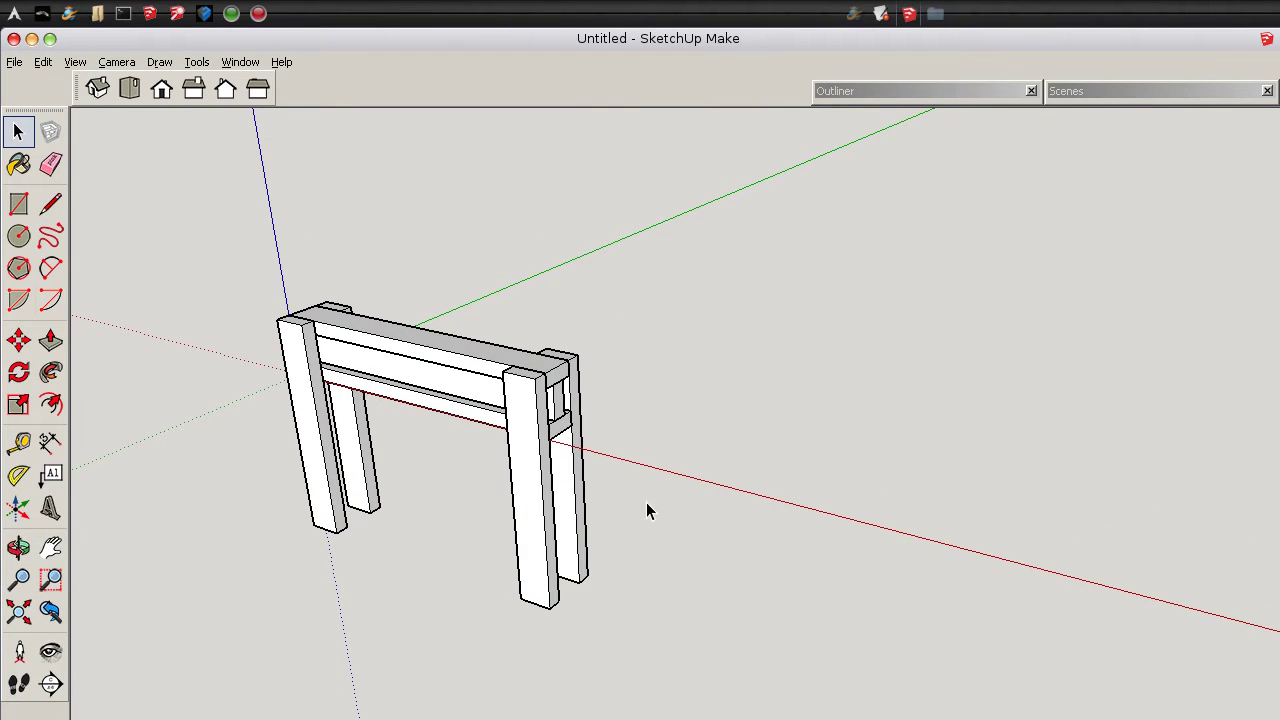
left_click(530, 447)
key("m")
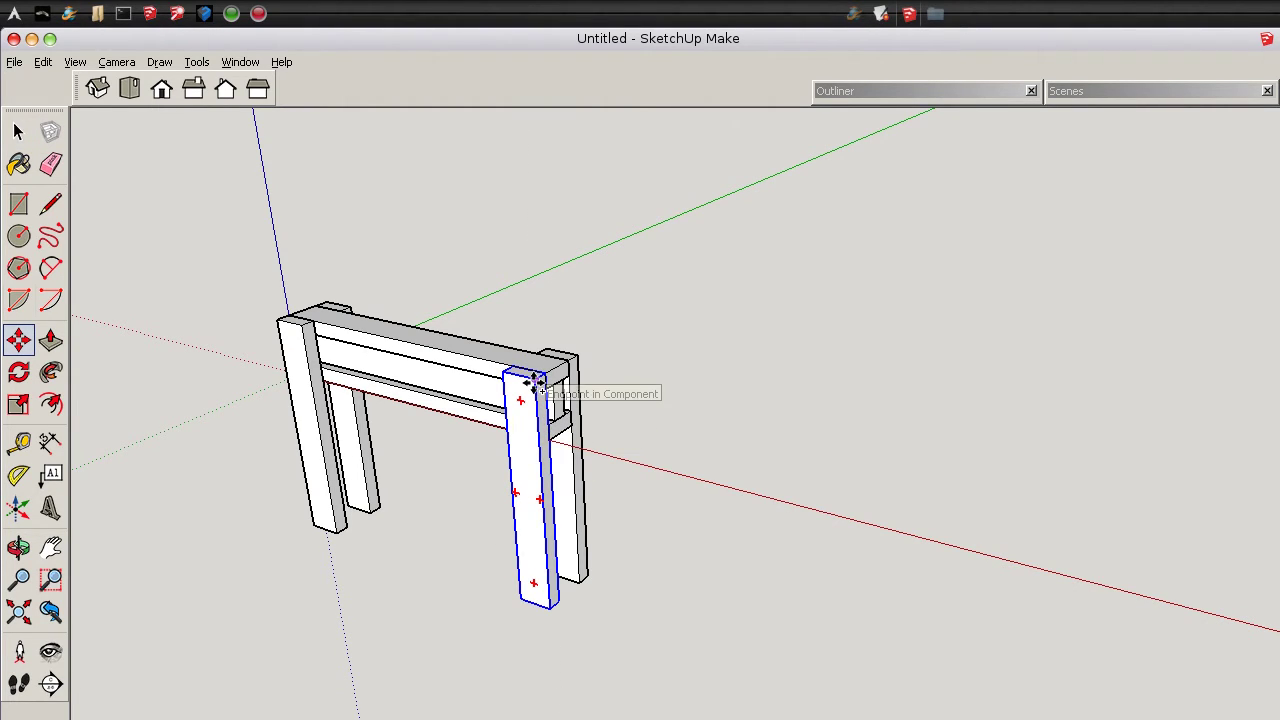
left_click(535, 381)
key("ctrl")
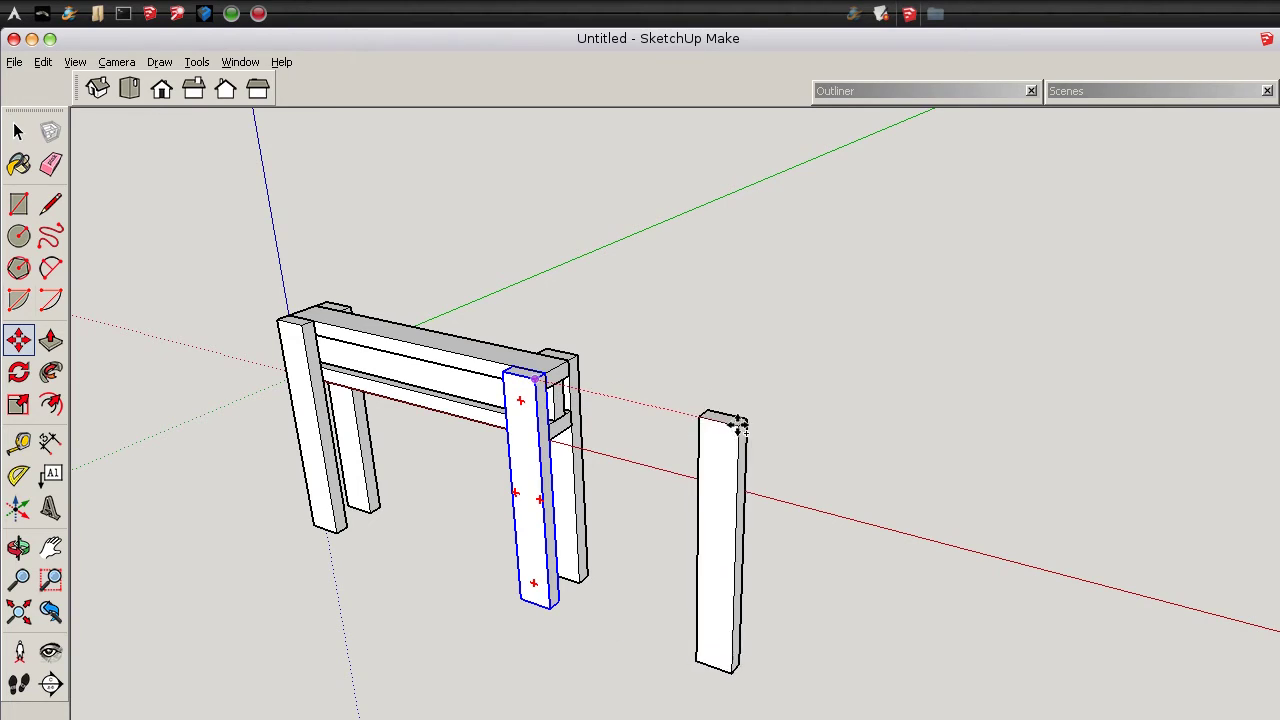
left_click(795, 430)
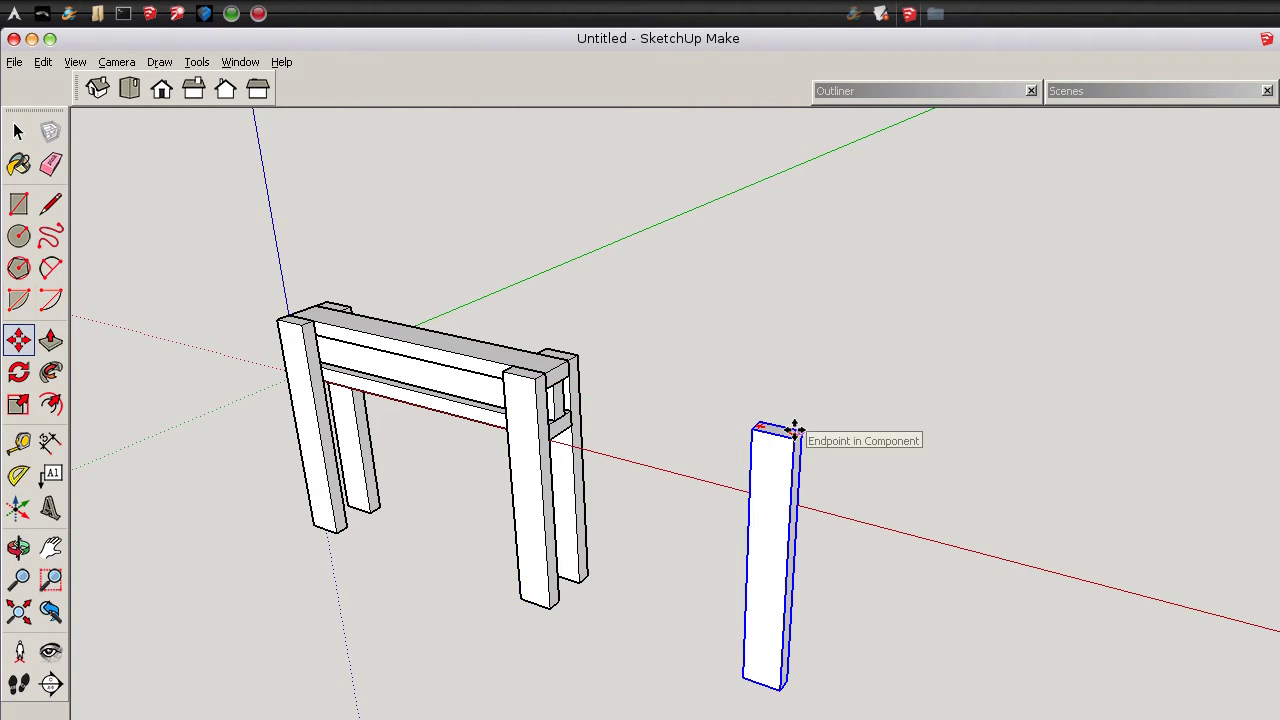
Select the lone spare post and enter its component for editing
left_click(17, 131)
left_click(557, 310)
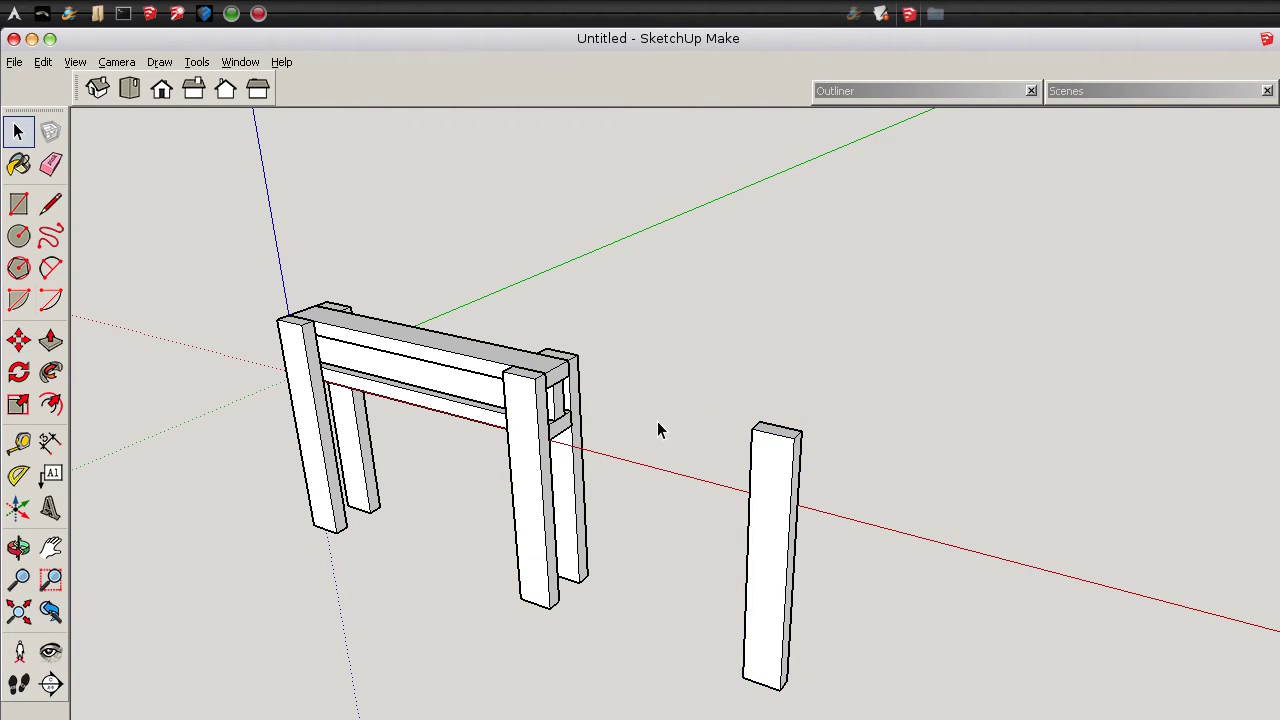
middle_click_drag(657, 429, 948, 413)
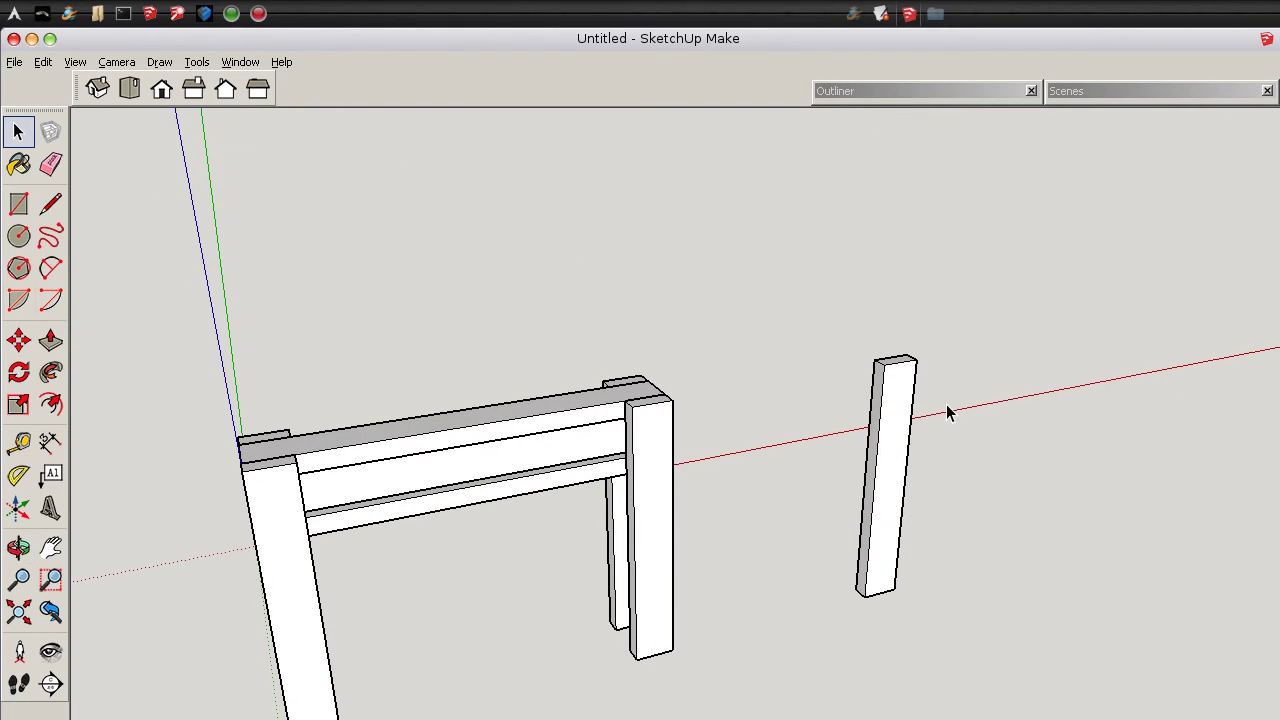
middle_click_drag(951, 365, 545, 505)
left_click(545, 505)
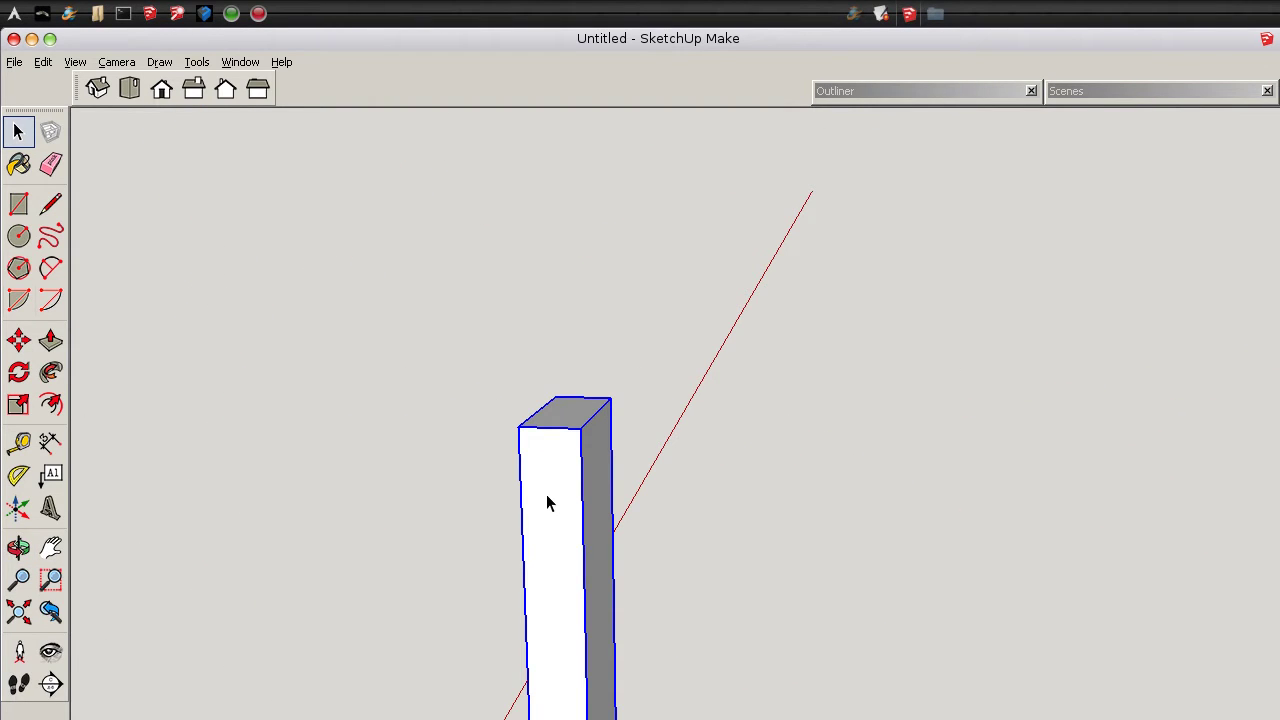
right_click(547, 503)
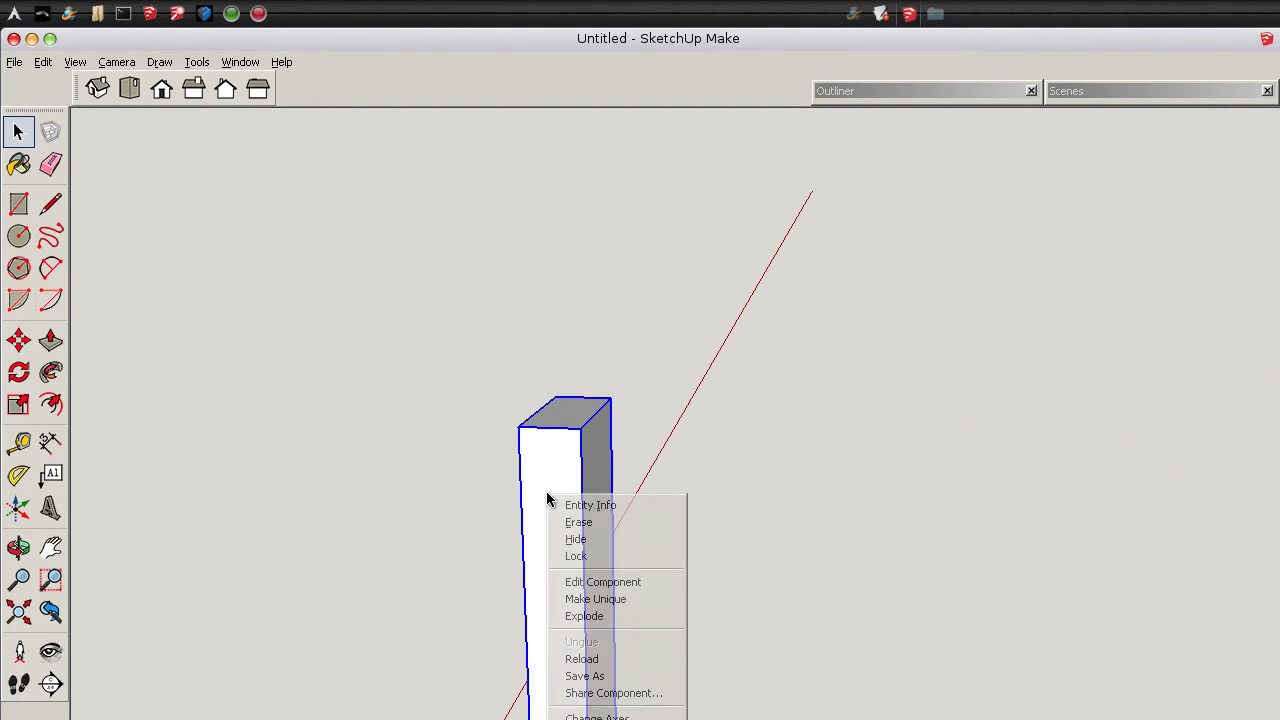
left_click(575, 581)
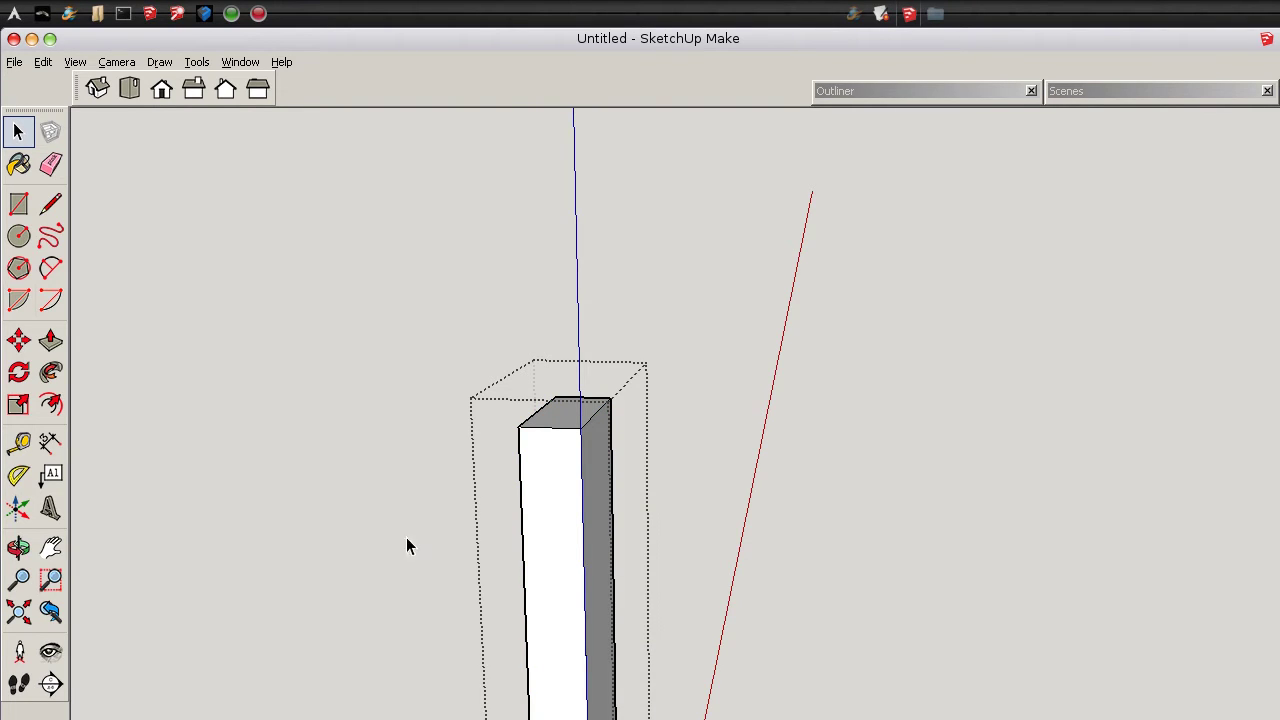
Place a Protractor guide at the post's top corner and draw a cut line across the top face
left_click(18, 475)
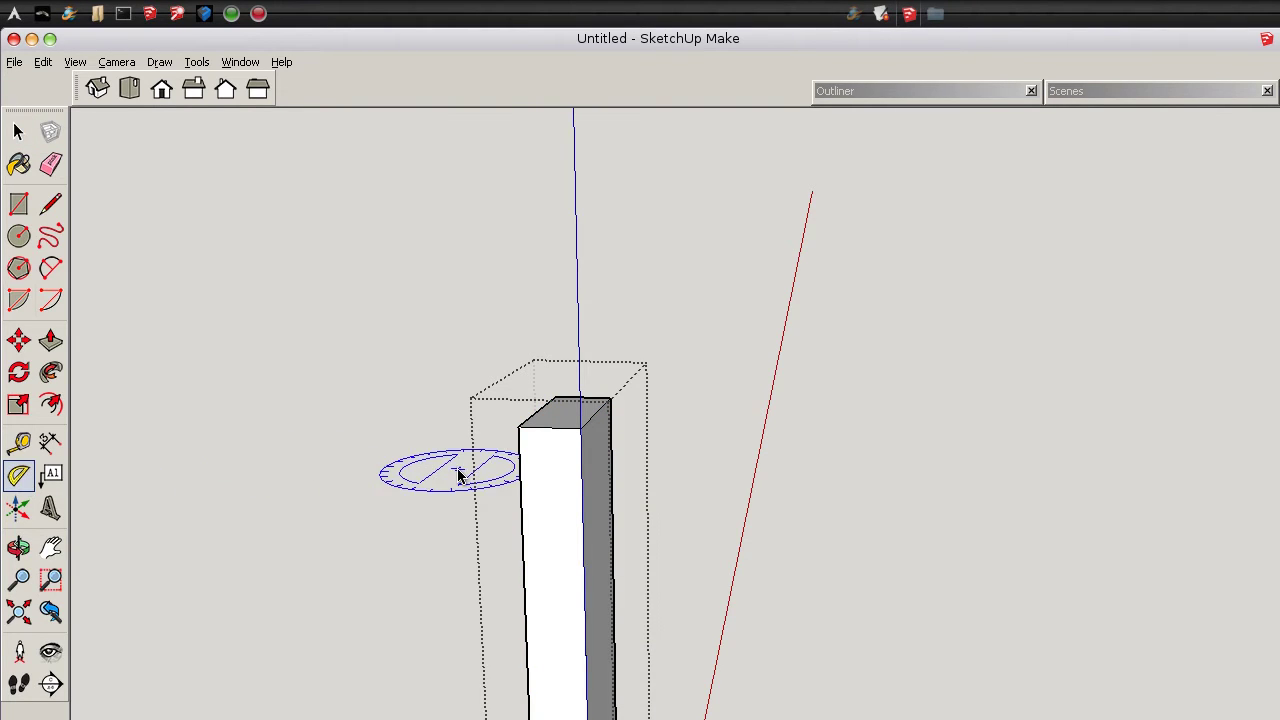
left_click(519, 428)
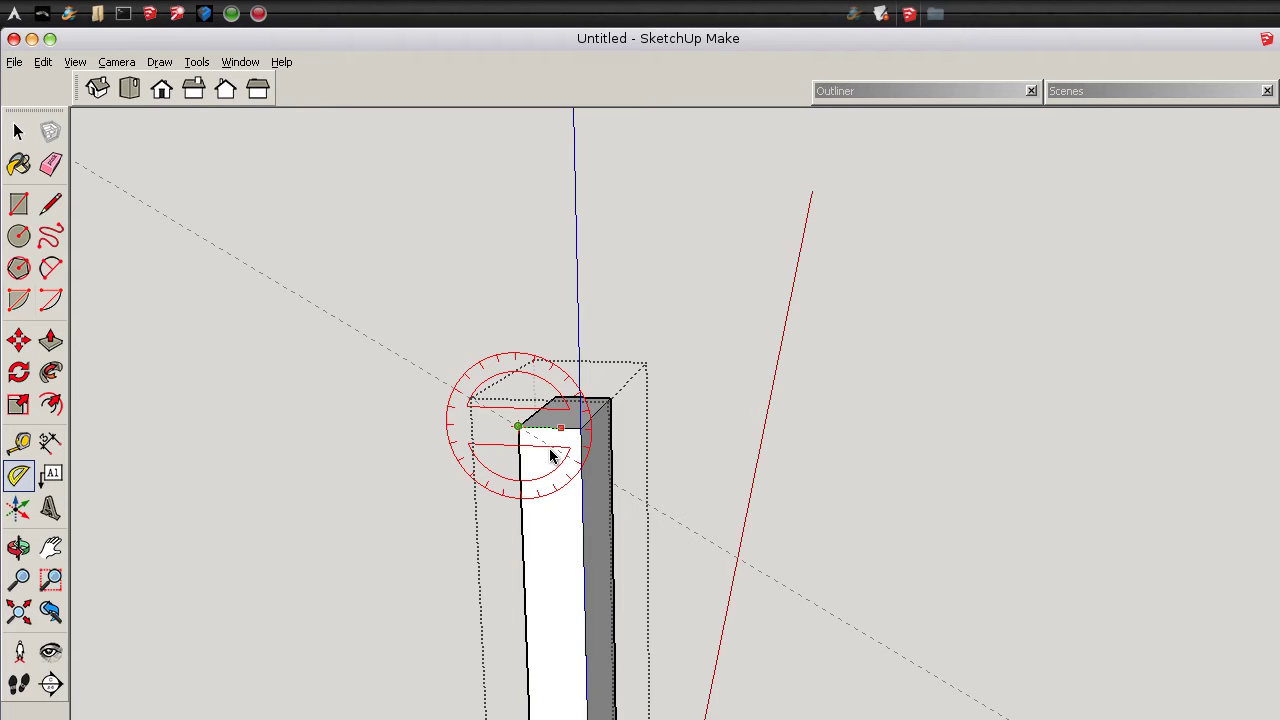
left_click(556, 440)
scroll(550, 440, "up", 5)
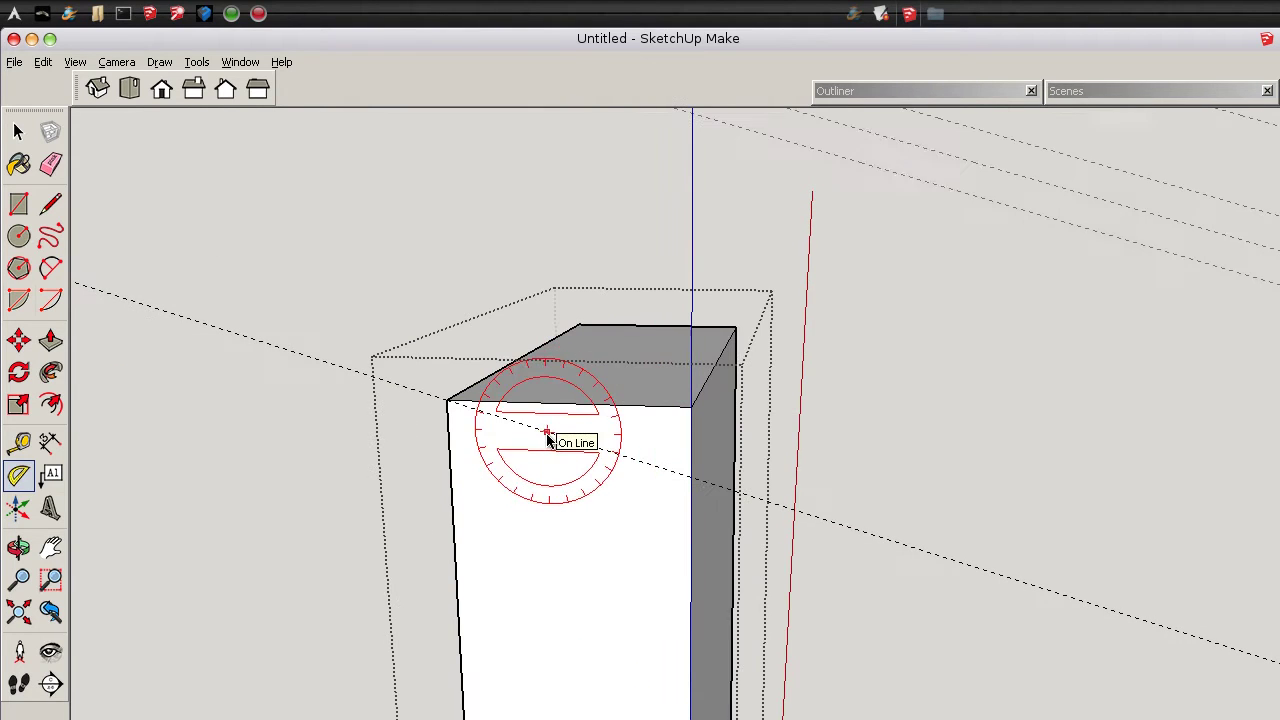
left_click(50, 203)
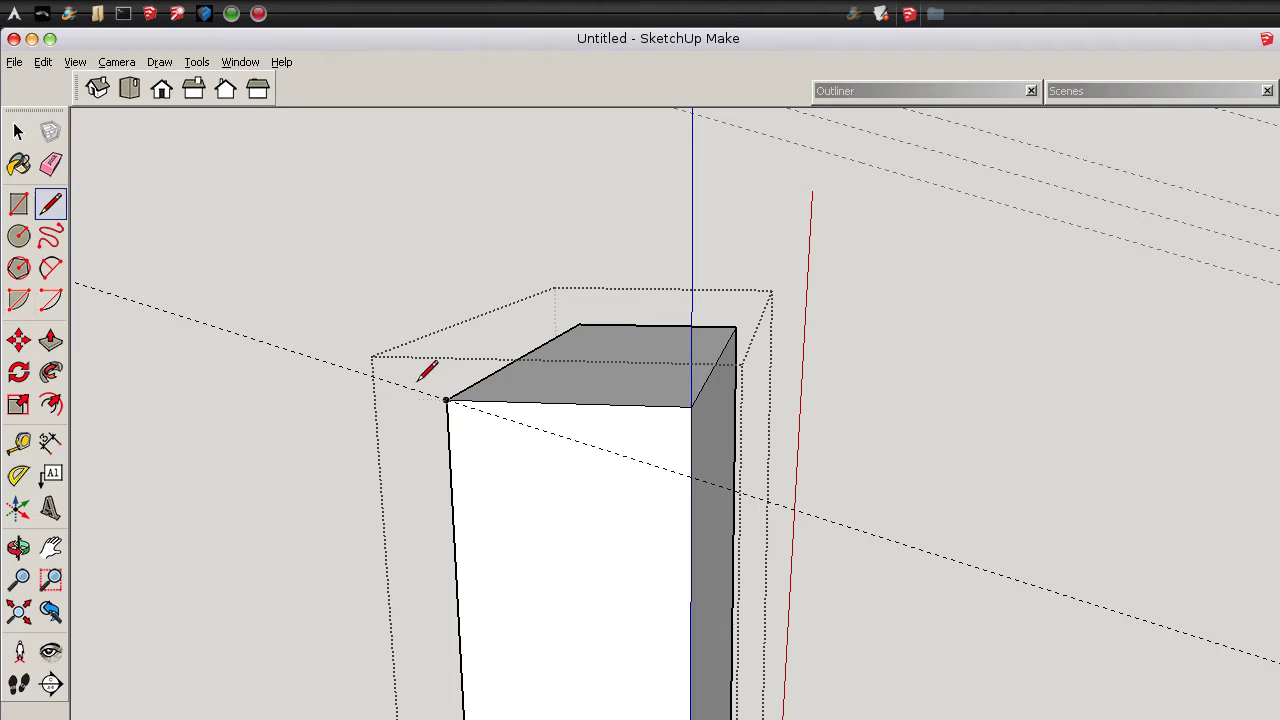
left_click(446, 400)
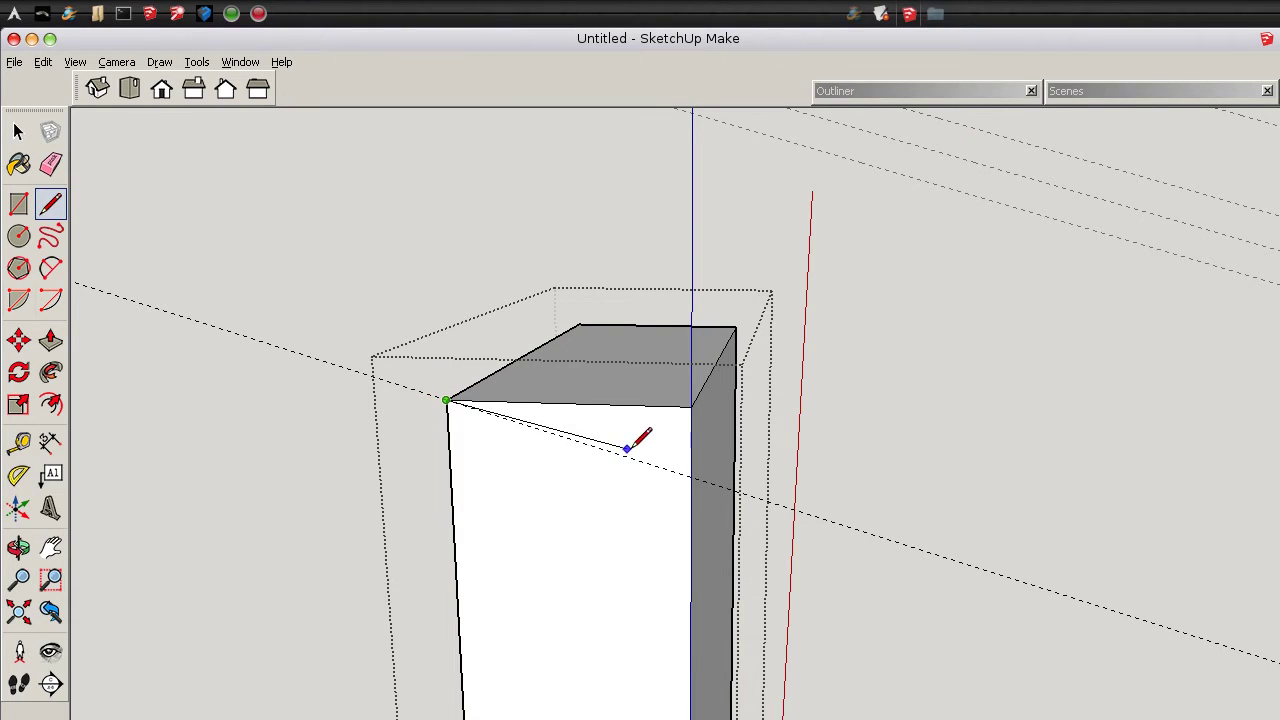
left_click(692, 477)
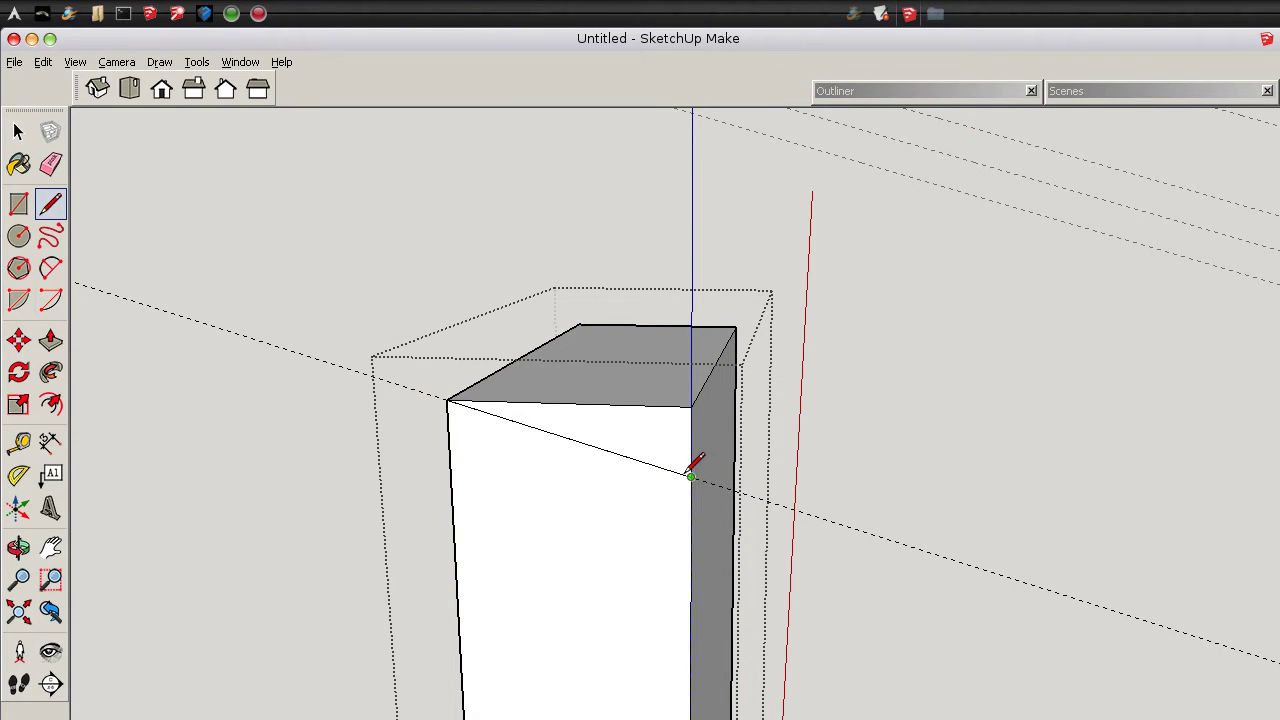
Push the cut-off triangle down 3 1/2" and delete all the construction guides
key("f")
left_click(631, 449)
scroll(625, 420, "down", 2)
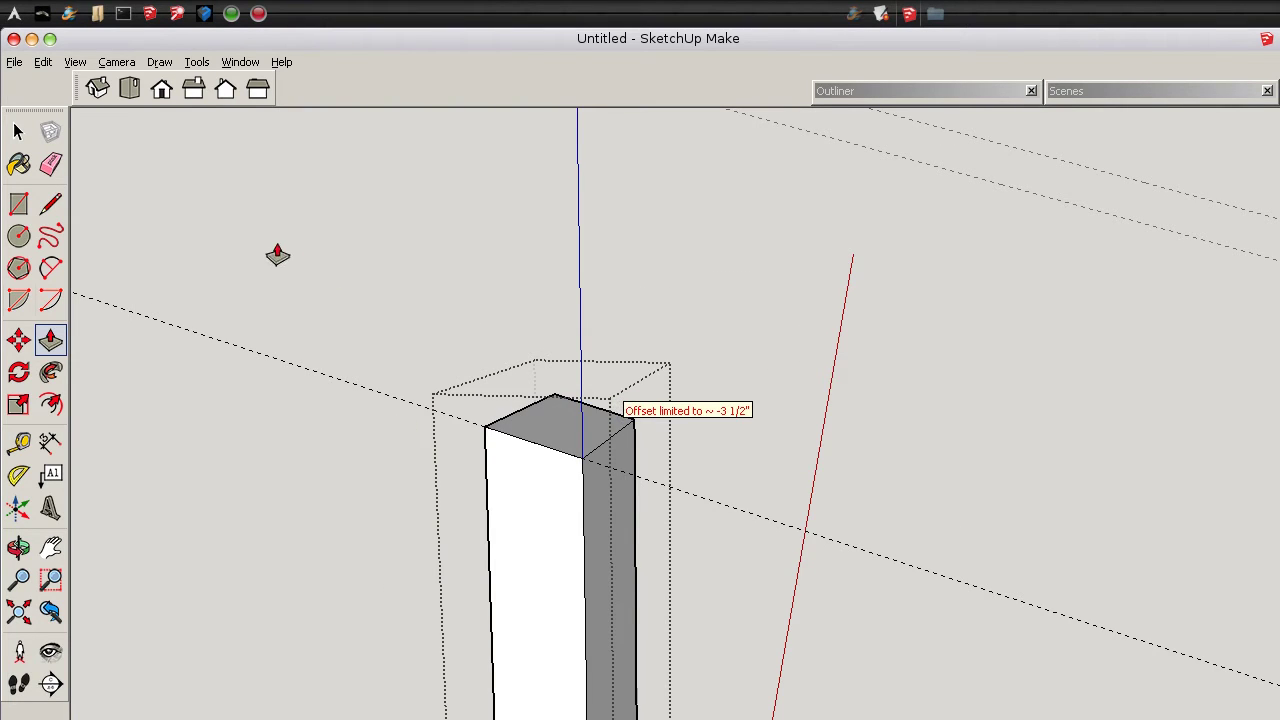
key("space")
key("ctrl+a")
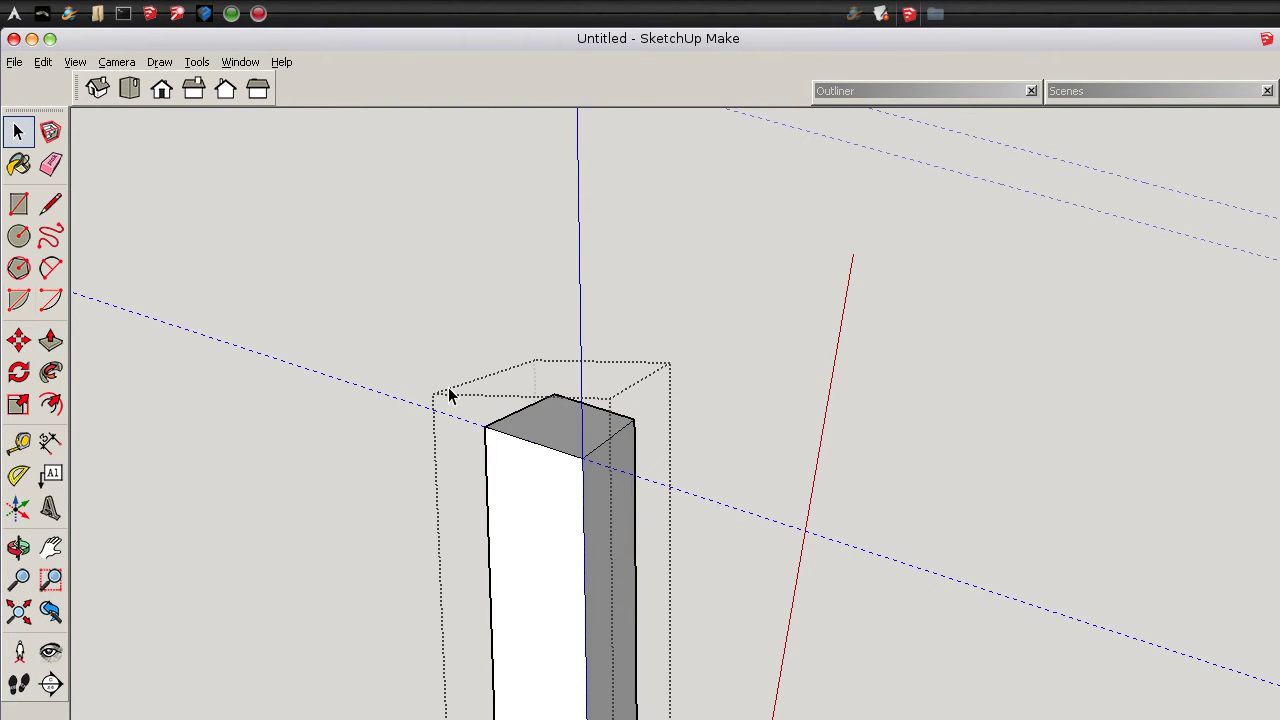
key("Delete")
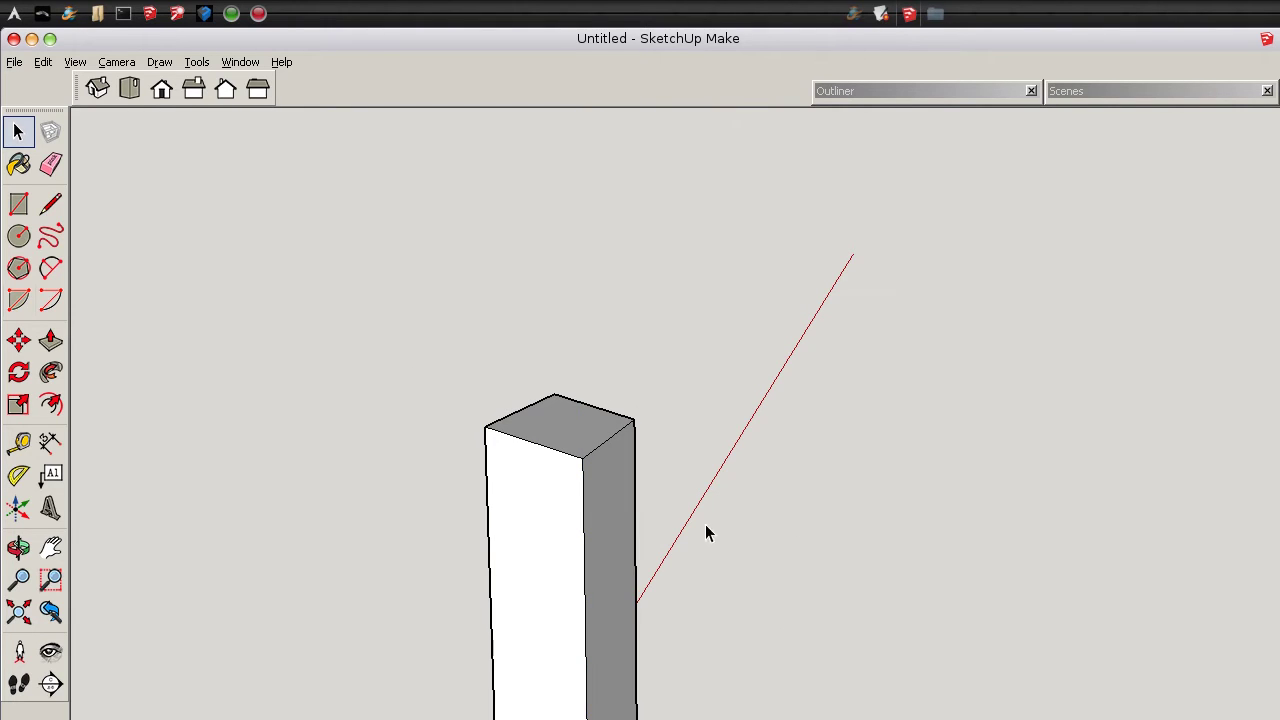
Bring the post's bottom end into view and enter the post component for editing
middle_click_drag(674, 658, 745, 320, "shift")
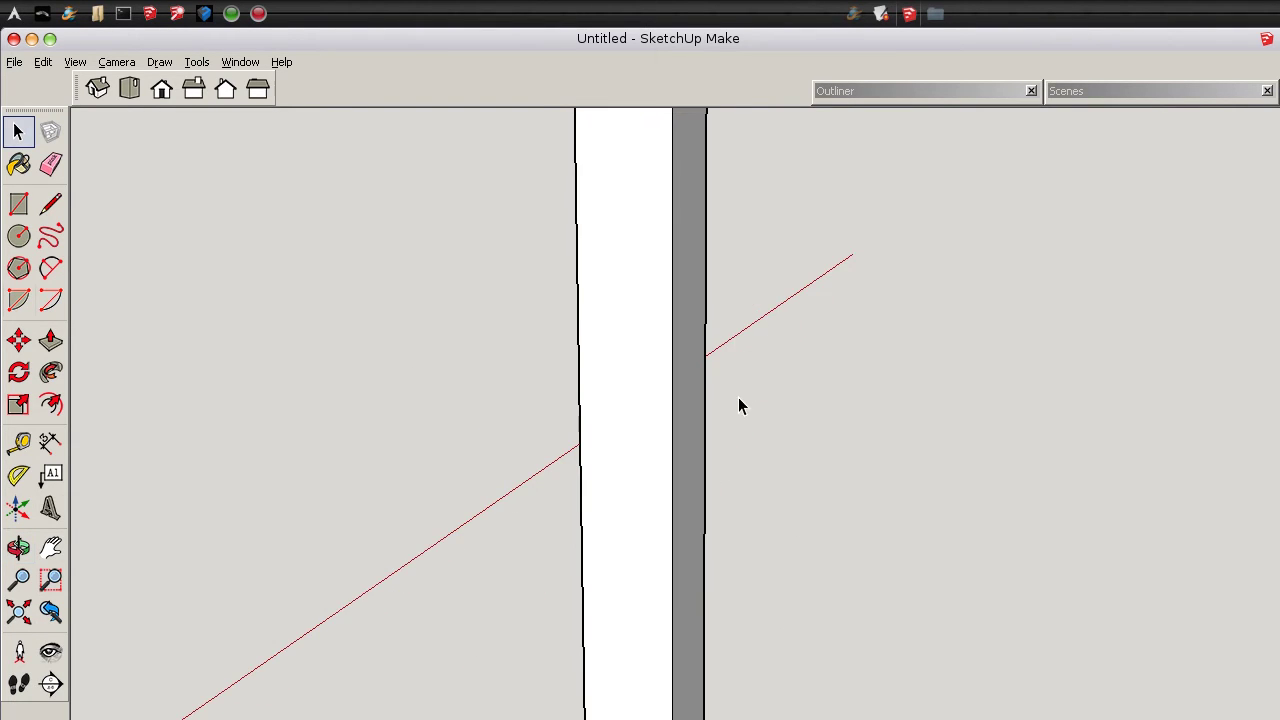
middle_click_drag(789, 606, 680, 497, "shift")
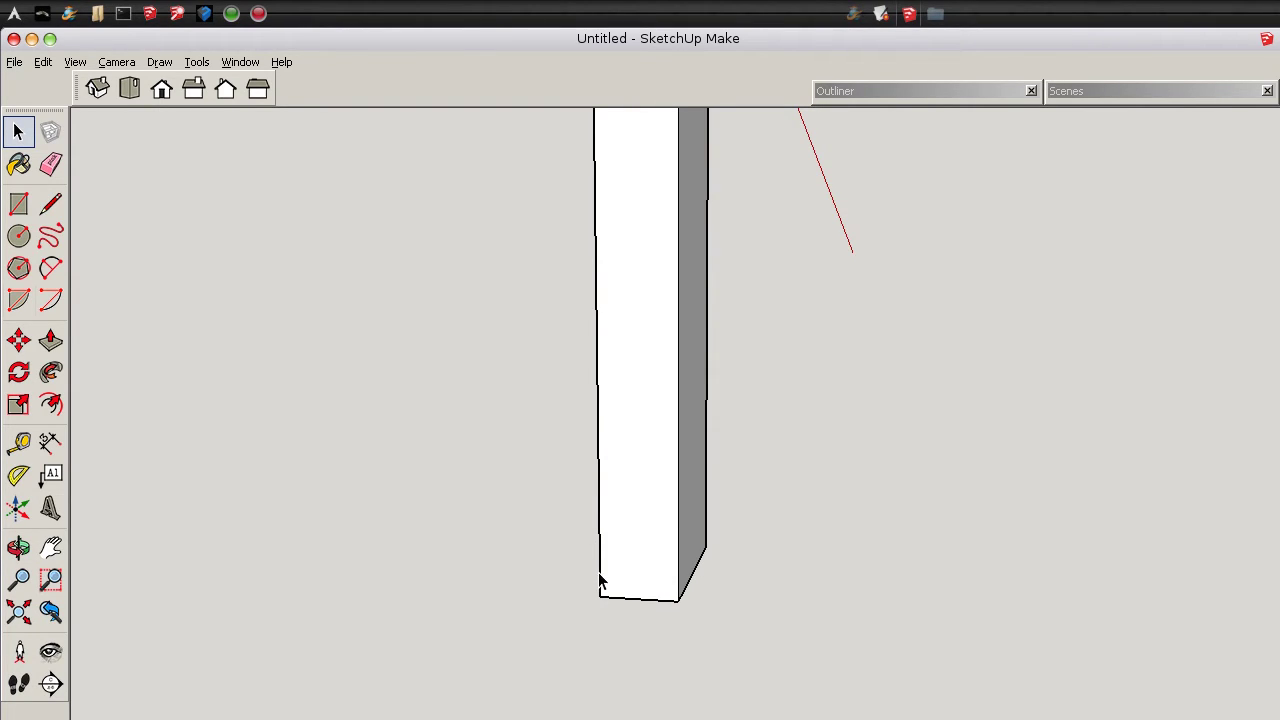
right_click(617, 368)
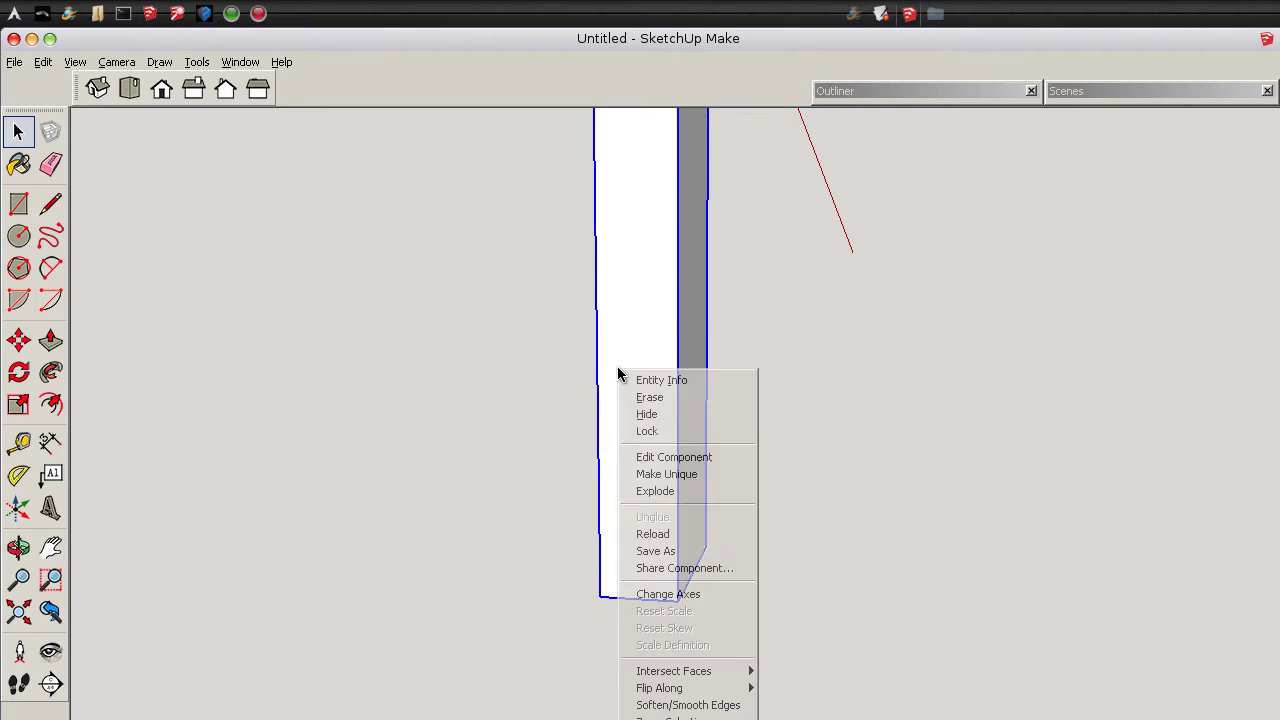
left_click(662, 457)
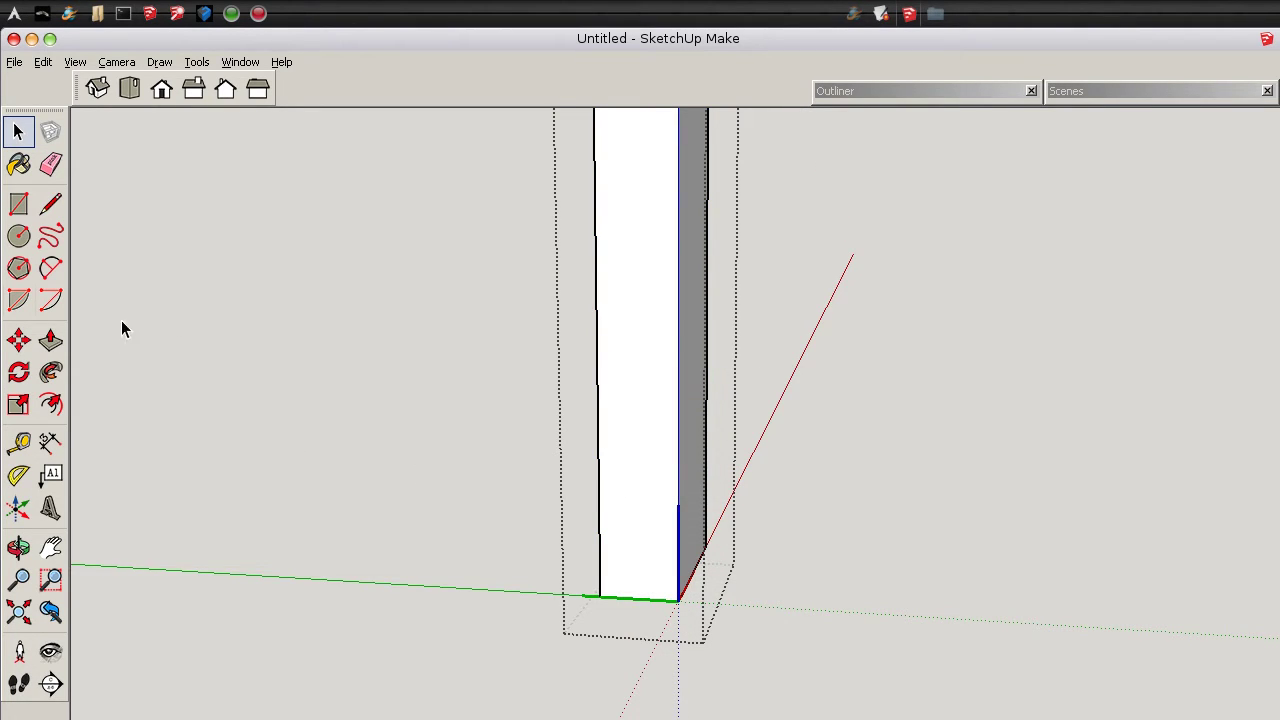
Place a Protractor guide at the bottom corner and draw a line from the guide to that corner
left_click(18, 475)
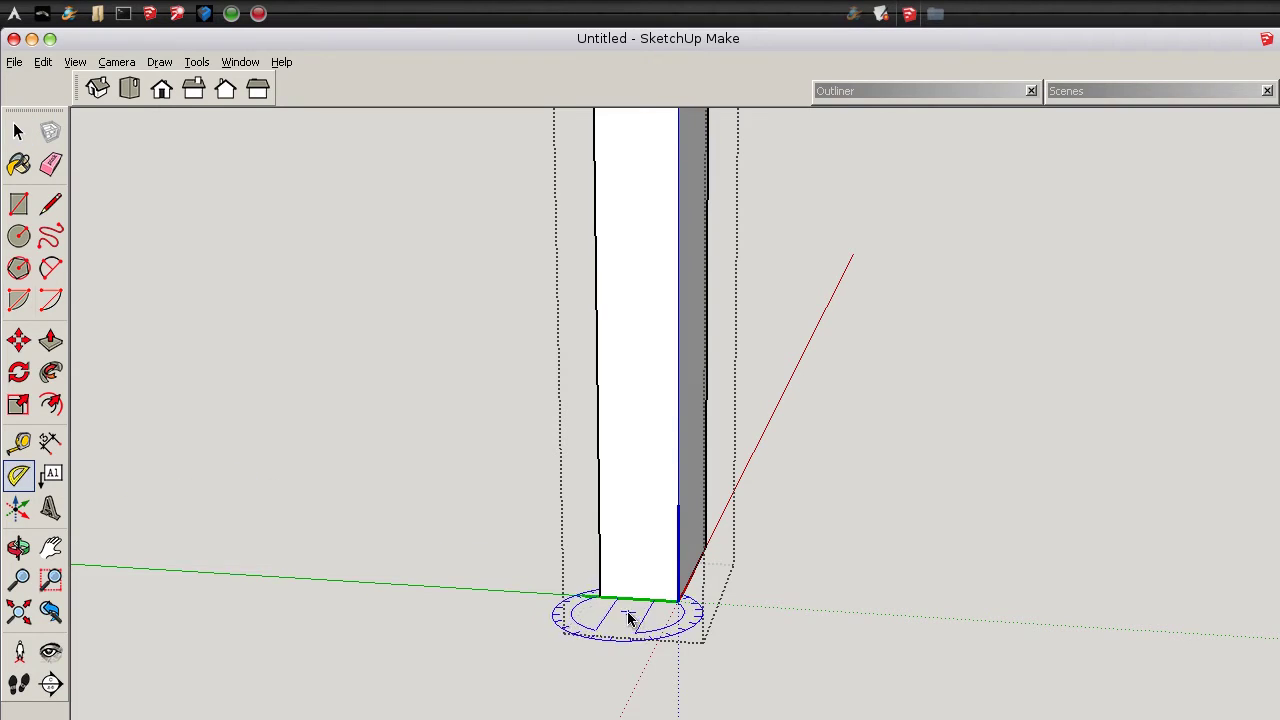
left_click(678, 601)
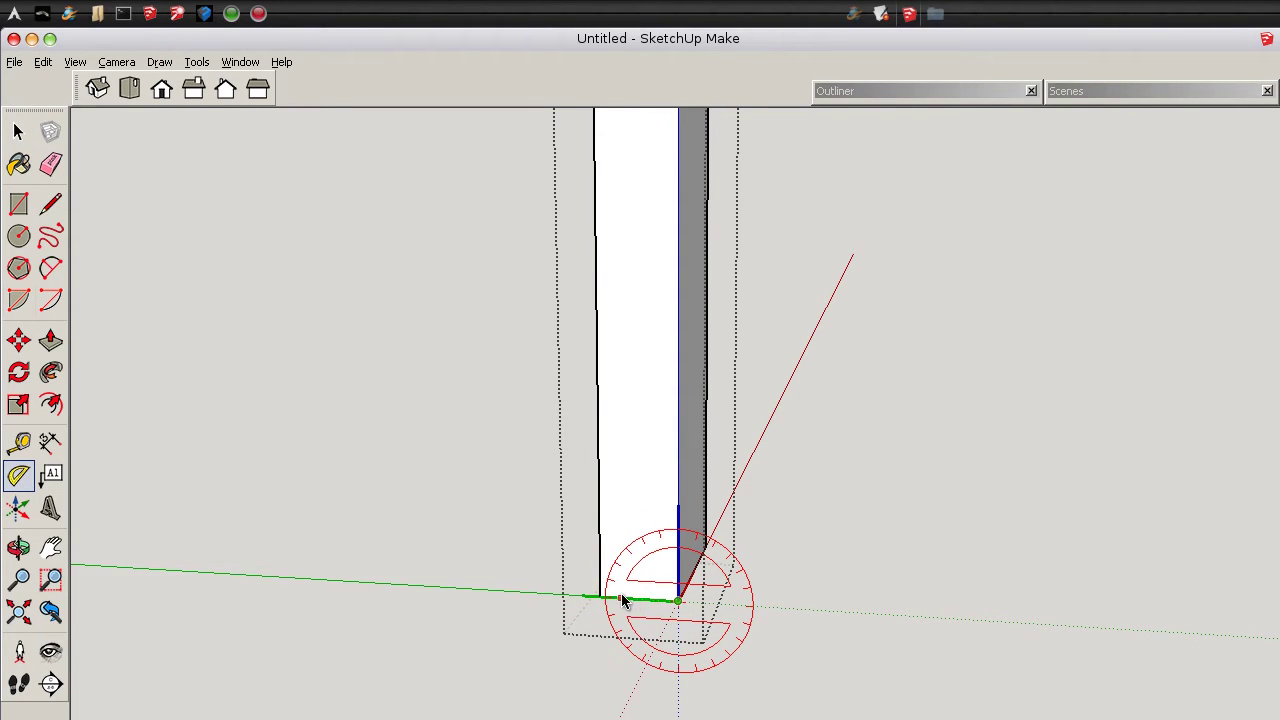
left_click(621, 599)
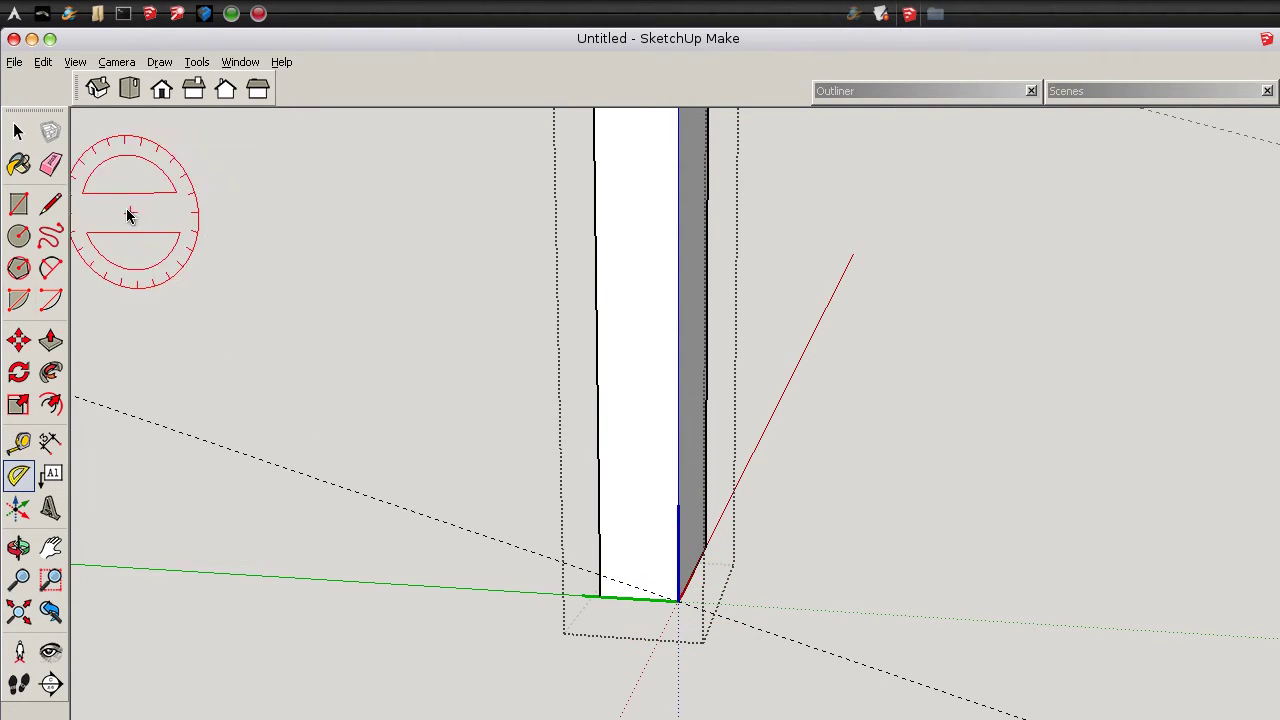
left_click(51, 204)
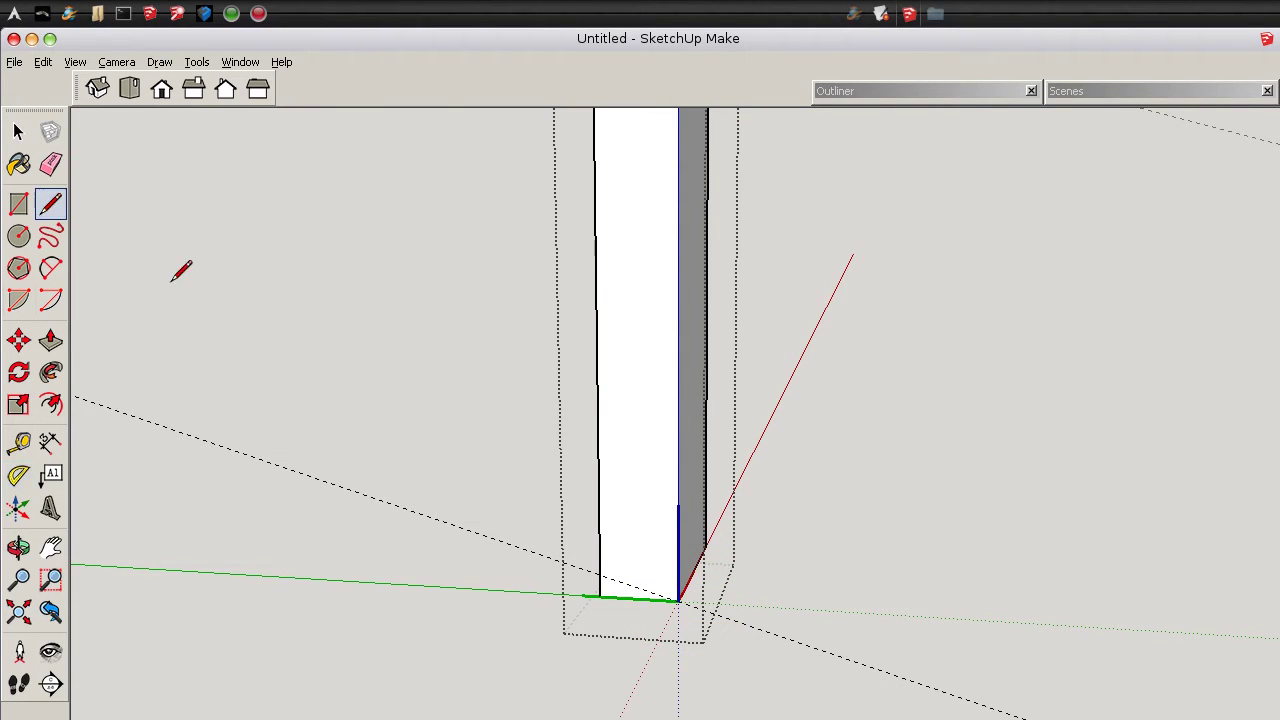
left_click(598, 576)
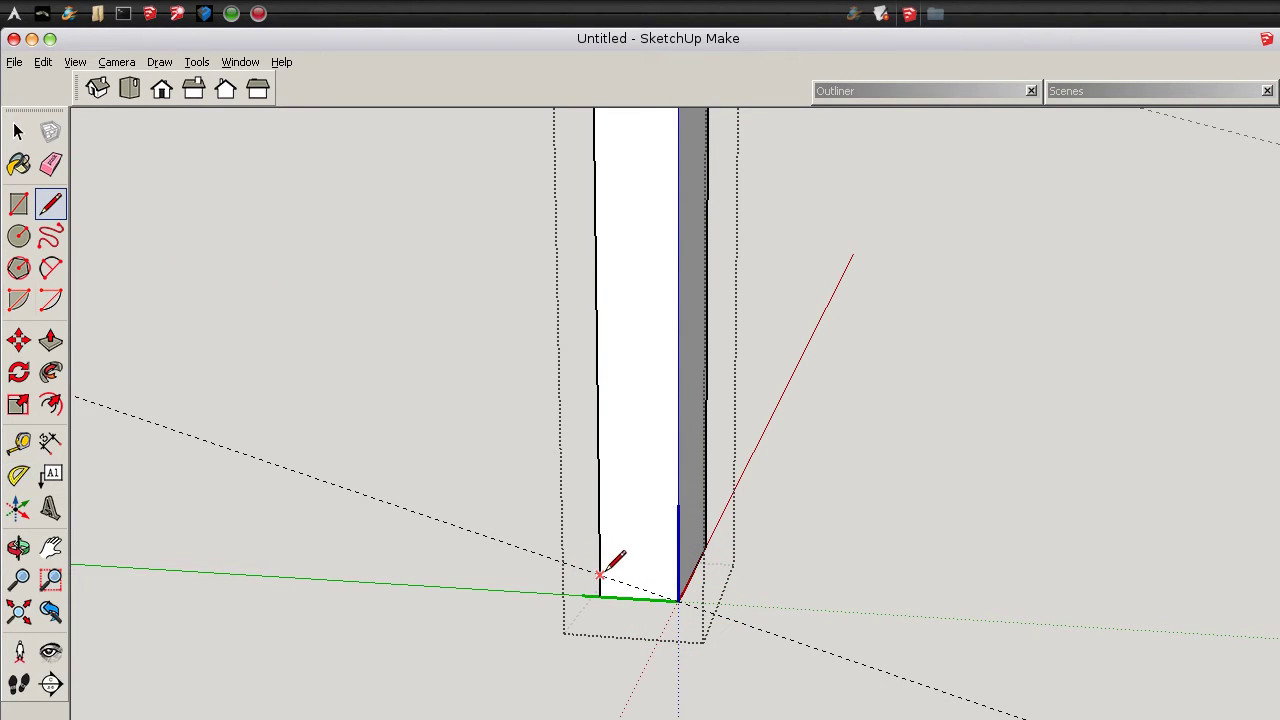
left_click(679, 600)
Push the bottom triangular corner through the post's 3 1/2" width
mouse_move(677, 604)
middle_mouse_down()
mouse_move(866, 543)
mouse_move(840, 526)
middle_mouse_up()
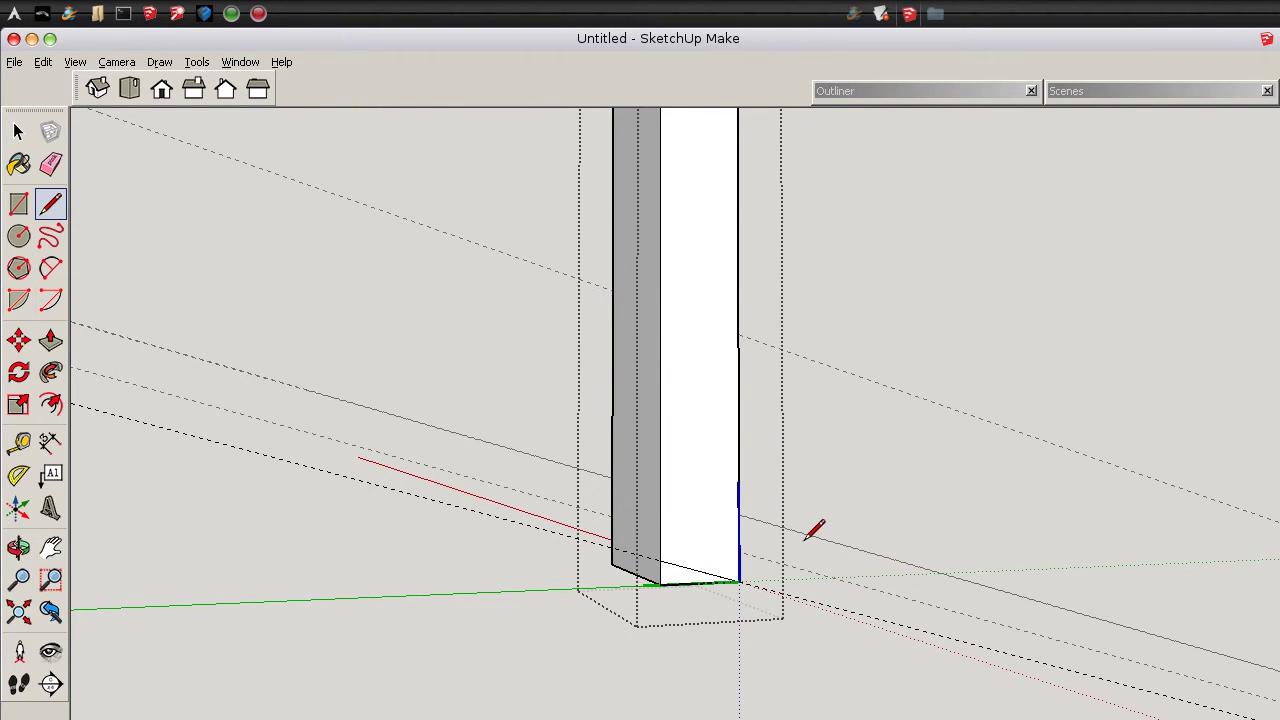
key("p")
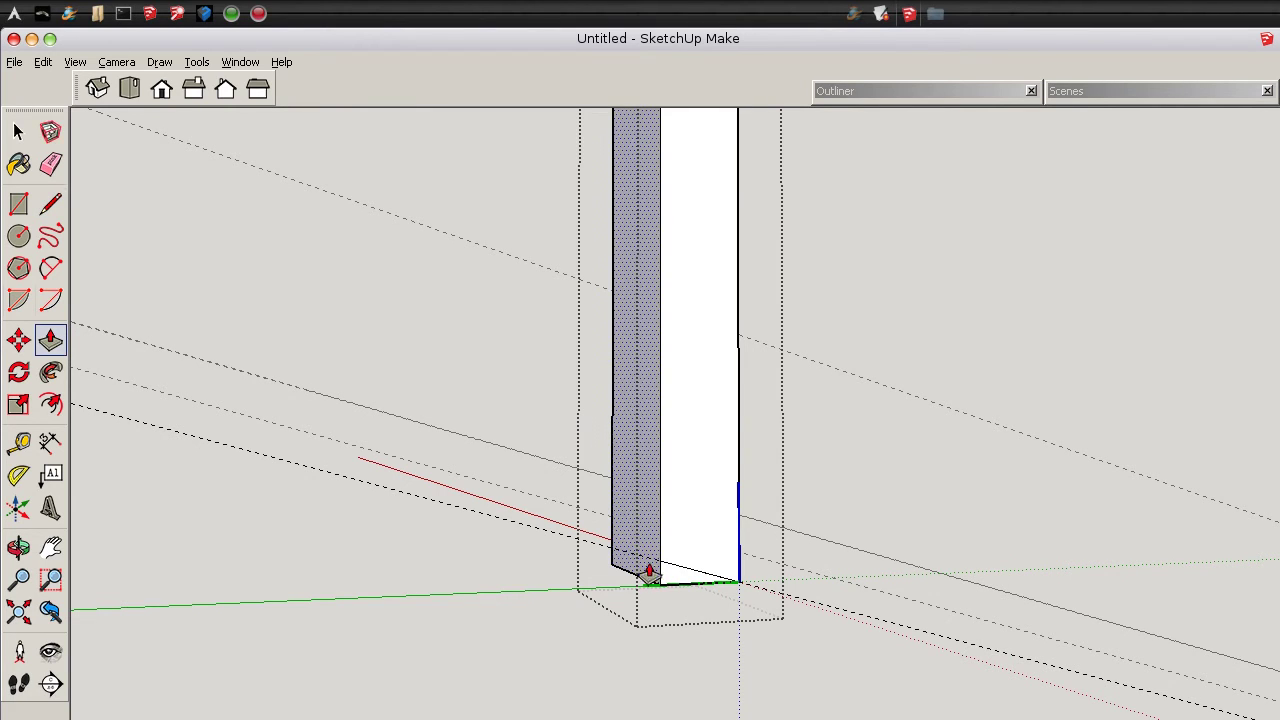
left_click(655, 577)
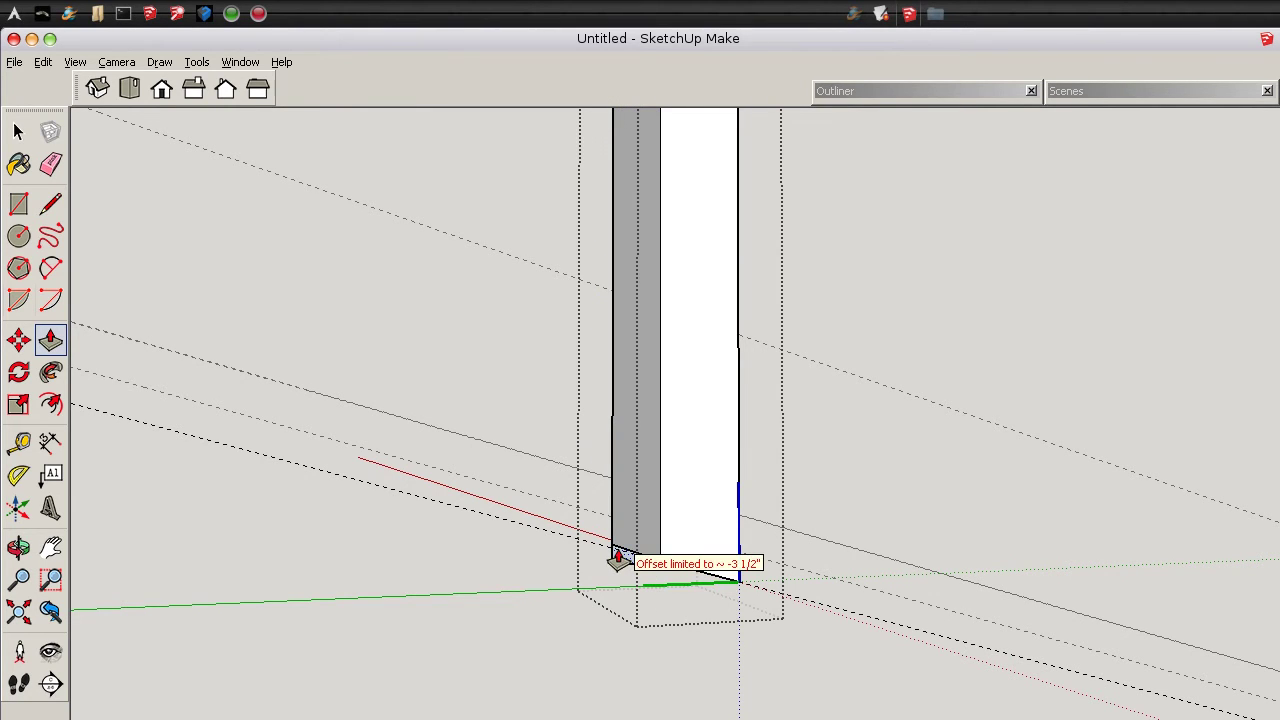
middle_click_drag(563, 529, 464, 597)
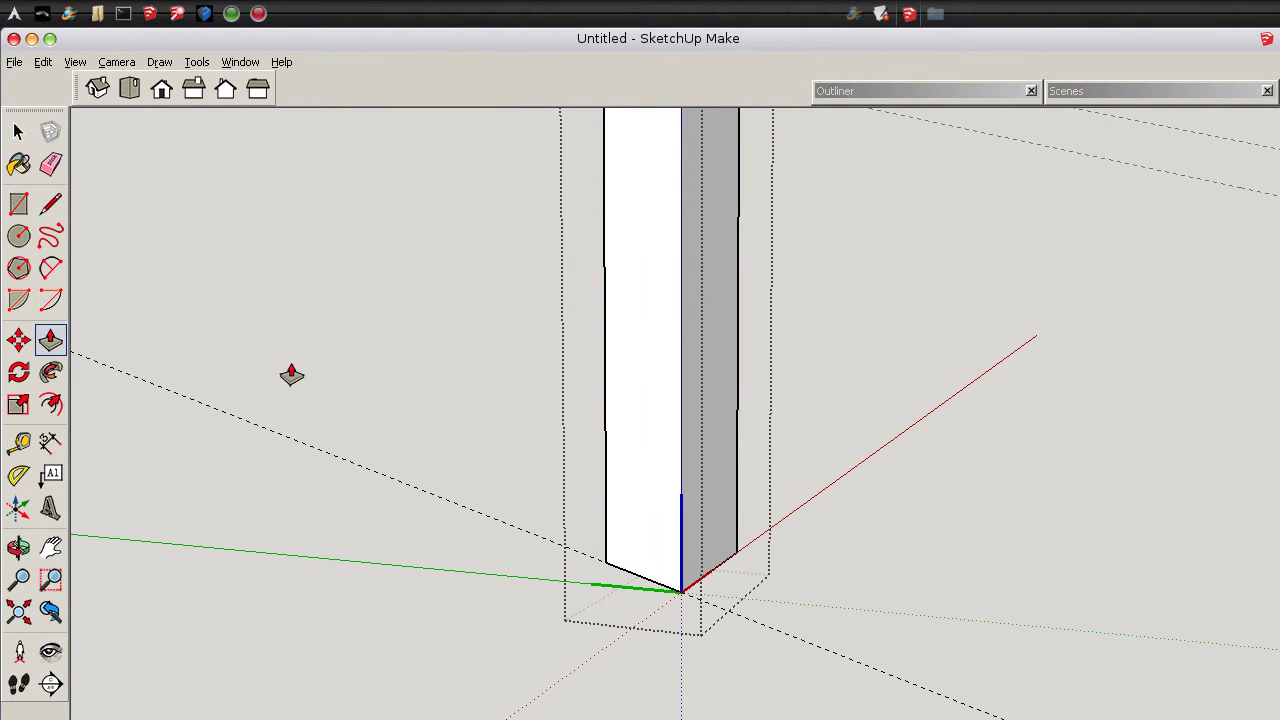
Select the construction guide lines and delete them
key("space")
left_click(549, 527)
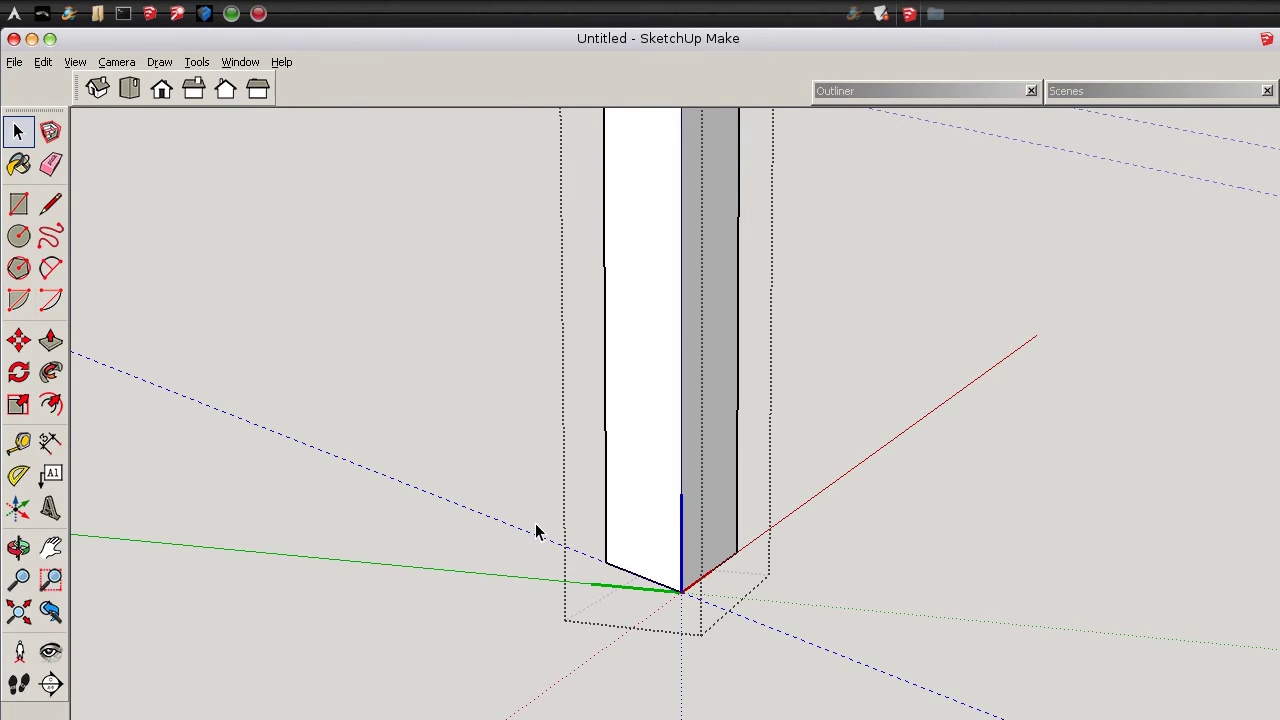
key("Delete")
scroll(677, 489, "down", 2)
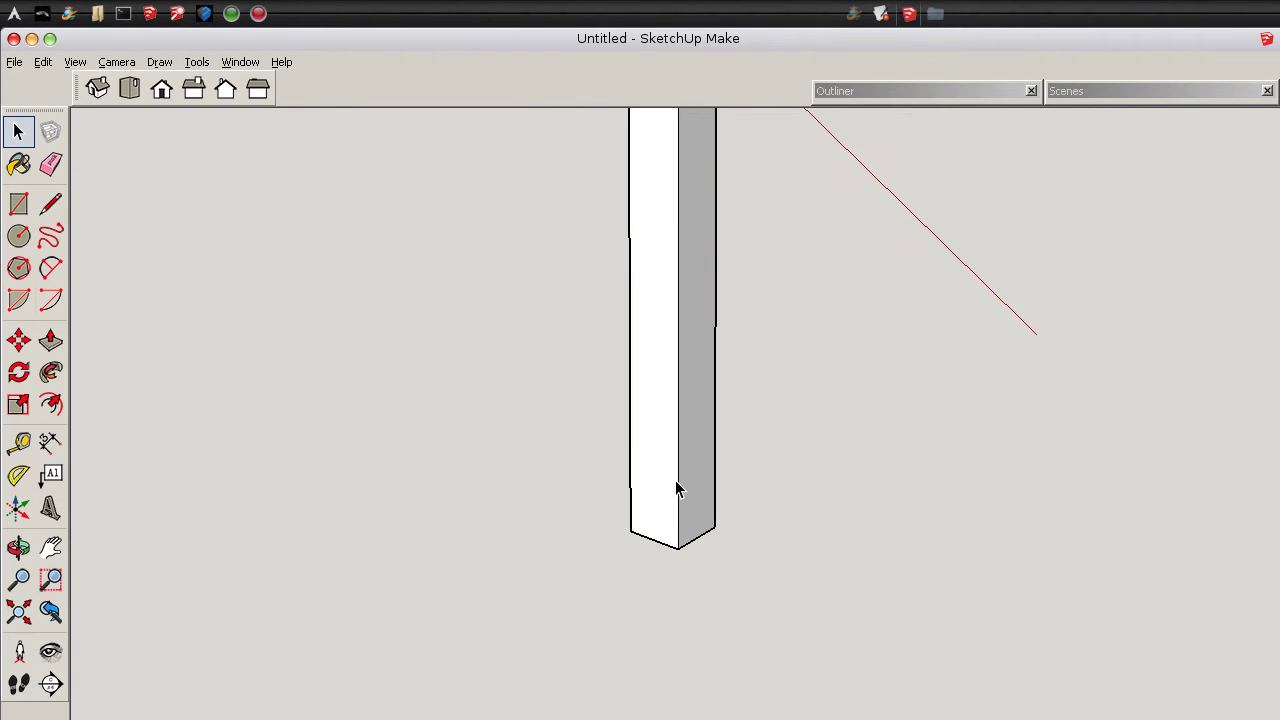
scroll(676, 489, "down", 5)
Orbit around the frame and check the context options of the front and back legs
middle_click_drag(666, 459, 705, 542)
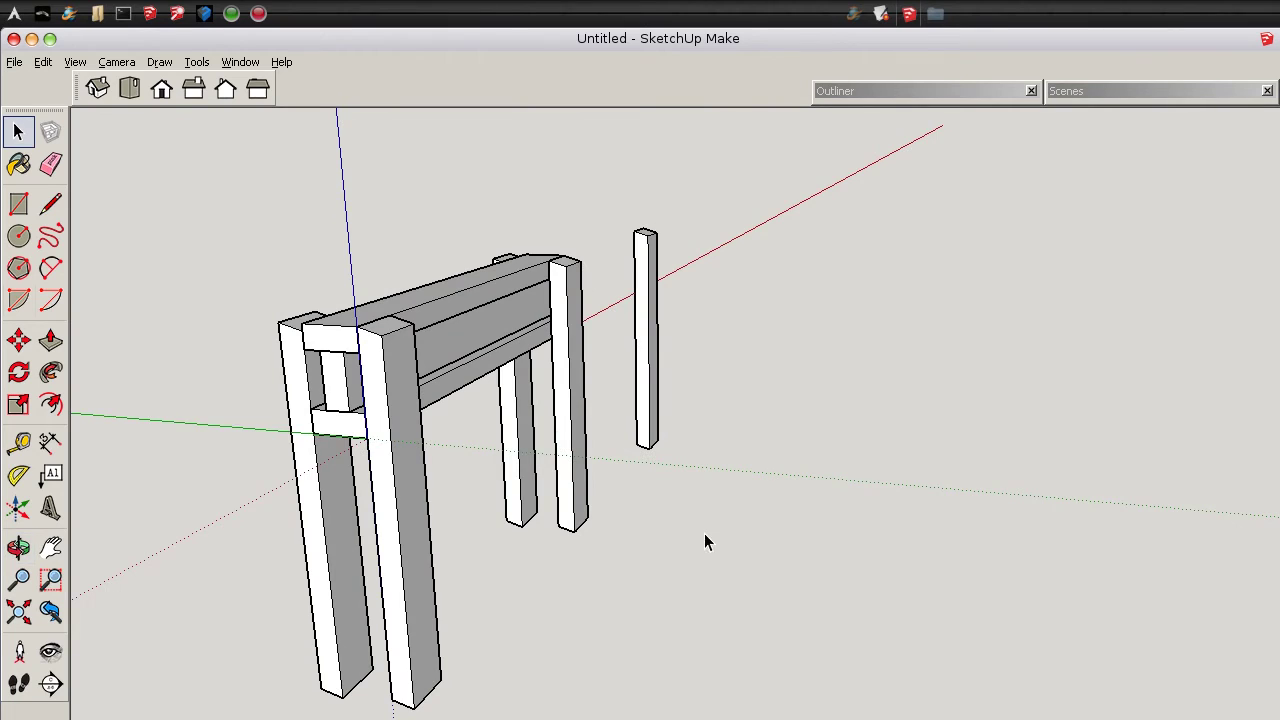
middle_click_drag(472, 527, 565, 515)
middle_click_drag(437, 548, 551, 529)
right_click(573, 545)
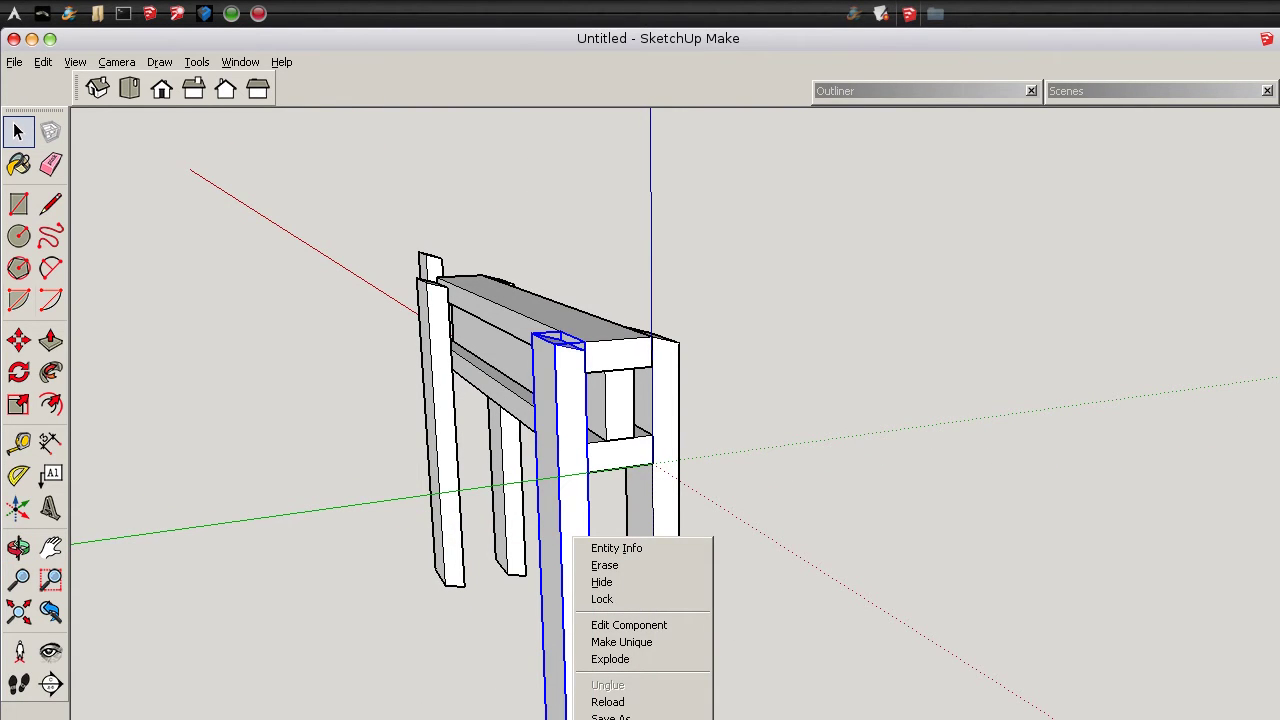
key("Escape")
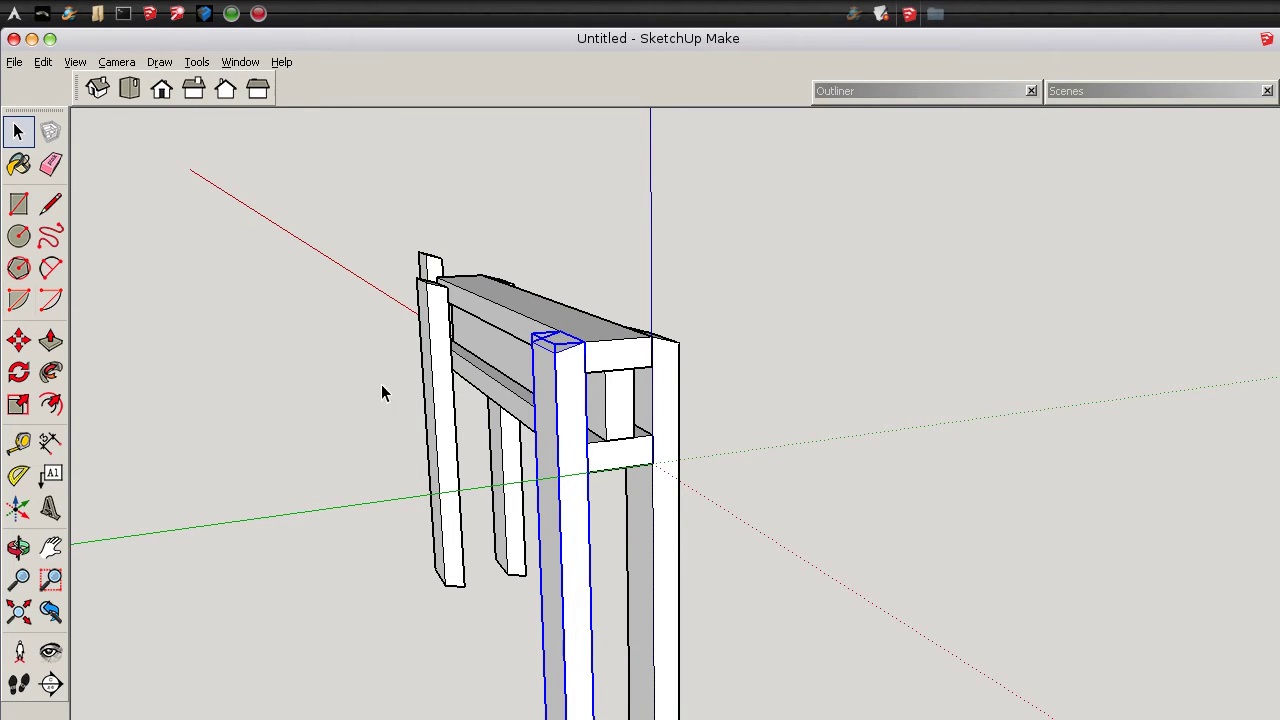
left_click(390, 413)
right_click(438, 404)
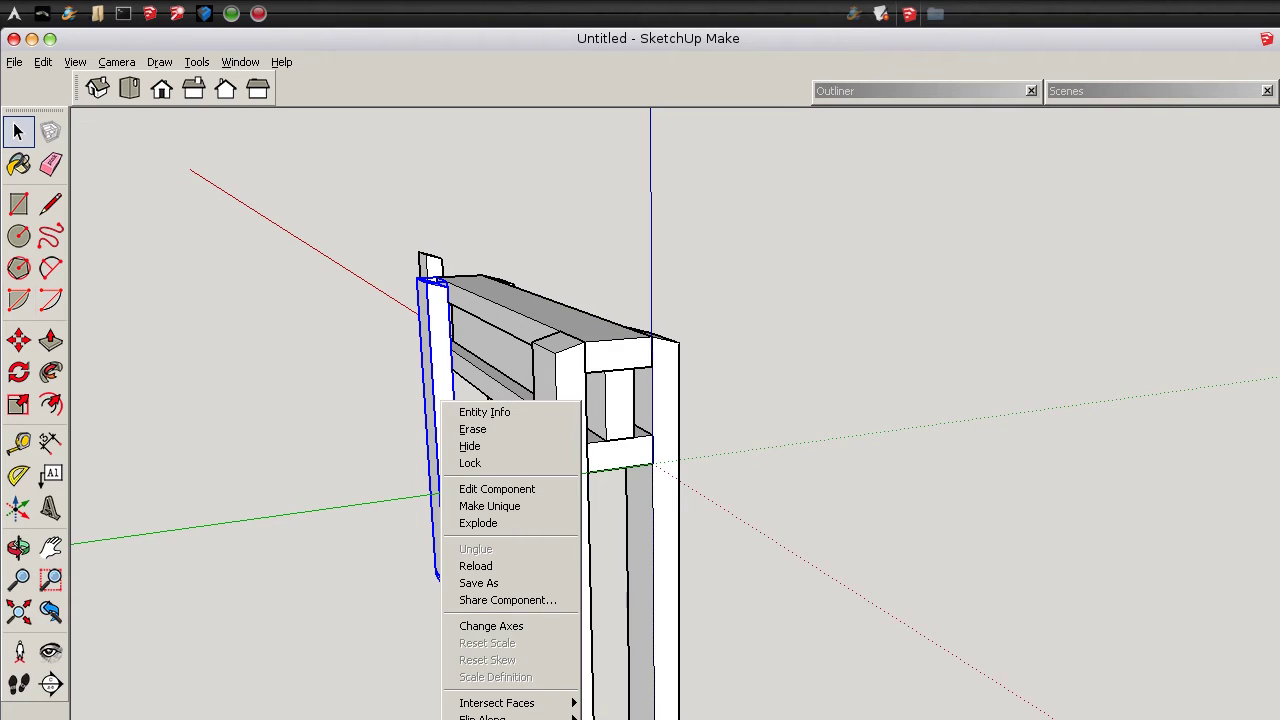
mouse_move(500, 716)
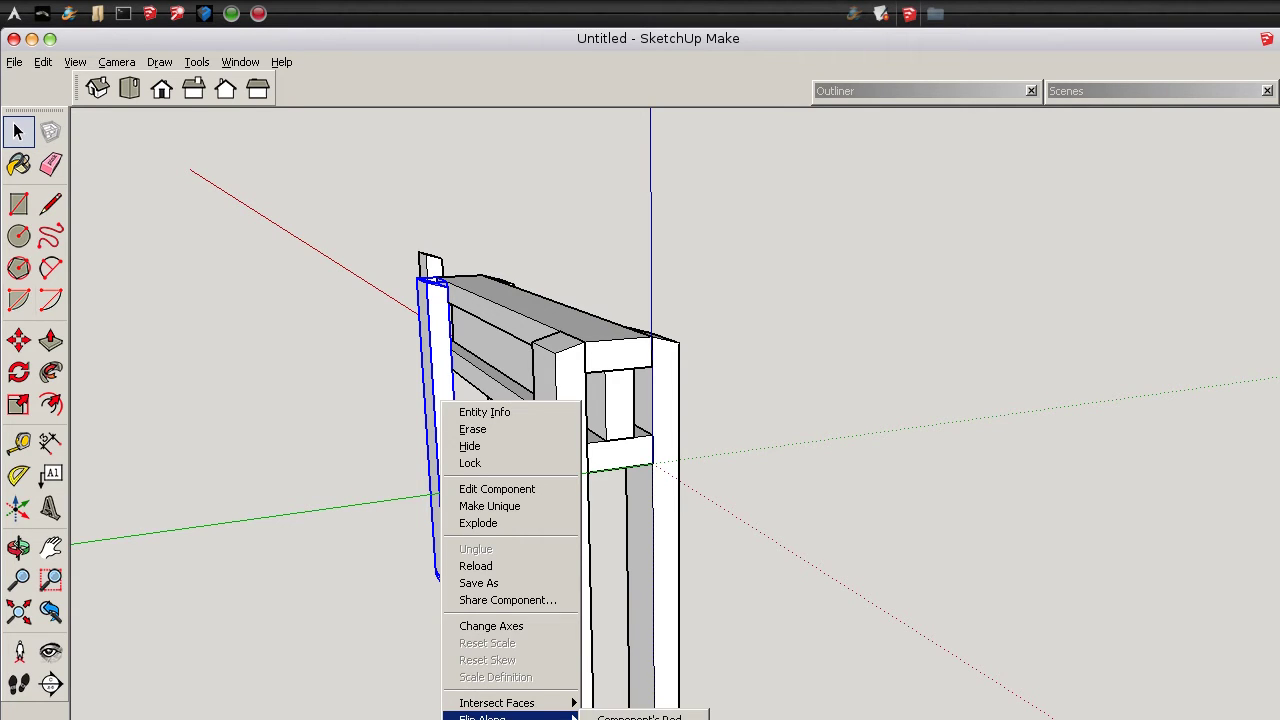
left_click(374, 594)
left_click(323, 517)
middle_click_drag(323, 517, 209, 604)
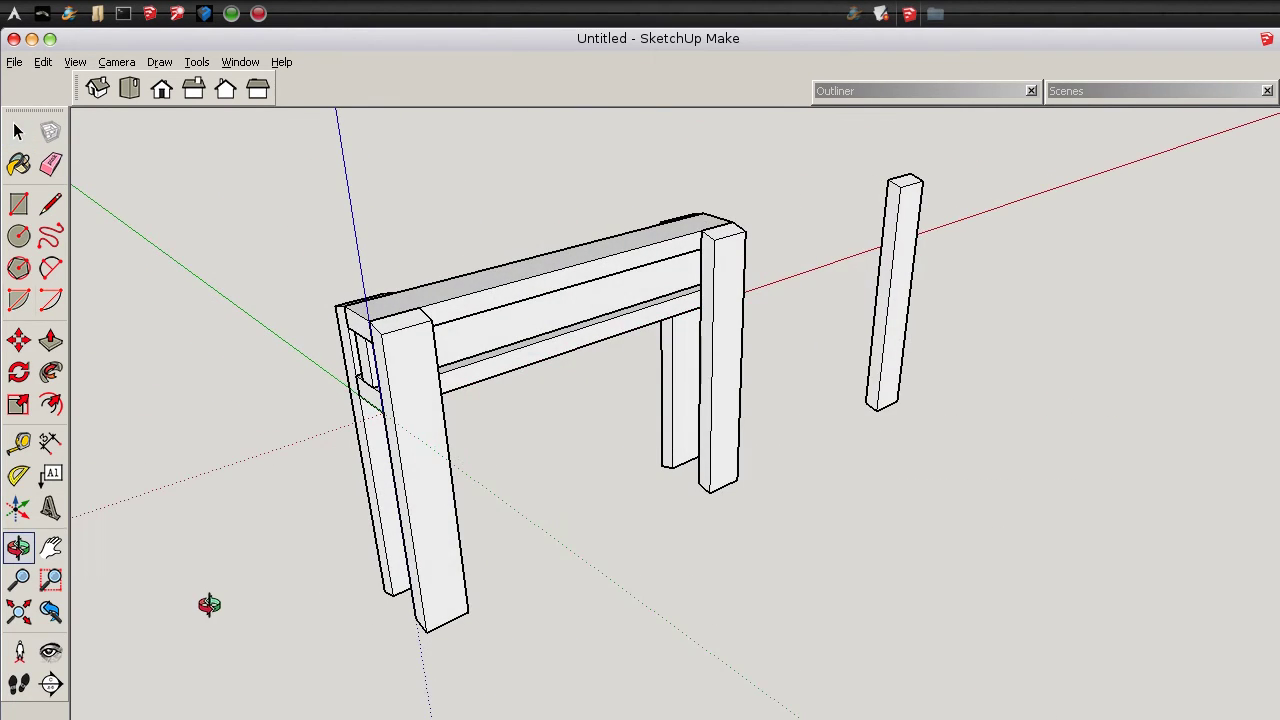
Delete the loose spare post and recenter the view on the sawhorse frame
left_click(891, 355)
key("Delete")
middle_click_drag(575, 468, 720, 482)
scroll(580, 482, "up", 3)
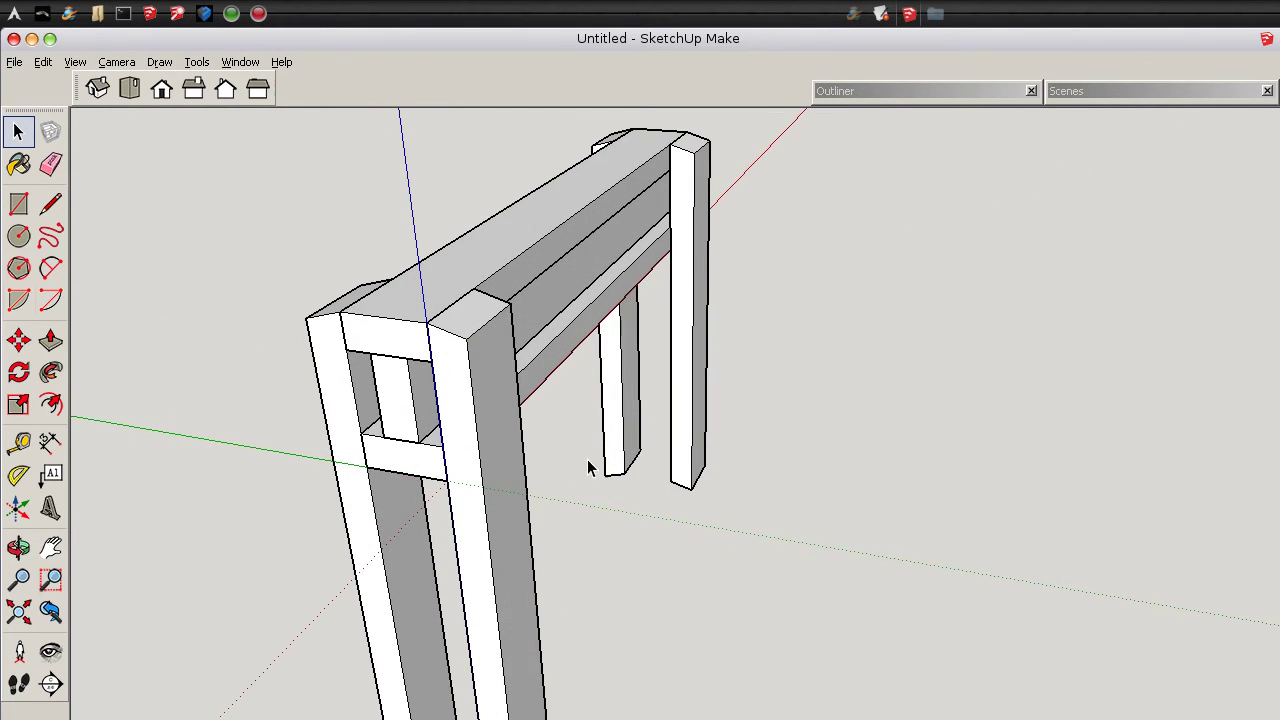
scroll(585, 468, "down", 3)
middle_click_drag(577, 471, 670, 455, "shift")
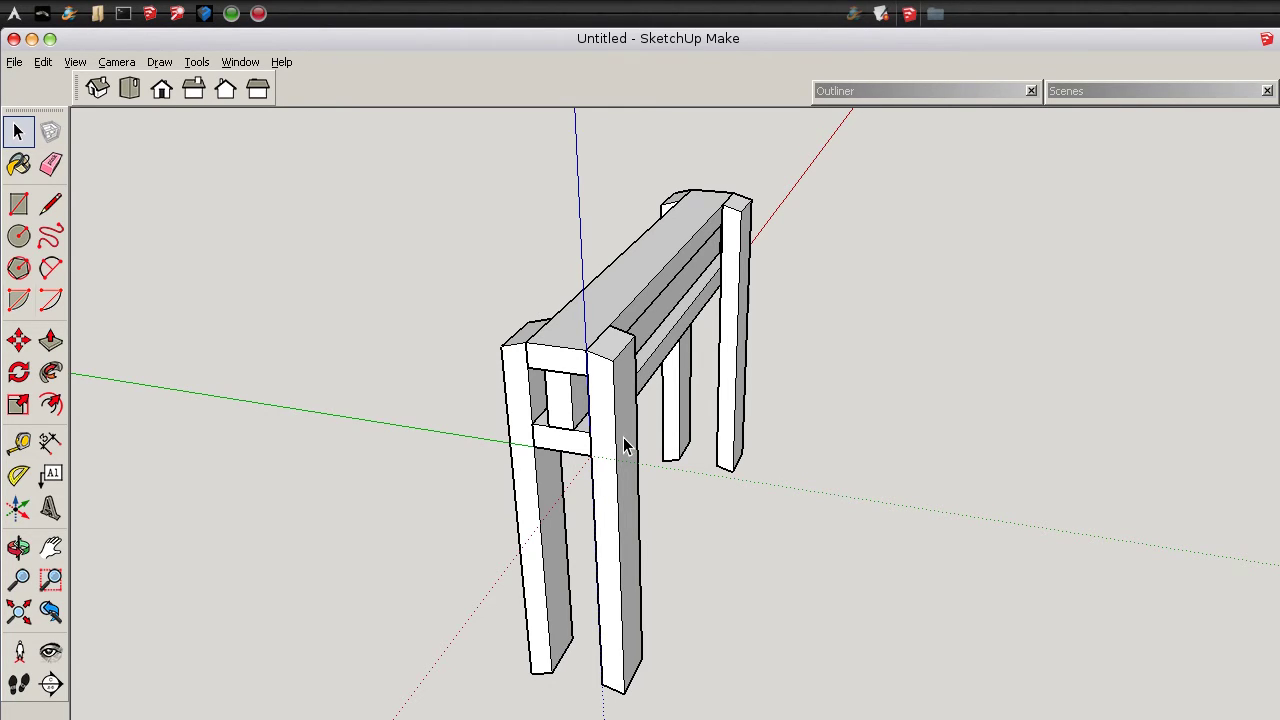
Rotate the front leg outward about its top corner
scroll(640, 428, "up", 5)
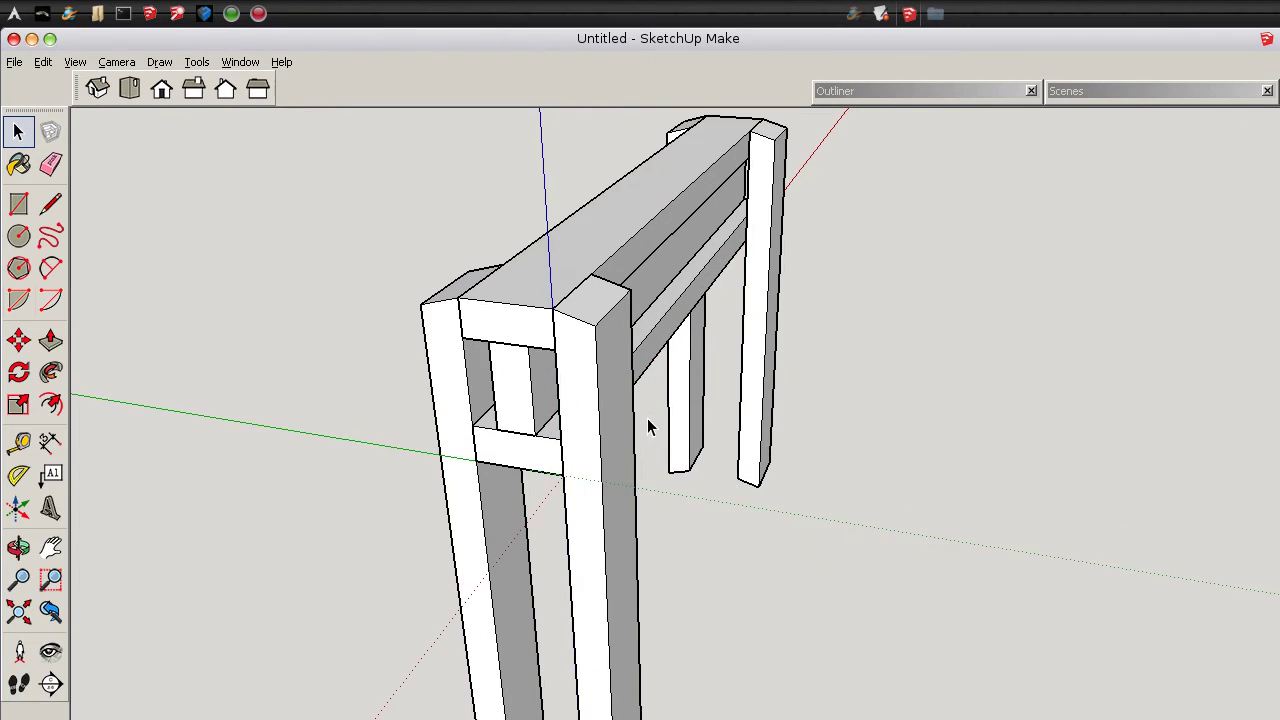
left_click(508, 320)
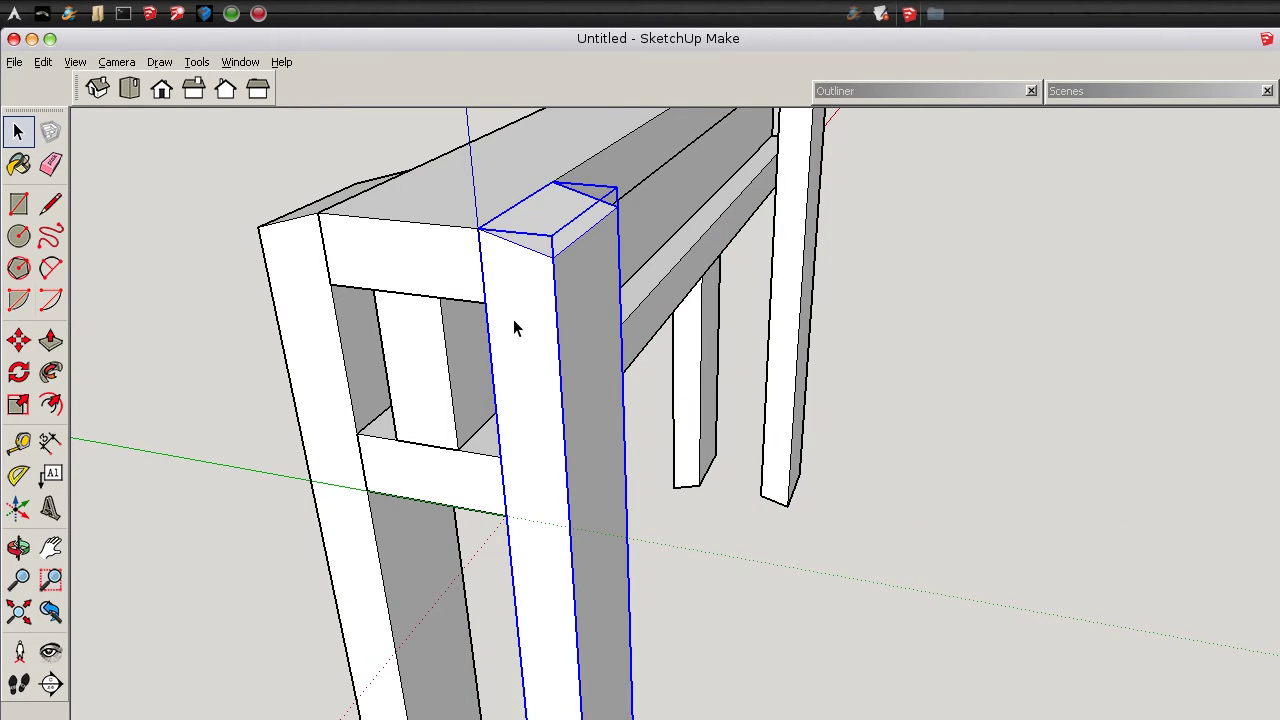
key("q")
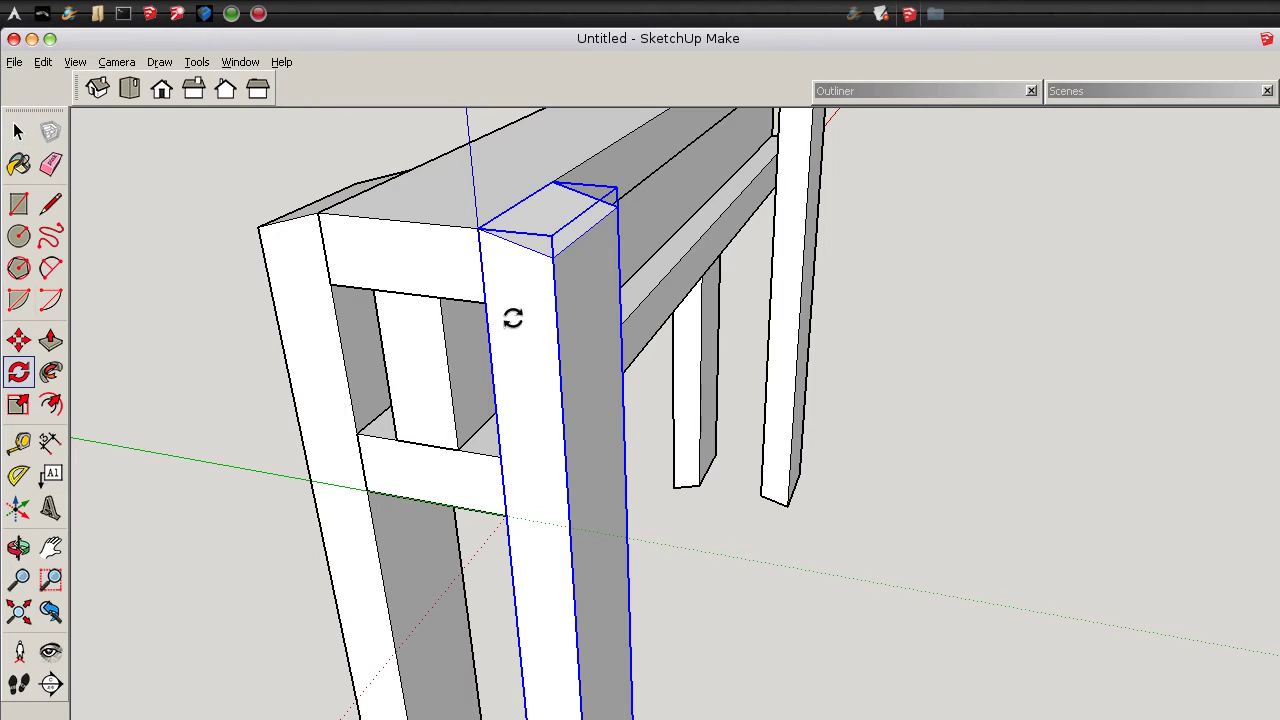
left_click(479, 230)
left_click(500, 457)
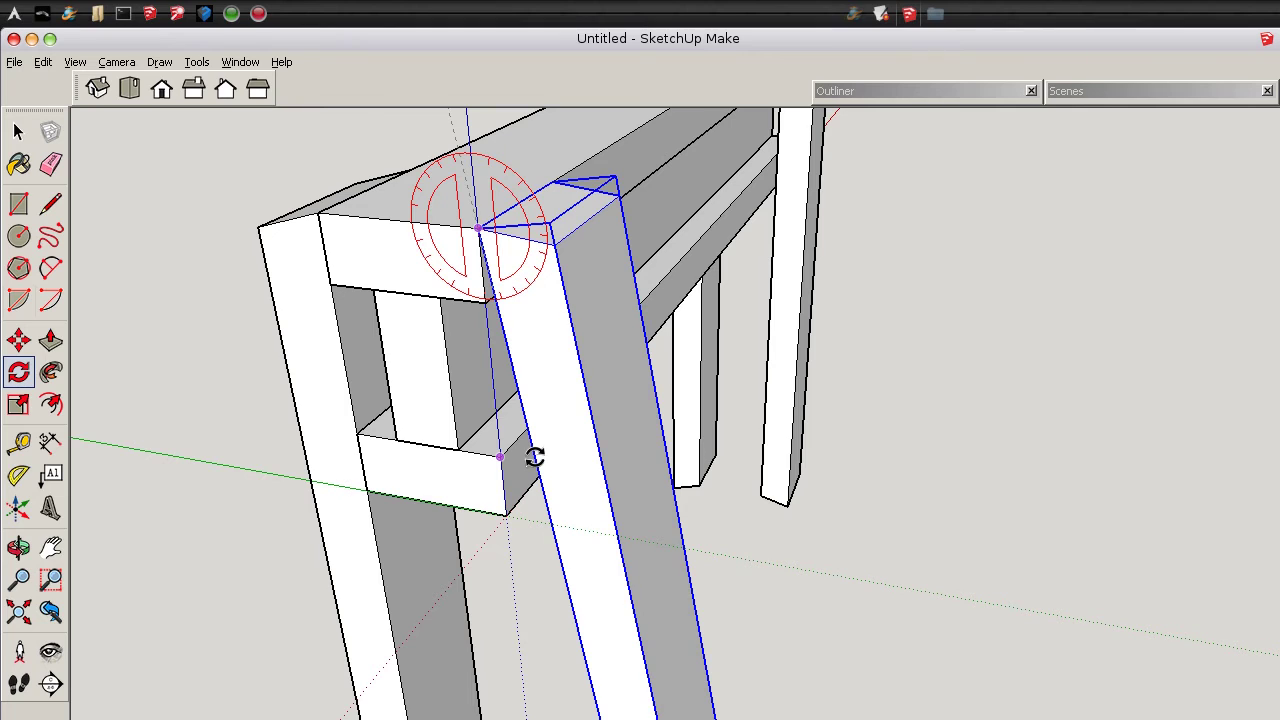
left_click(540, 457)
key("space")
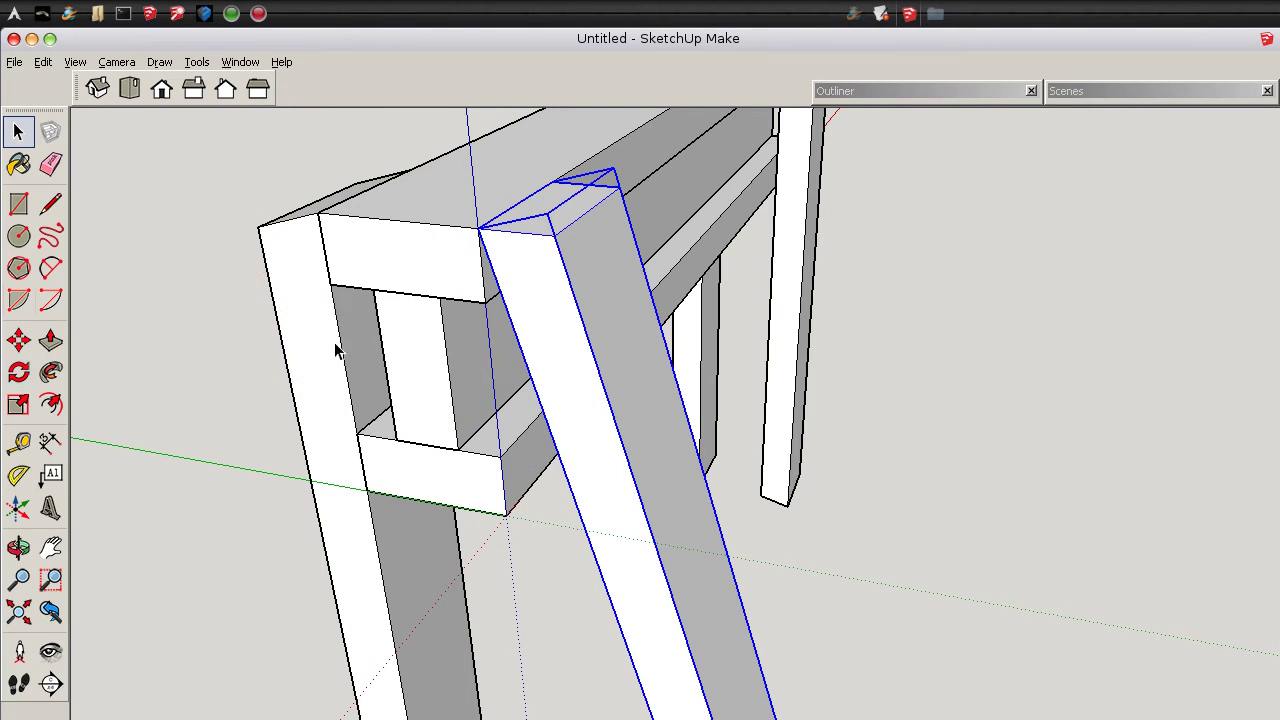
left_click(1013, 431)
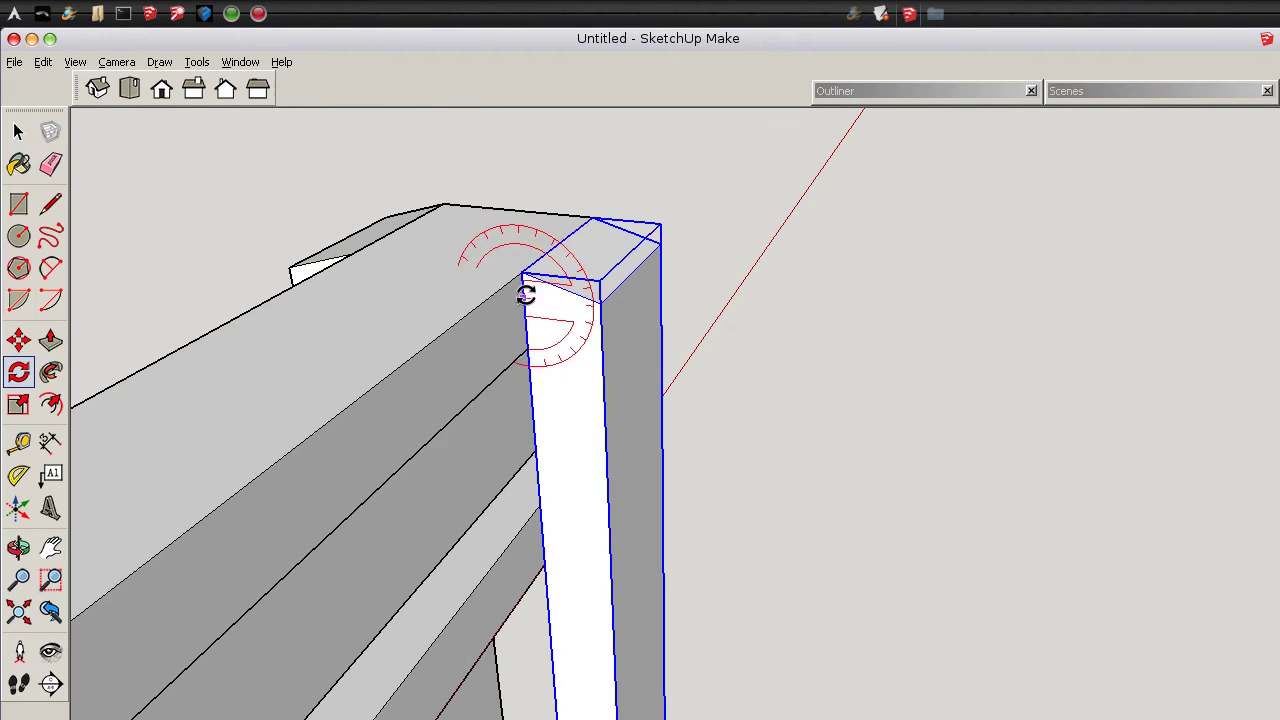
Tilt the second leg at the same end outward about its top corner
left_click(521, 272)
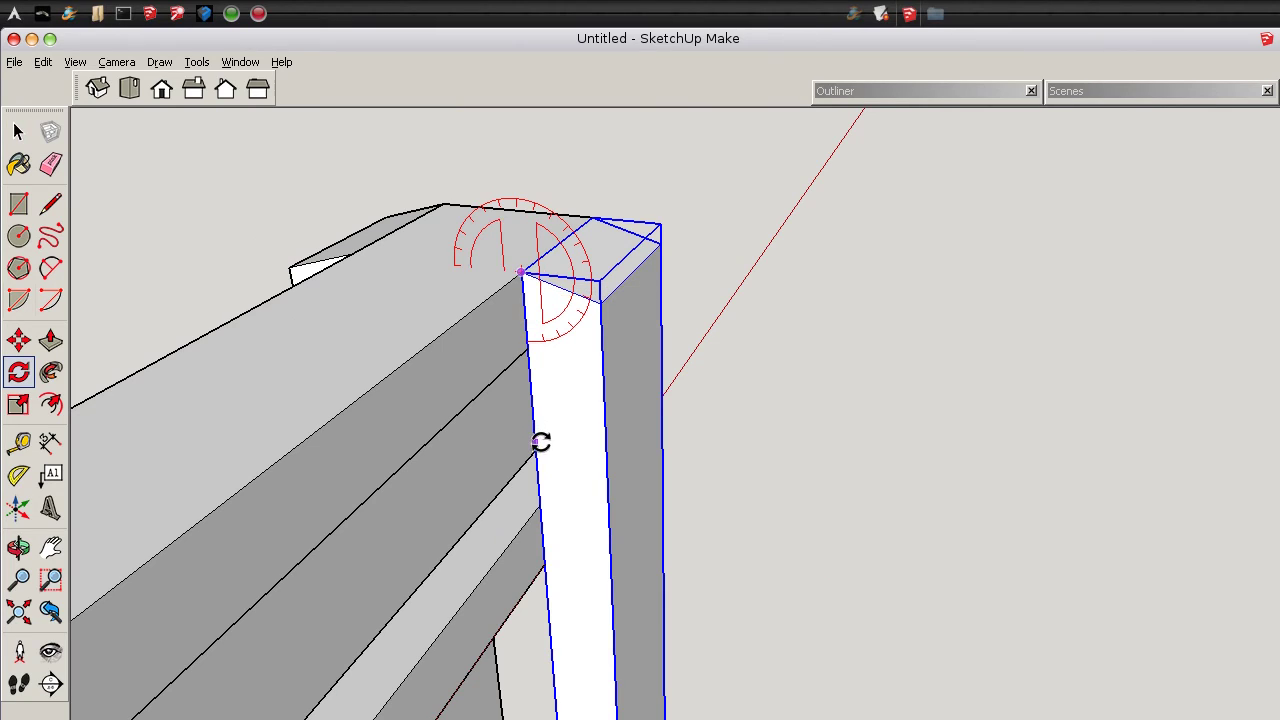
left_click(534, 441)
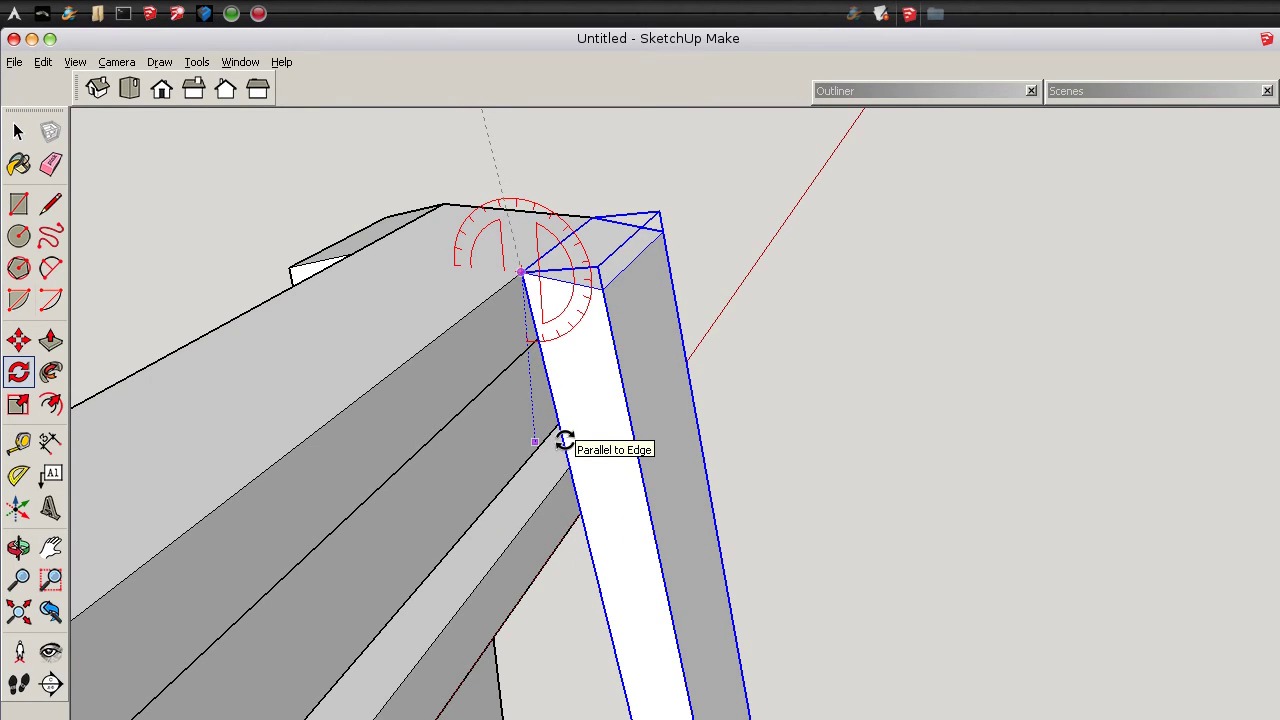
left_click(565, 440)
key("space")
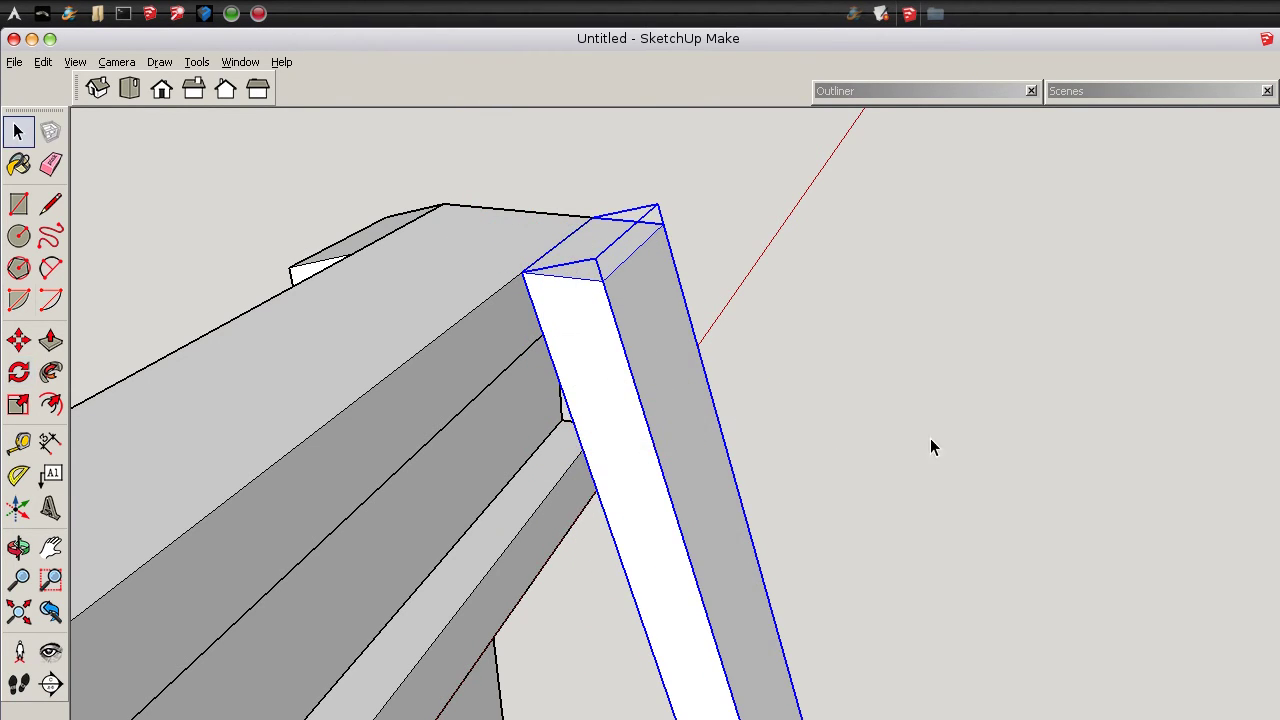
left_click(941, 430)
At the other end, rotate the front leg outward parallel to the end edge
key("o")
middle_click_drag(941, 418, 434, 429)
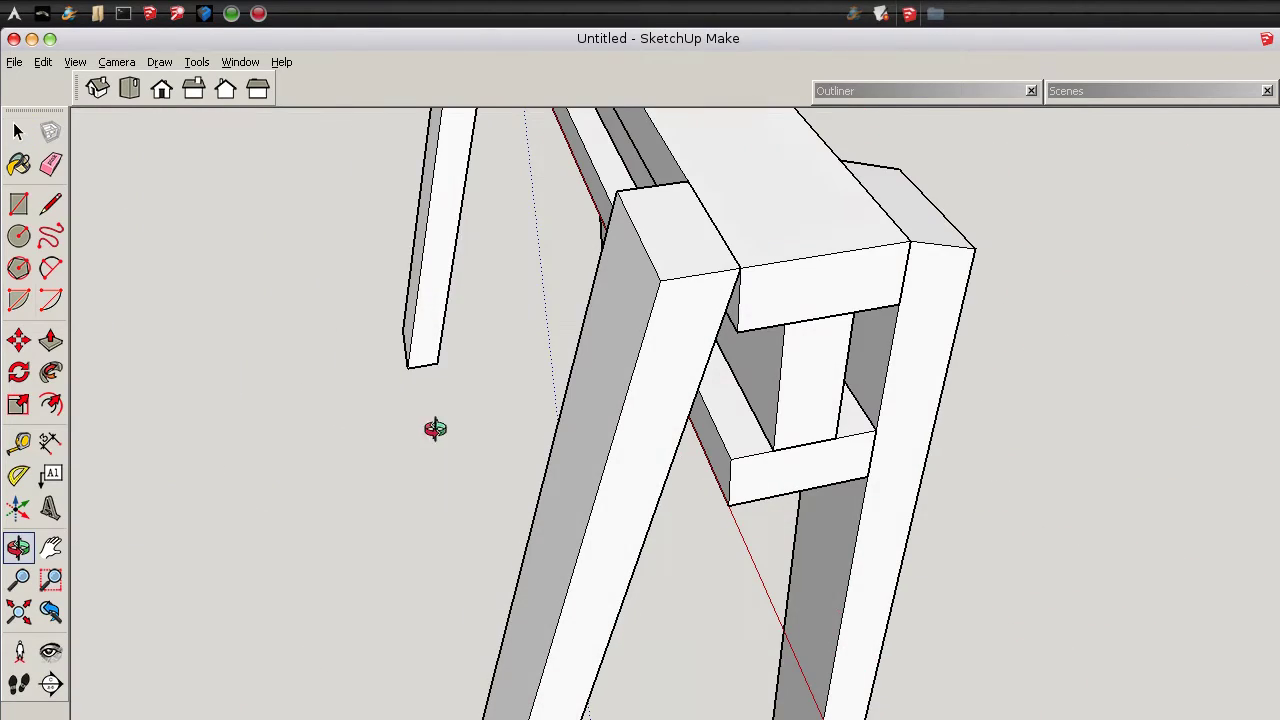
middle_click_drag(991, 417, 922, 422)
left_click(948, 432)
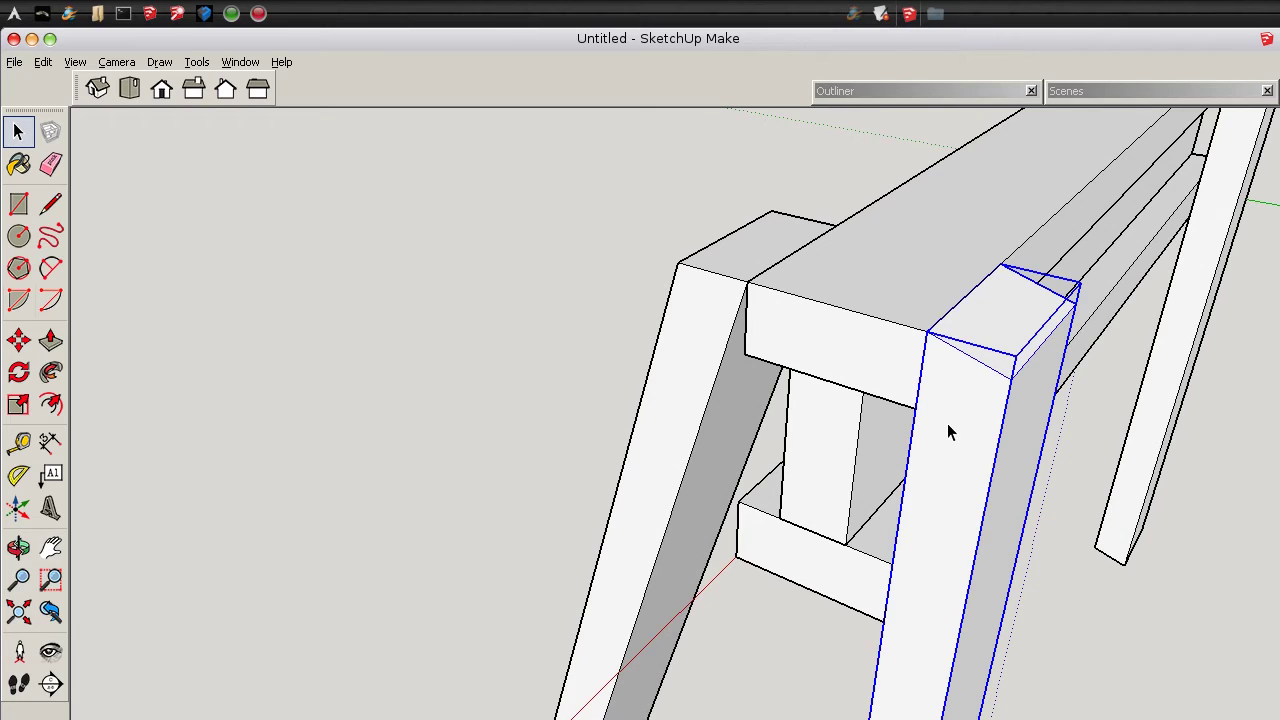
key("q")
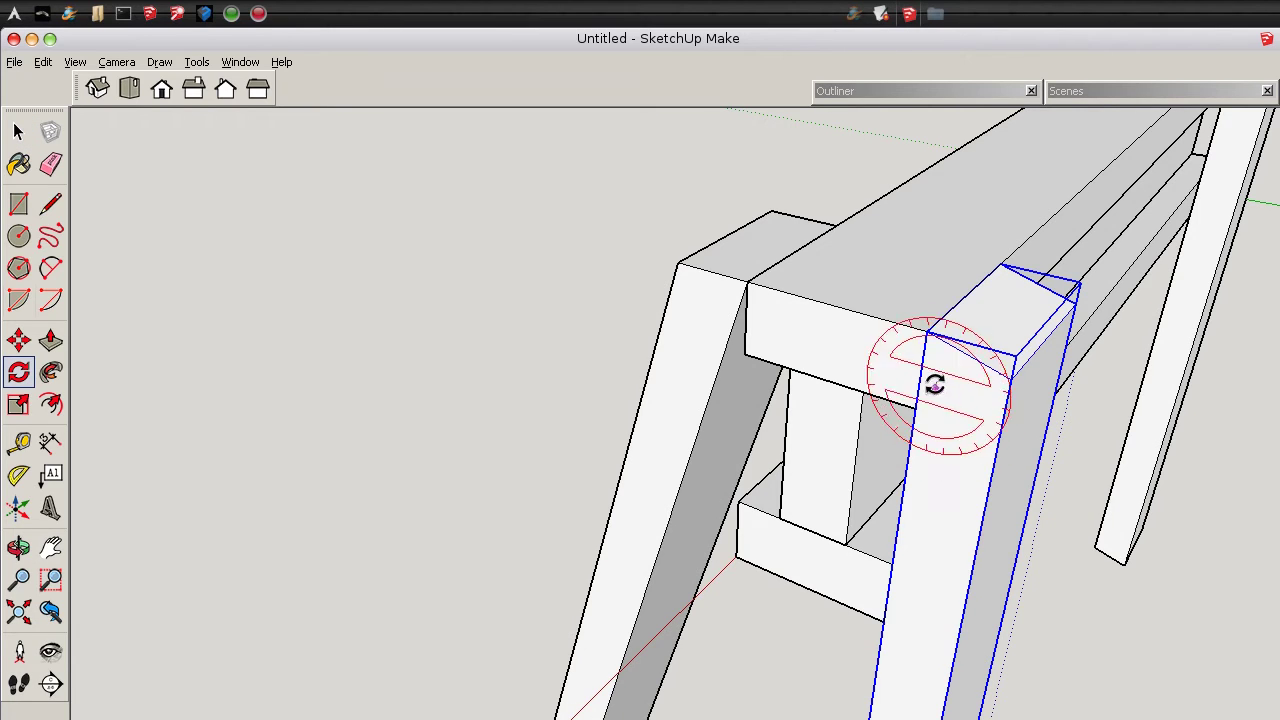
left_click(927, 333)
left_click(900, 505)
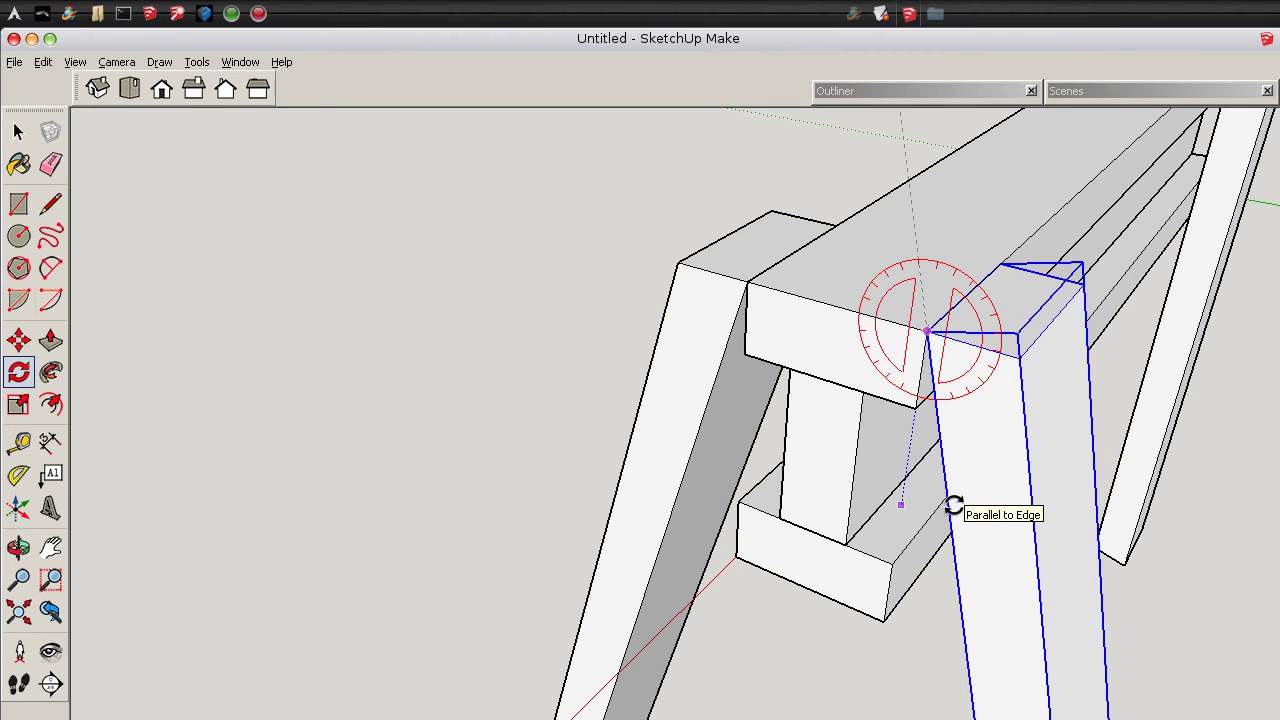
left_click(952, 505)
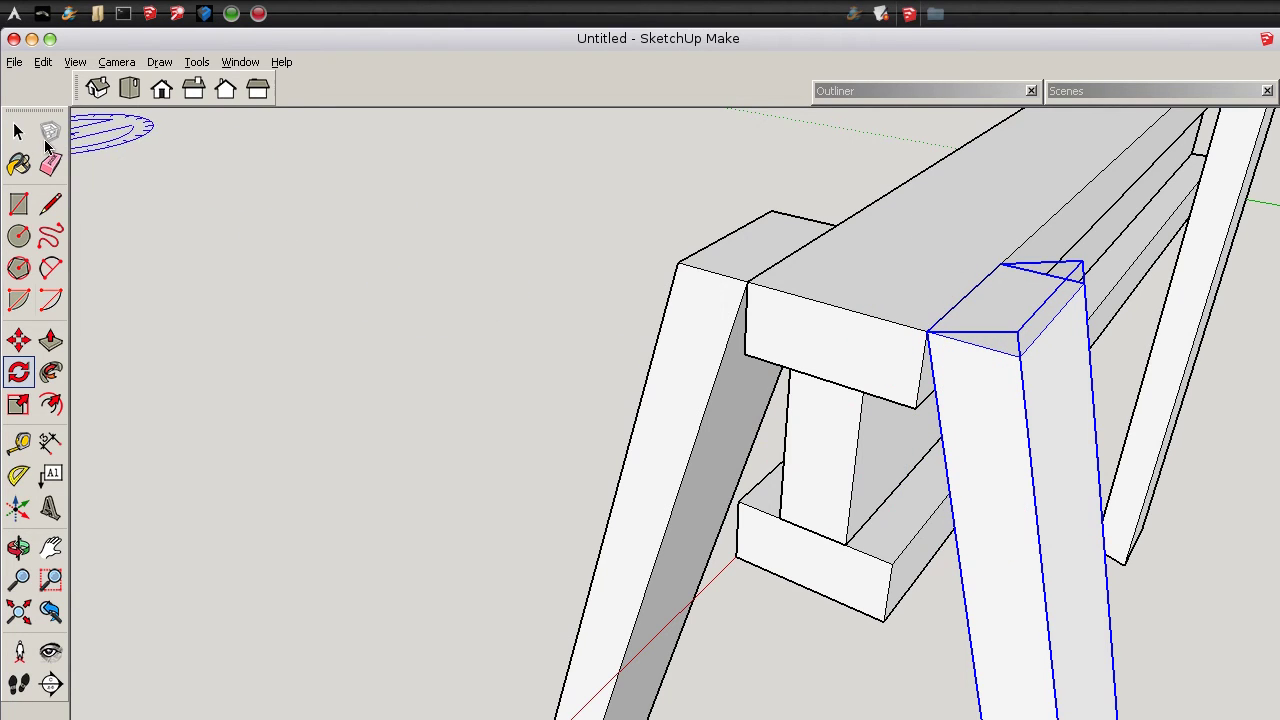
left_click(17, 133)
left_click(560, 380)
Tilt the last leg outward about its top corner to match the others
middle_click_drag(846, 409, 782, 412)
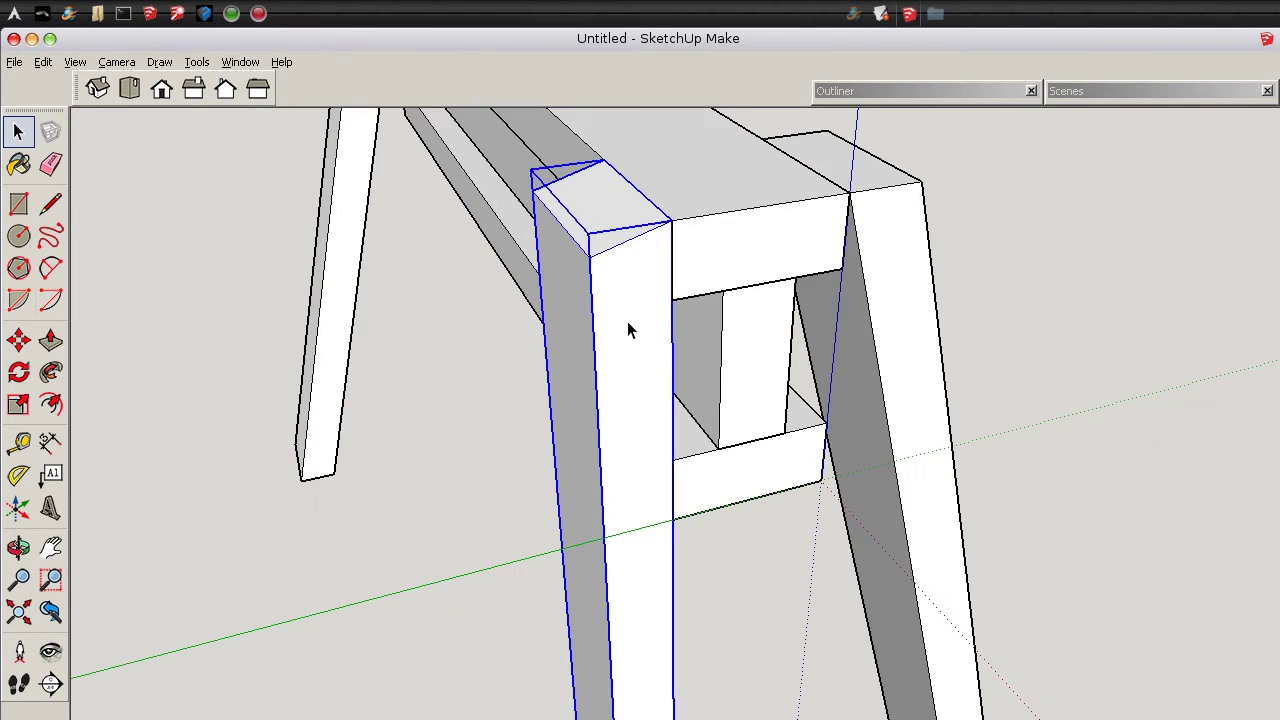
key("q")
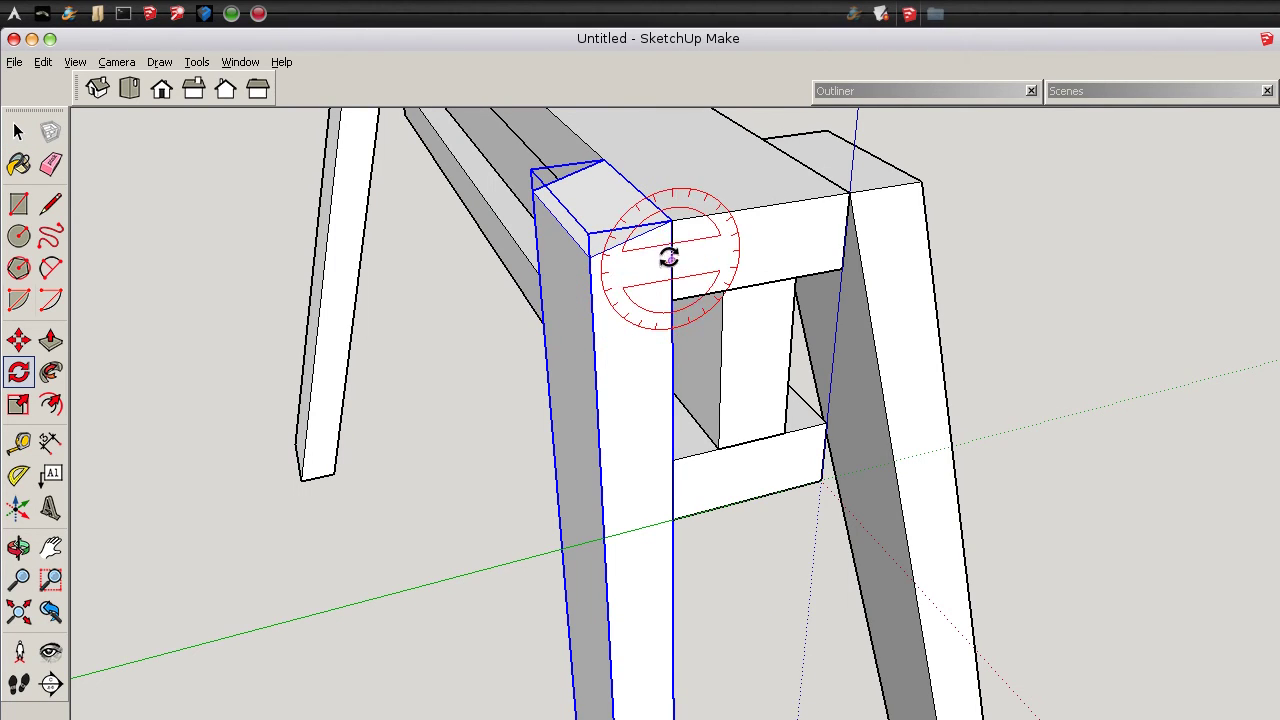
left_click(670, 222)
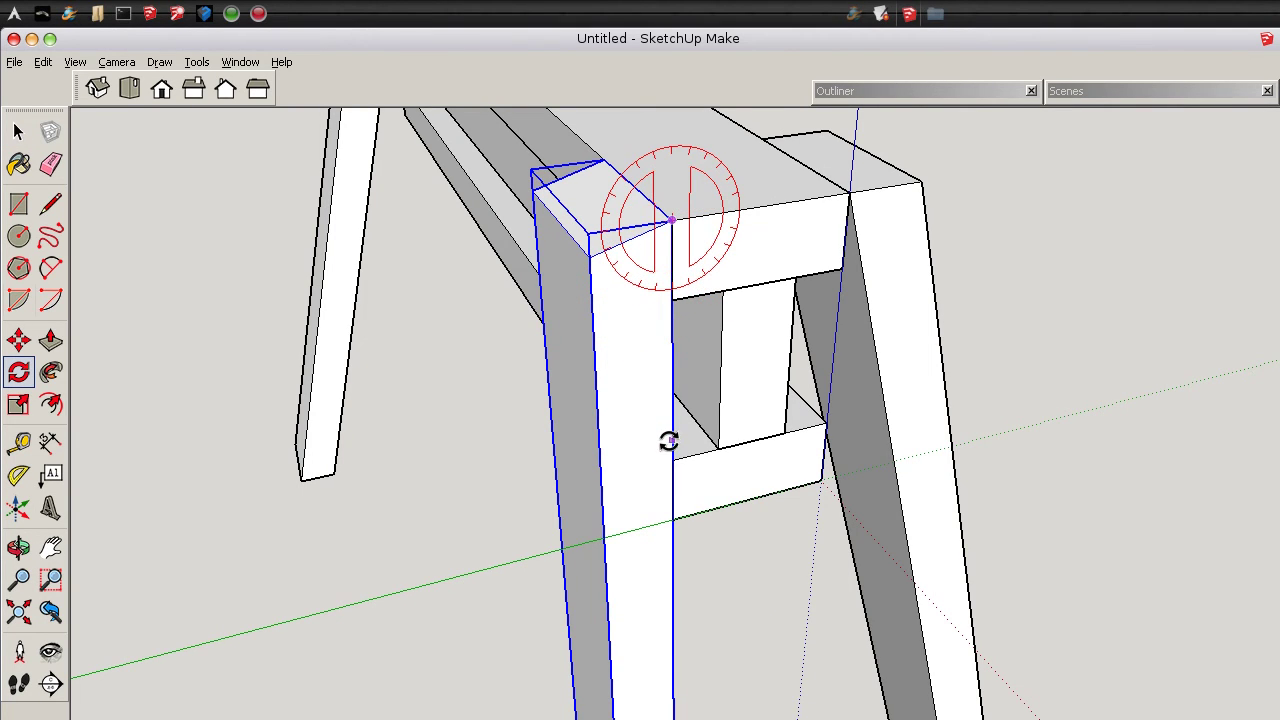
left_click(671, 440)
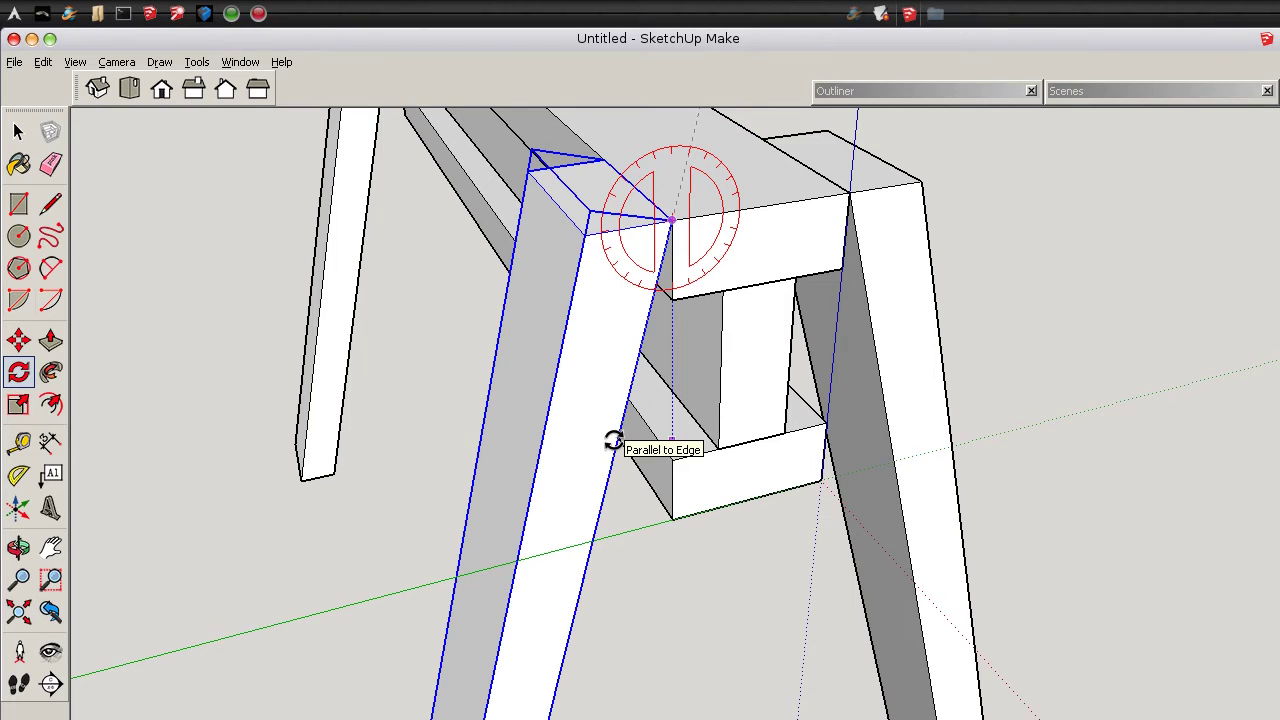
left_click(615, 438)
key("space")
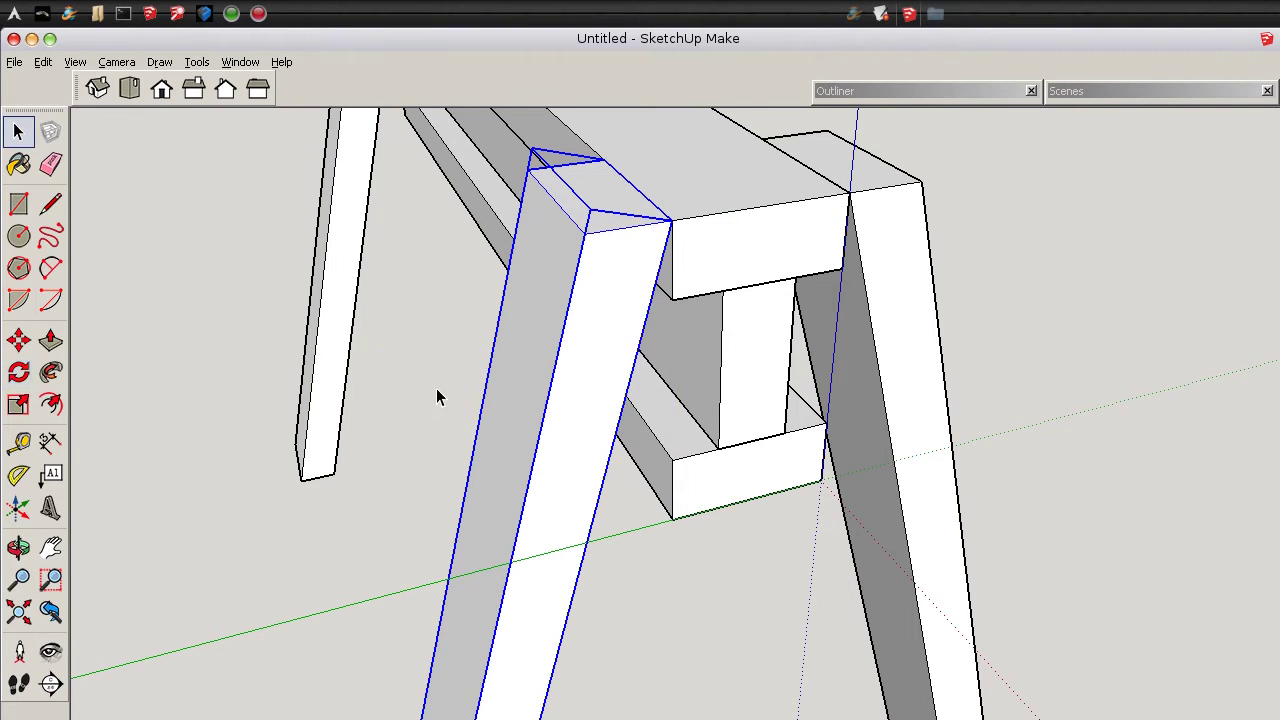
left_click(413, 408)
Move the splayed leg so its top corner snaps onto the end block's lower corner
middle_click_drag(750, 410, 516, 398)
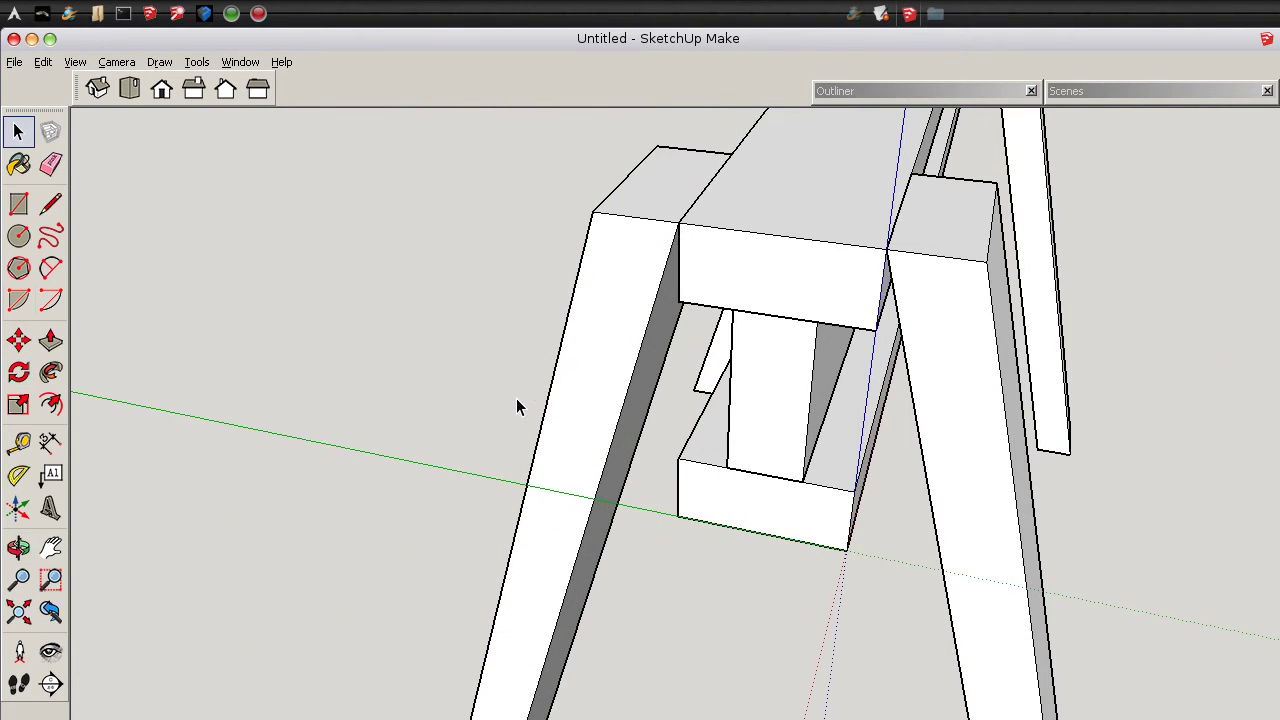
middle_click_drag(796, 344, 566, 351)
scroll(594, 343, "down", 4)
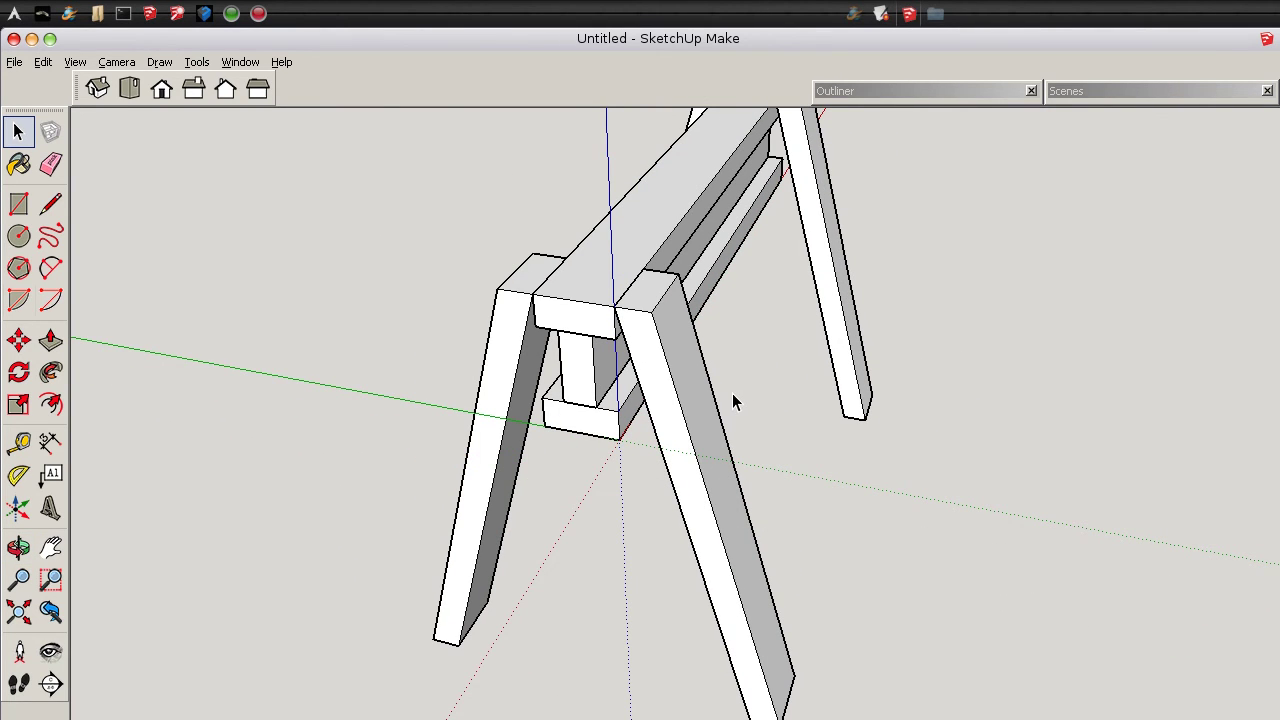
middle_click_drag(732, 395, 723, 453)
scroll(735, 435, "up", 3)
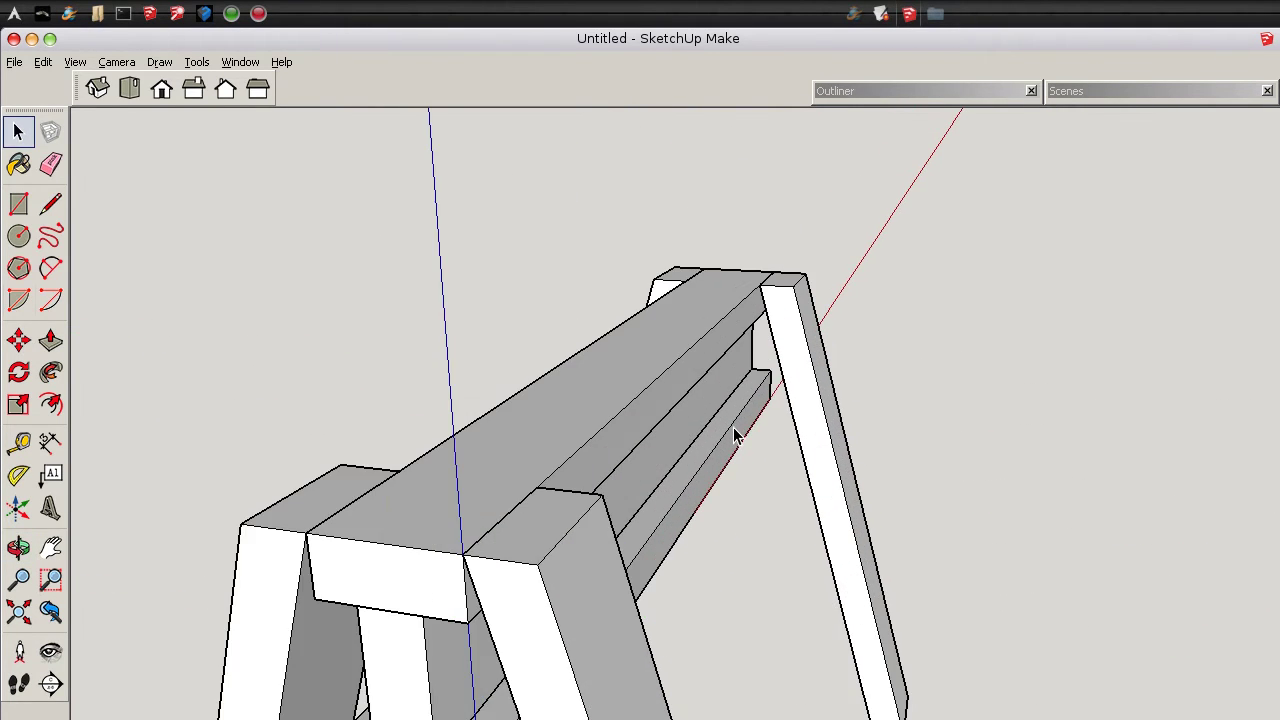
scroll(700, 480, "up", 3)
middle_click_drag(631, 563, 729, 371)
scroll(740, 322, "down", 3)
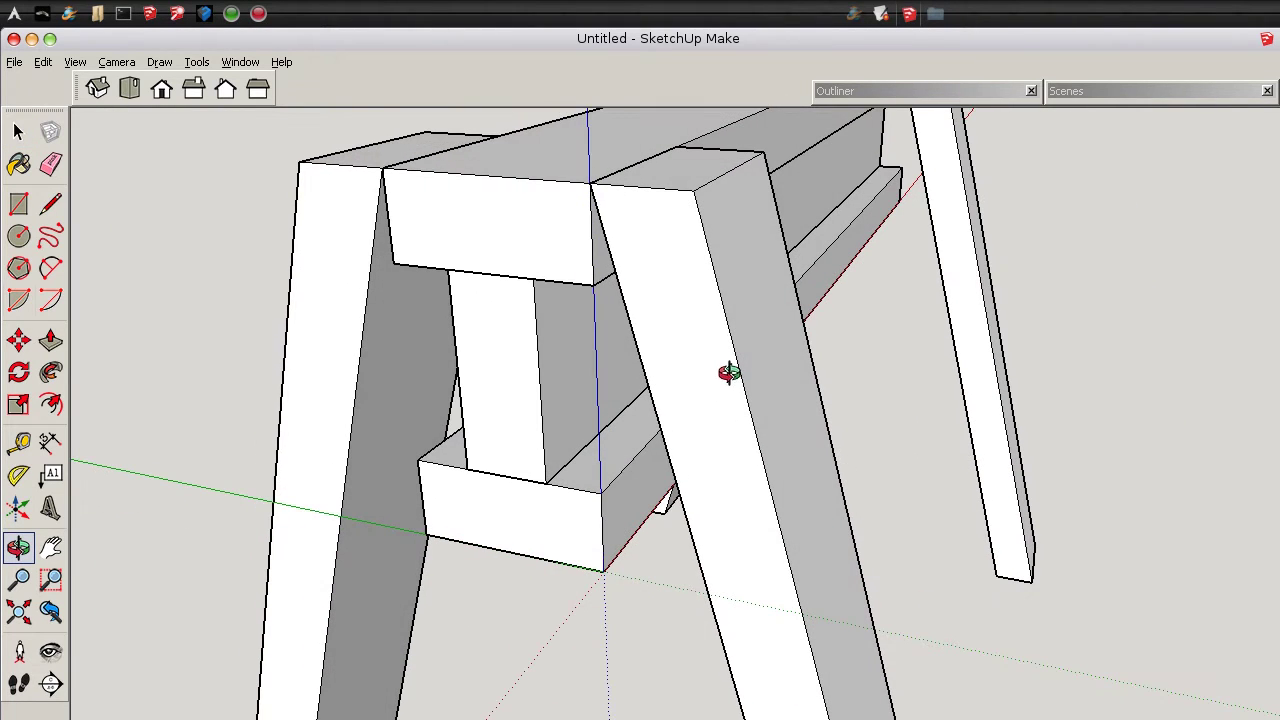
left_click(622, 236)
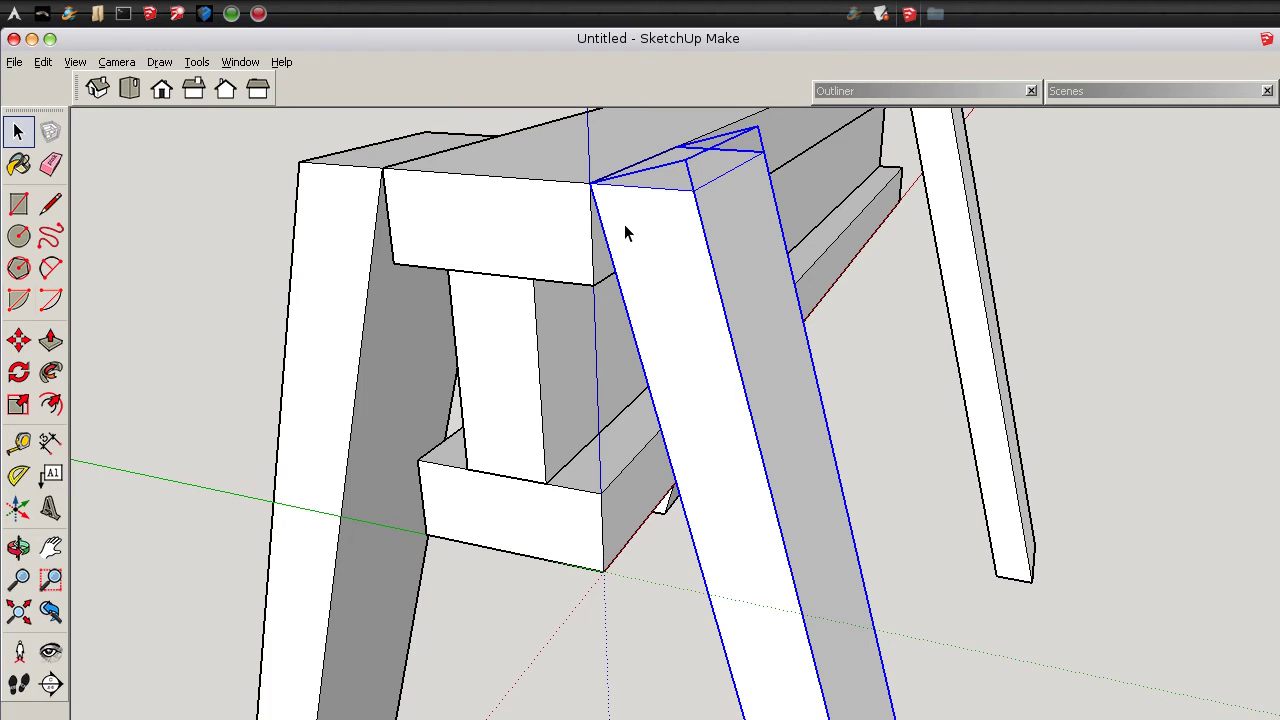
key("m")
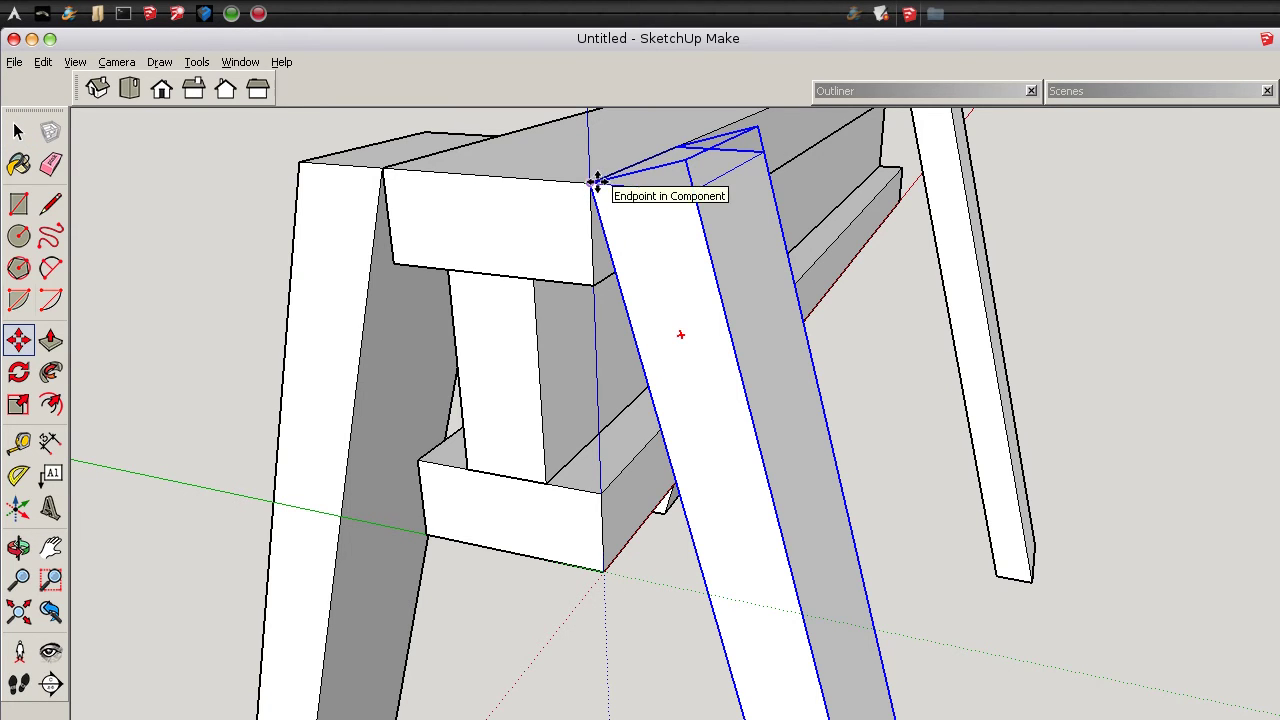
left_click(597, 183)
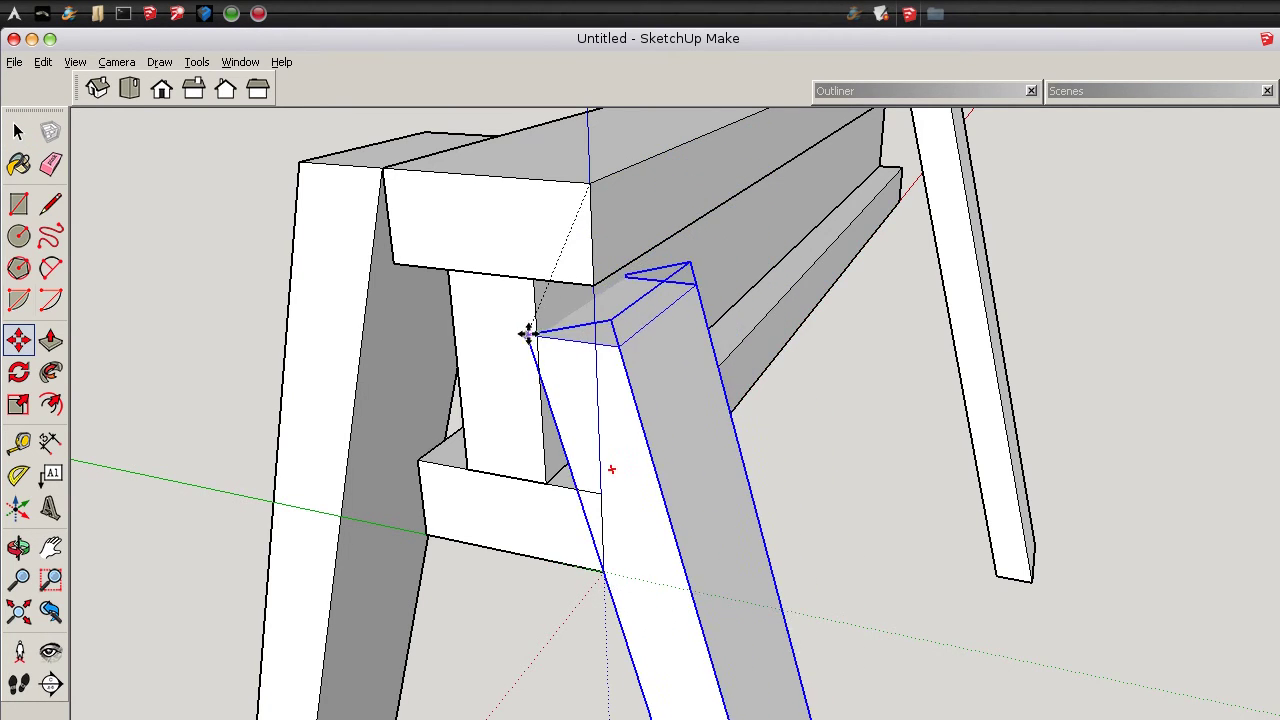
scroll(525, 322, "up", 2)
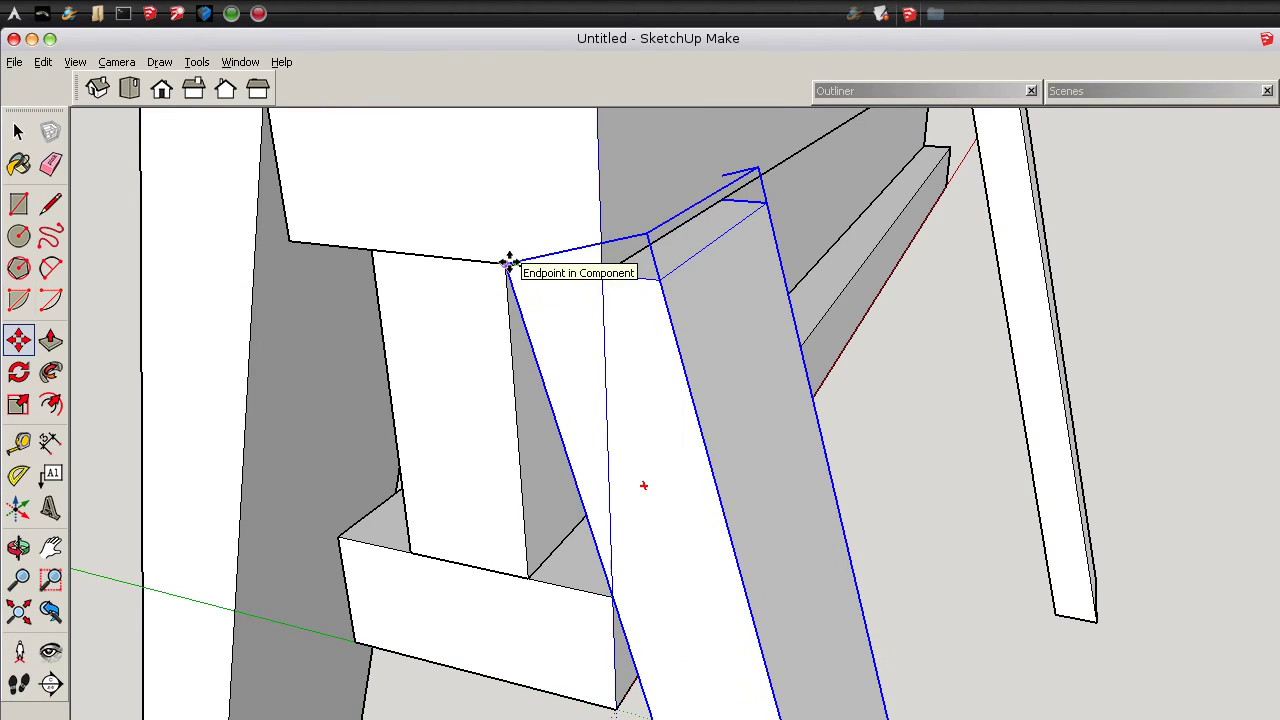
left_click(509, 263)
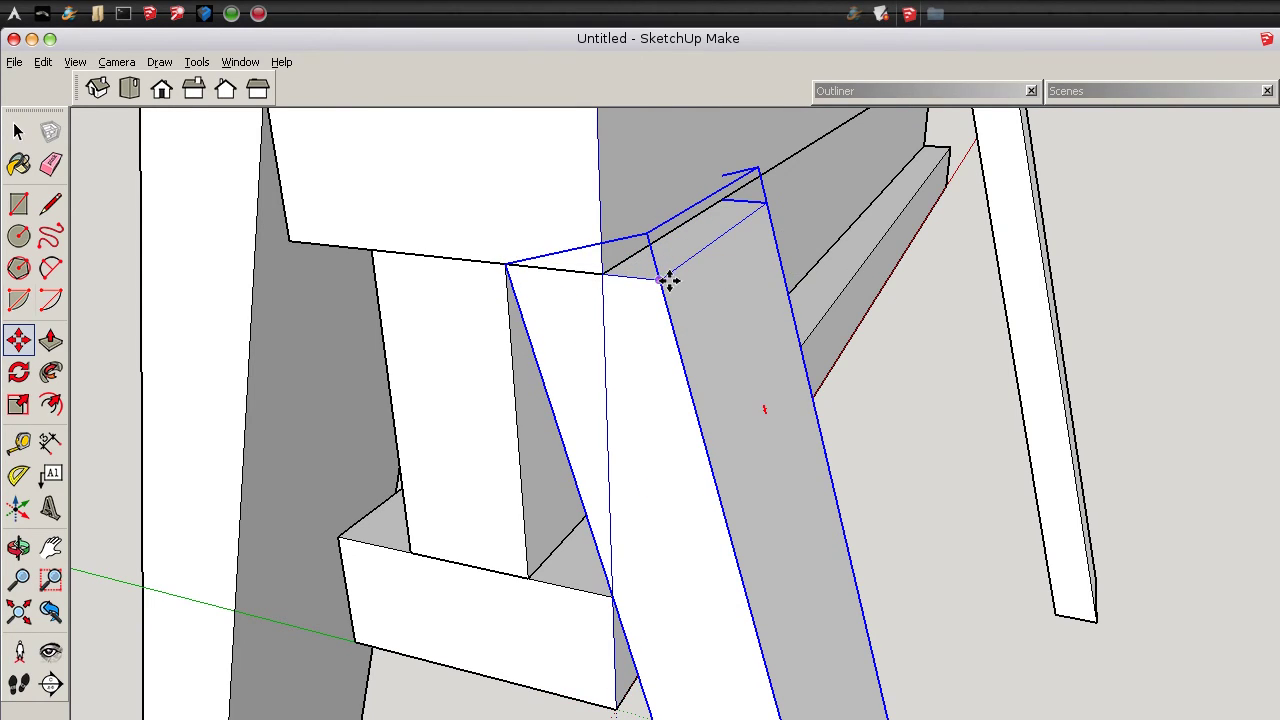
middle_click_drag(660, 577, 837, 480)
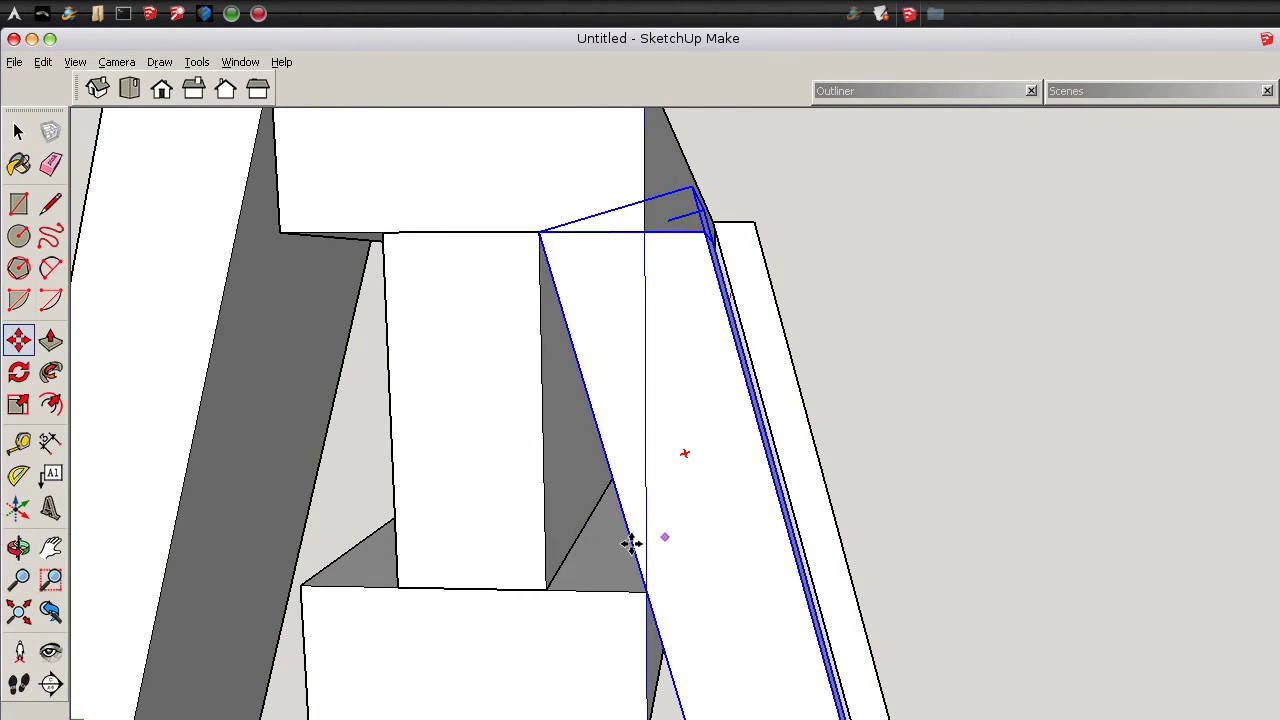
Move the front leg so its top corner snaps to the endpoint under the top board
key("space")
left_click(1039, 364)
middle_click_drag(1039, 364, 734, 443)
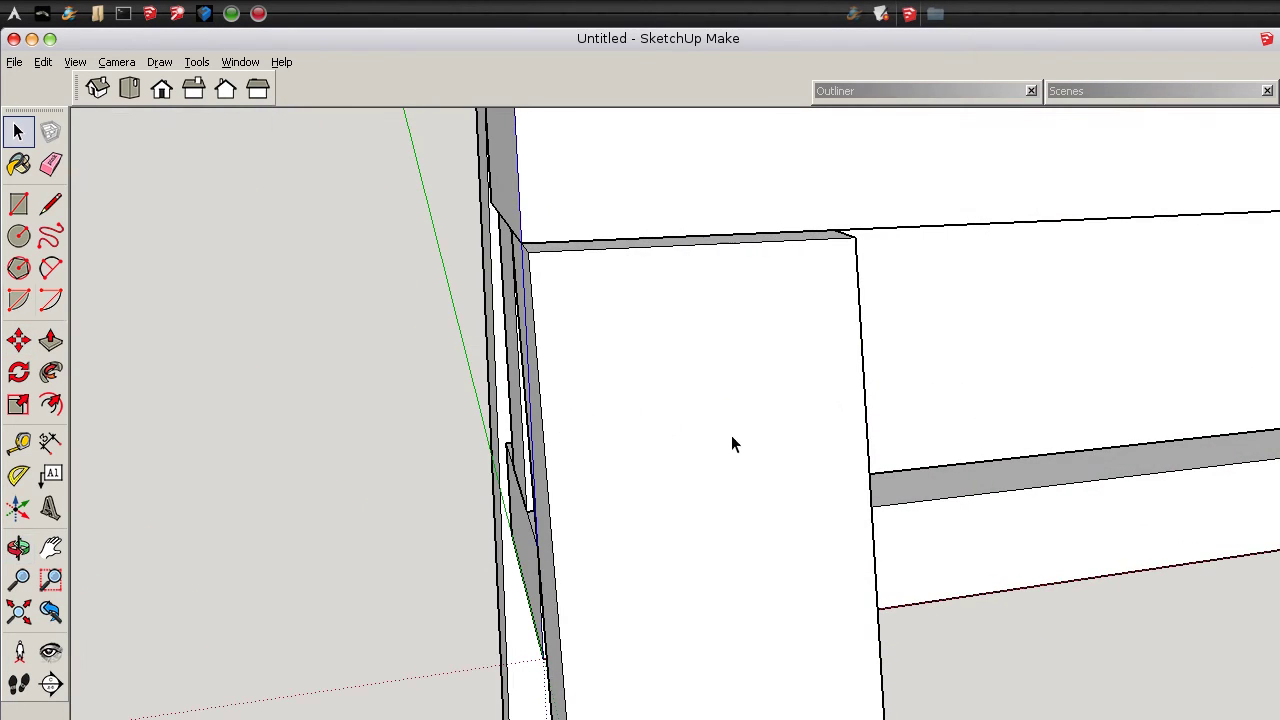
scroll(868, 440, "down", 2)
scroll(868, 440, "down", 2)
middle_click_drag(1017, 466, 554, 374)
scroll(697, 465, "up", 3)
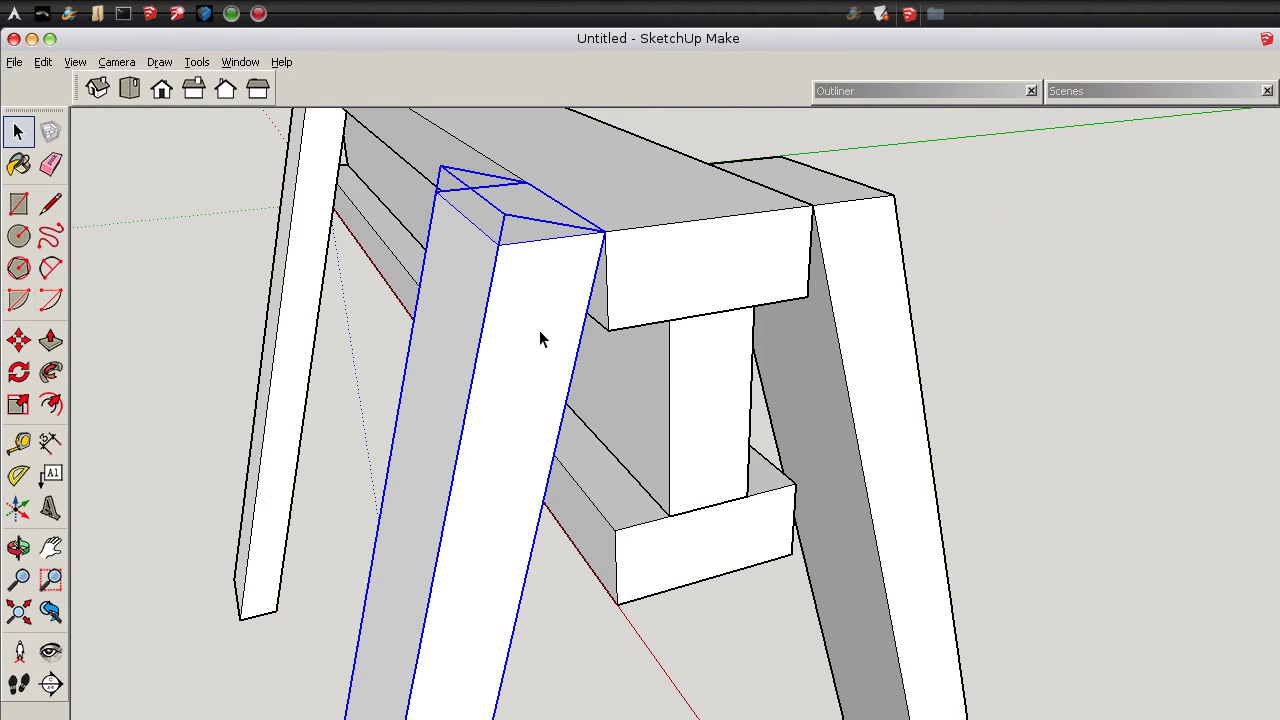
key("m")
left_click(605, 232)
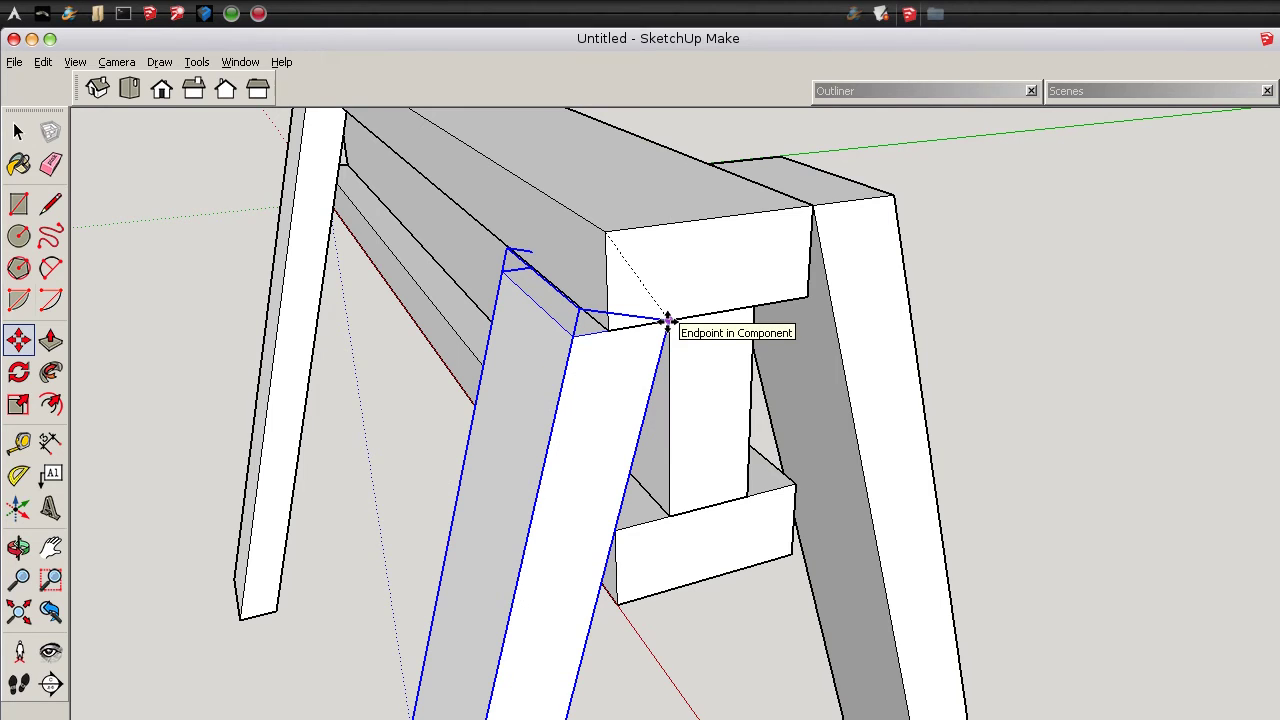
left_click(668, 320)
Snap the right leg's top corner to its endpoint beneath the top board
key("space")
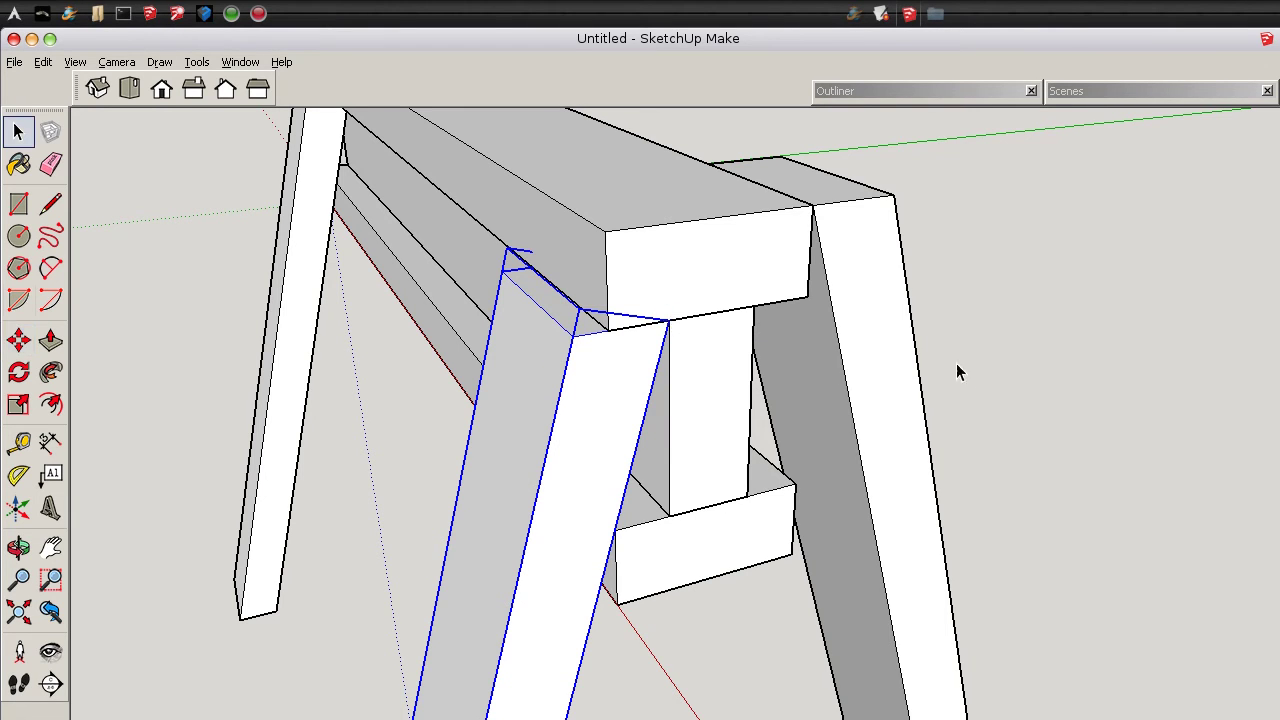
left_click(1011, 372)
middle_click_drag(1011, 372, 747, 376)
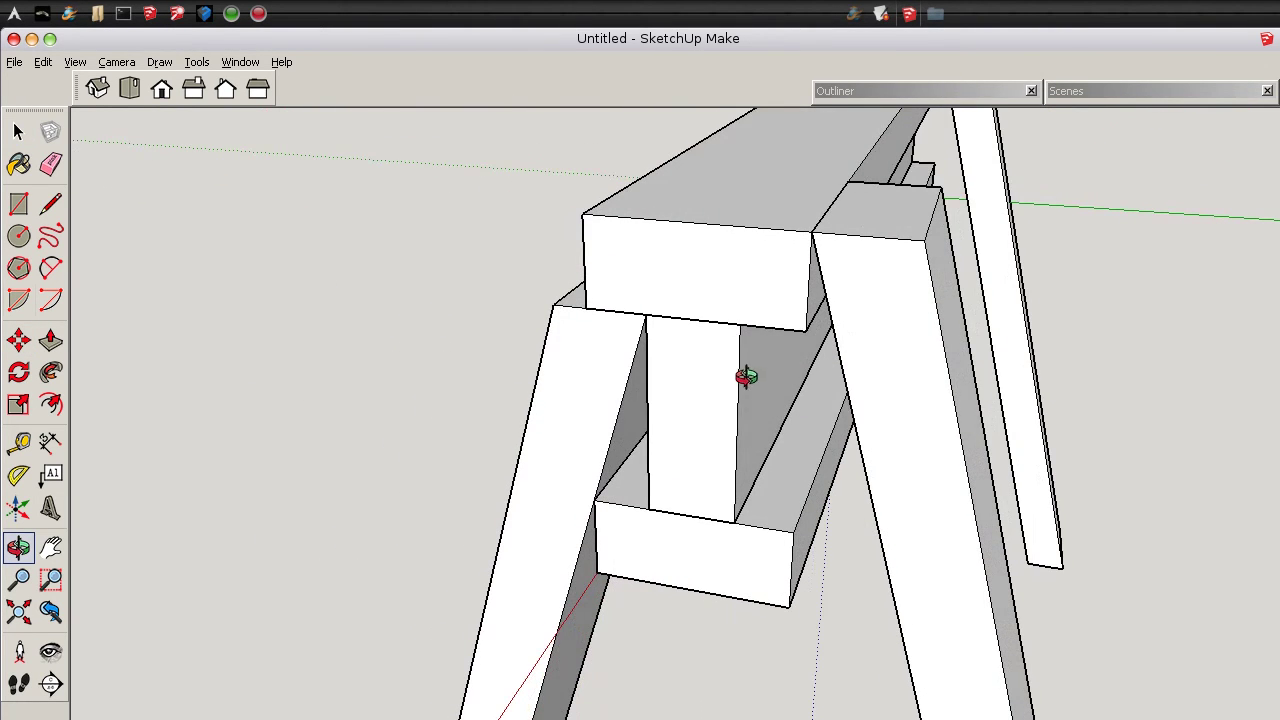
left_click(889, 349)
key("m")
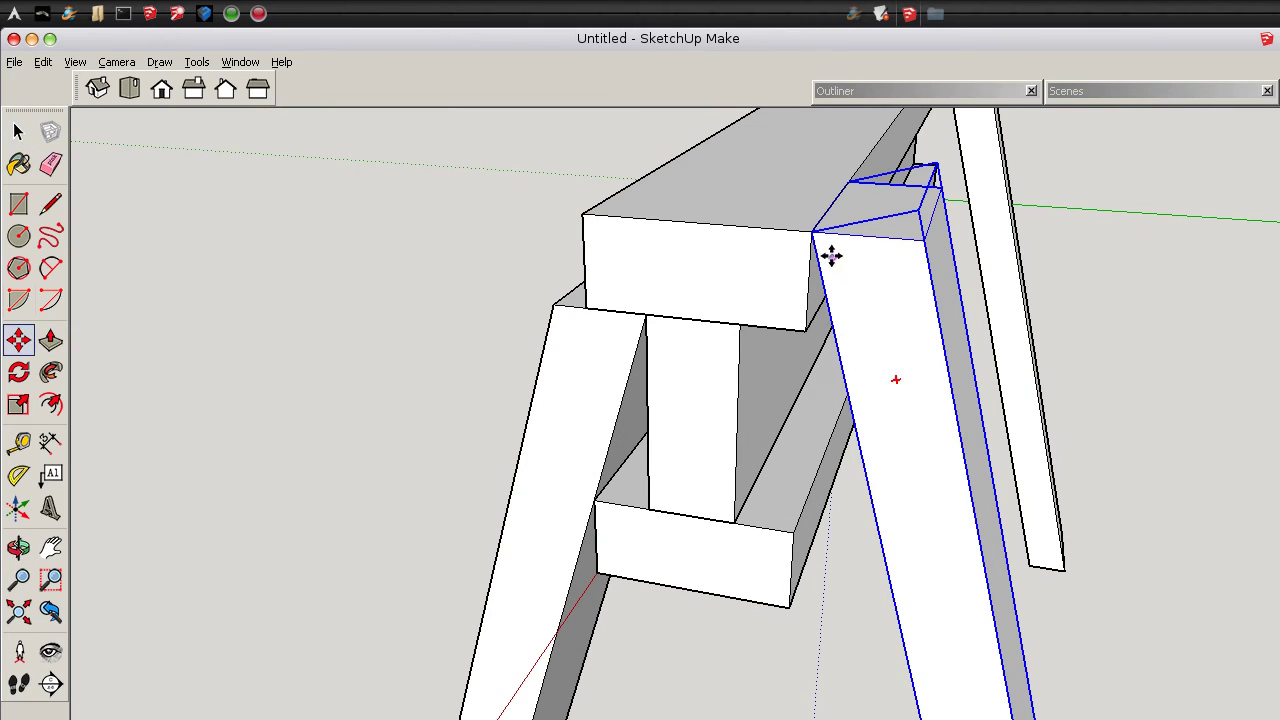
left_click(812, 230)
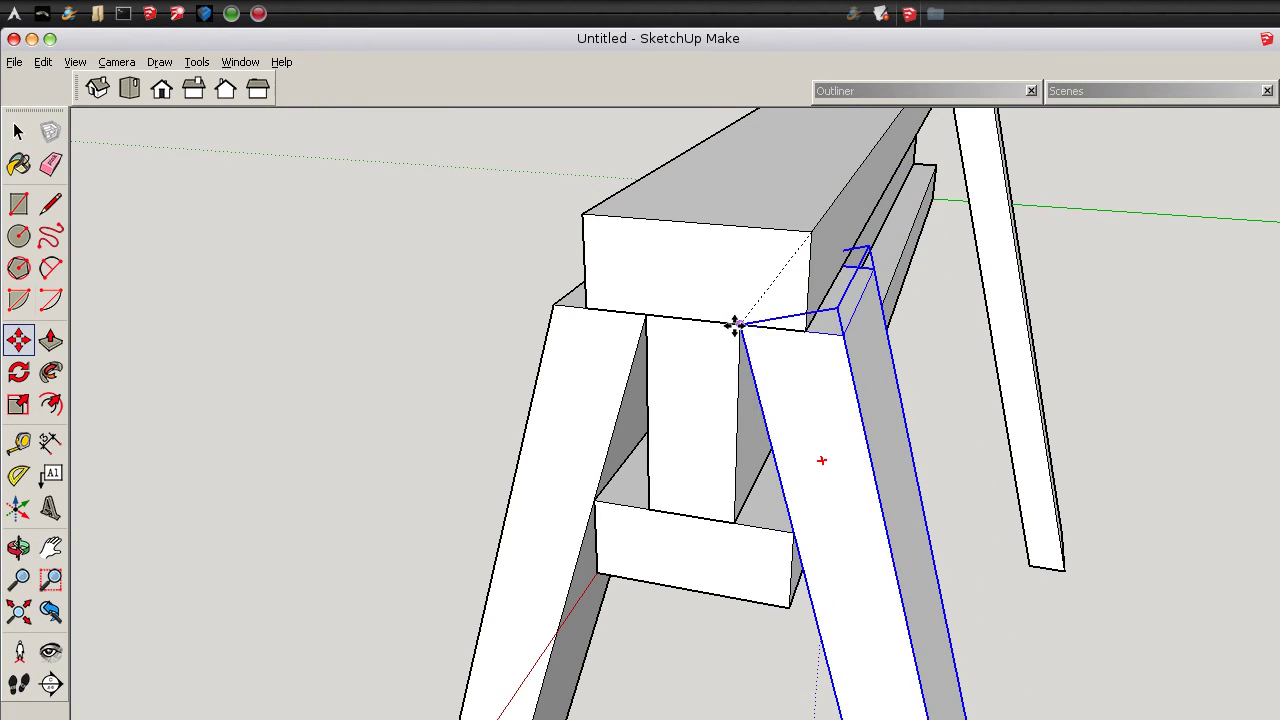
left_click(738, 325)
Move the last leg so its top corner sits under the top board
key("space")
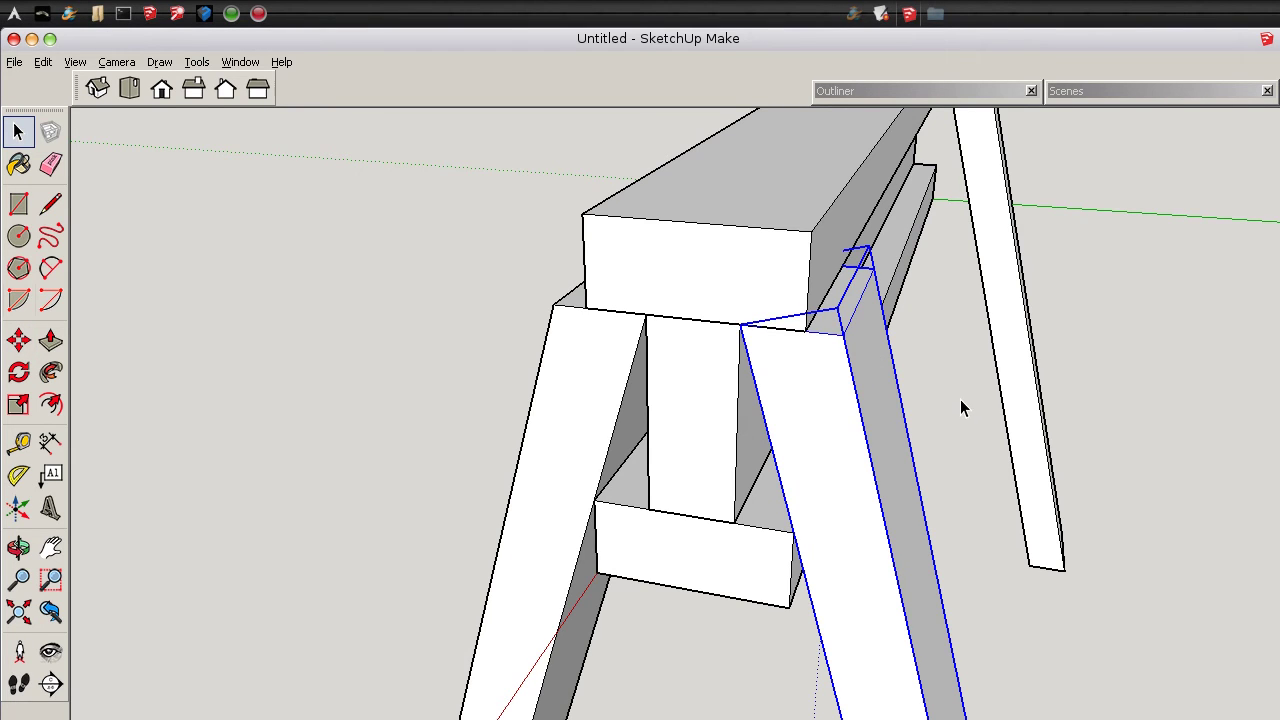
left_click(960, 407)
middle_click_drag(1126, 346, 957, 354)
scroll(957, 354, "down", 3)
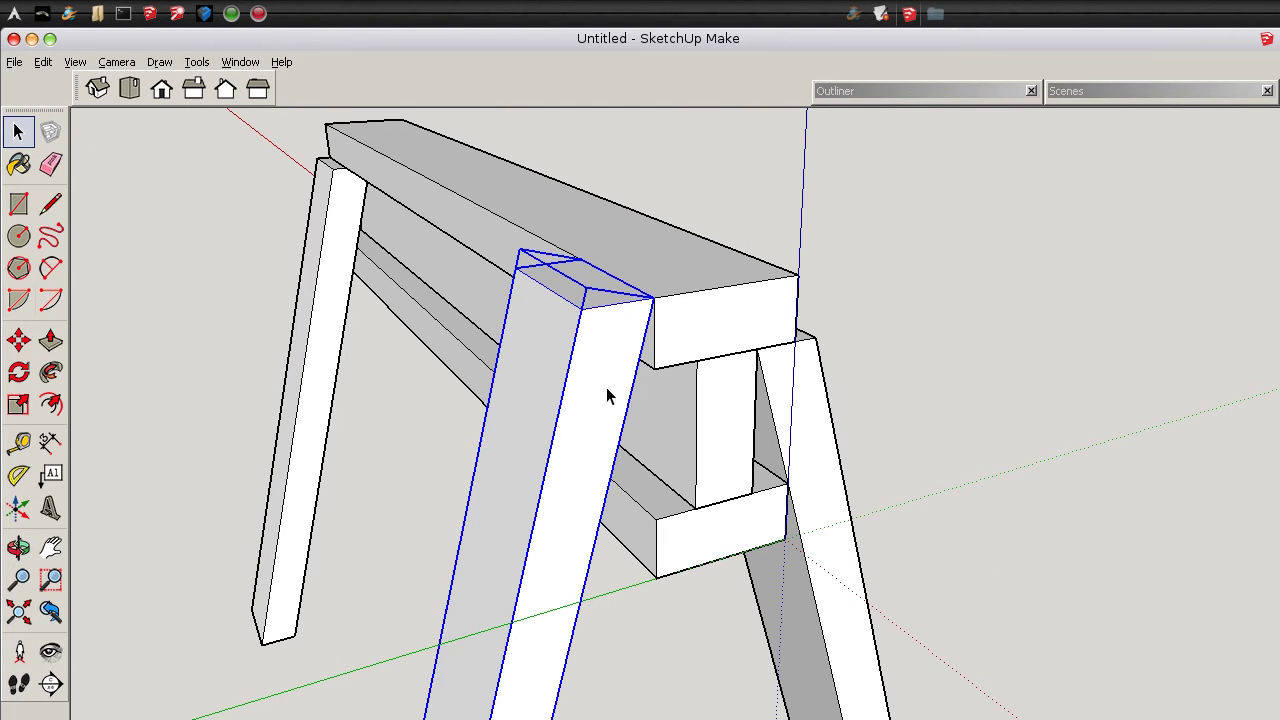
key("m")
left_click(650, 301)
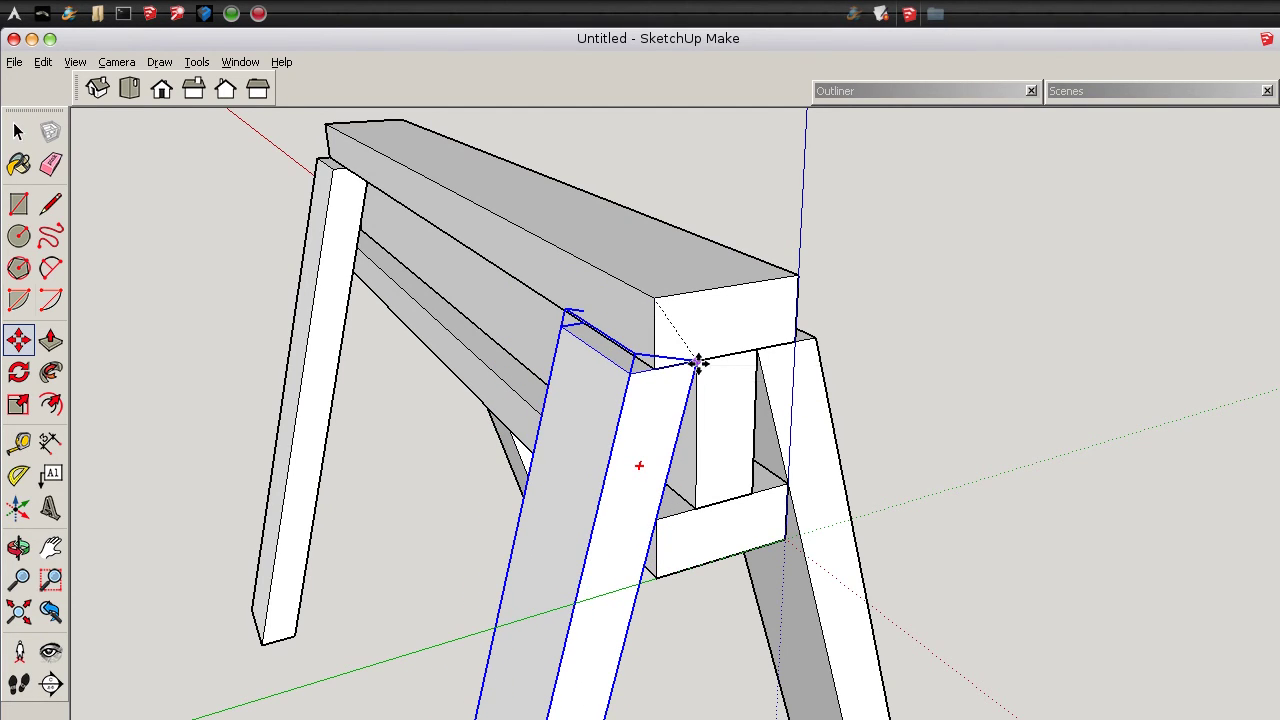
left_click(697, 362)
key("space")
left_click(936, 376)
scroll(811, 497, "down", 5)
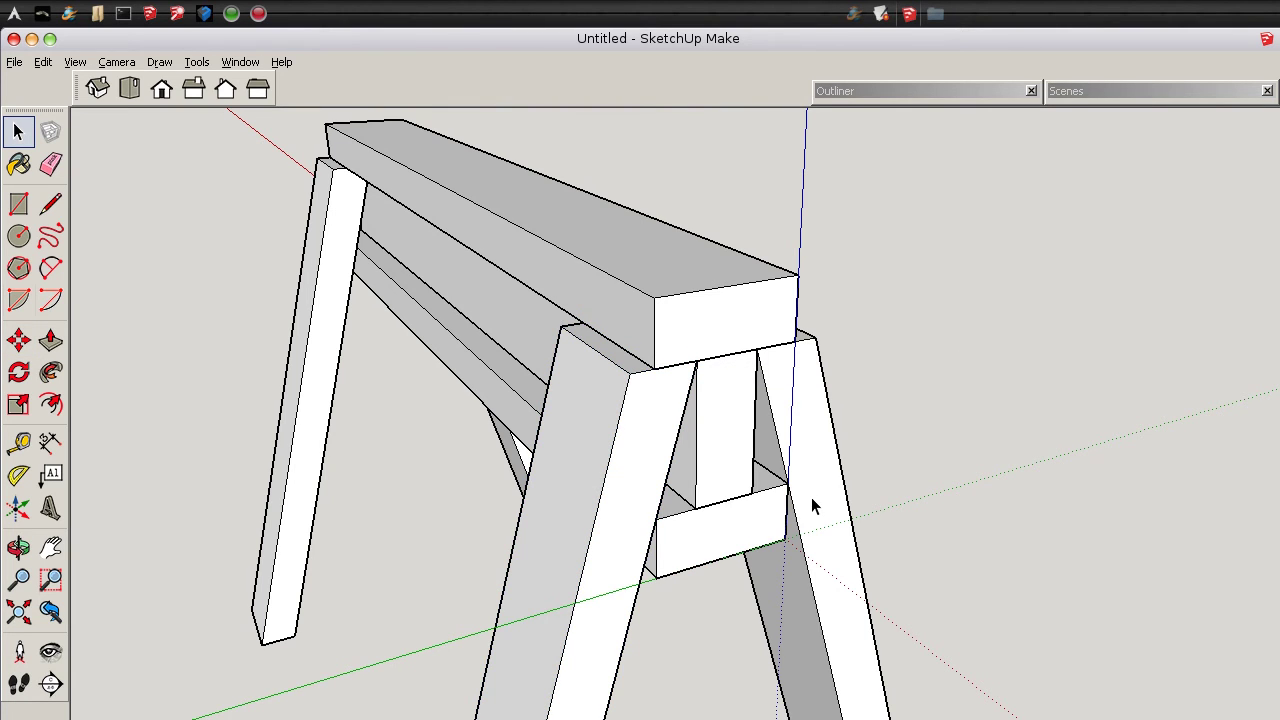
Orbit to an angled view showing the whole assembled sawhorse
middle_click_drag(849, 551, 860, 436)
middle_click_drag(617, 503, 584, 418)
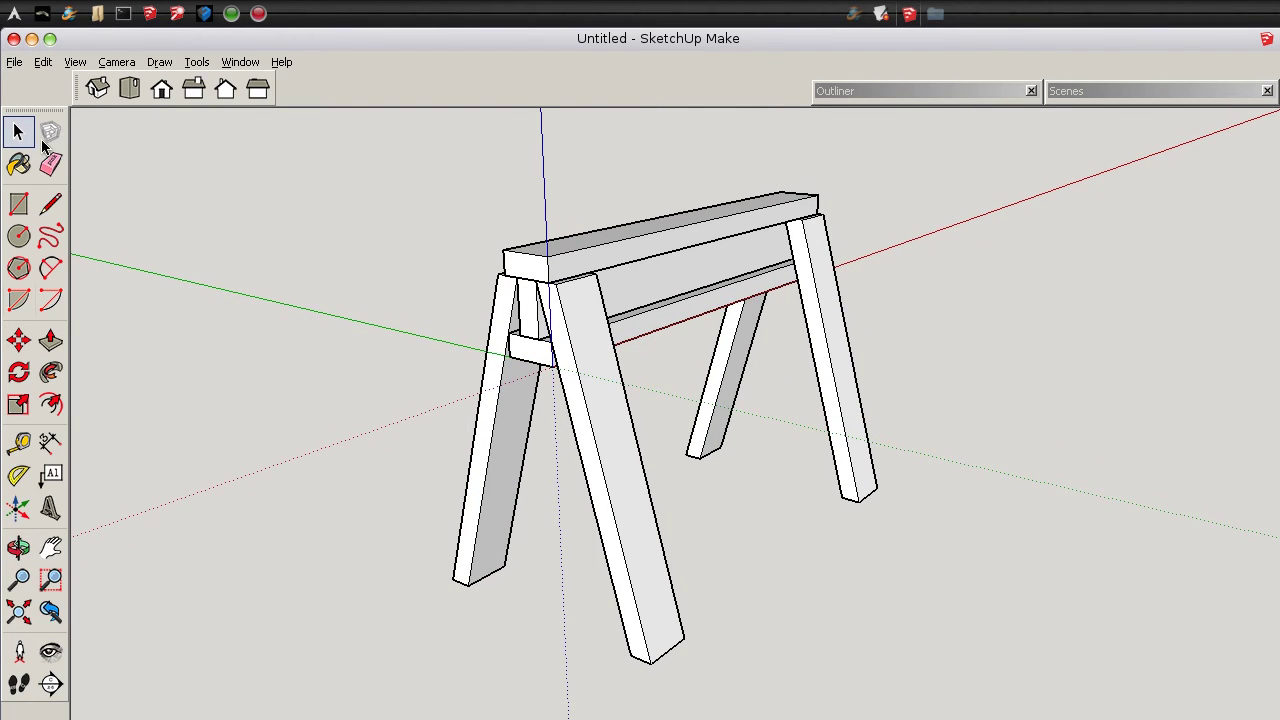
Save the model as sawhorse_demo.skp in Sketchup Drawings > 1_SketchUp_2014
left_click(14, 62)
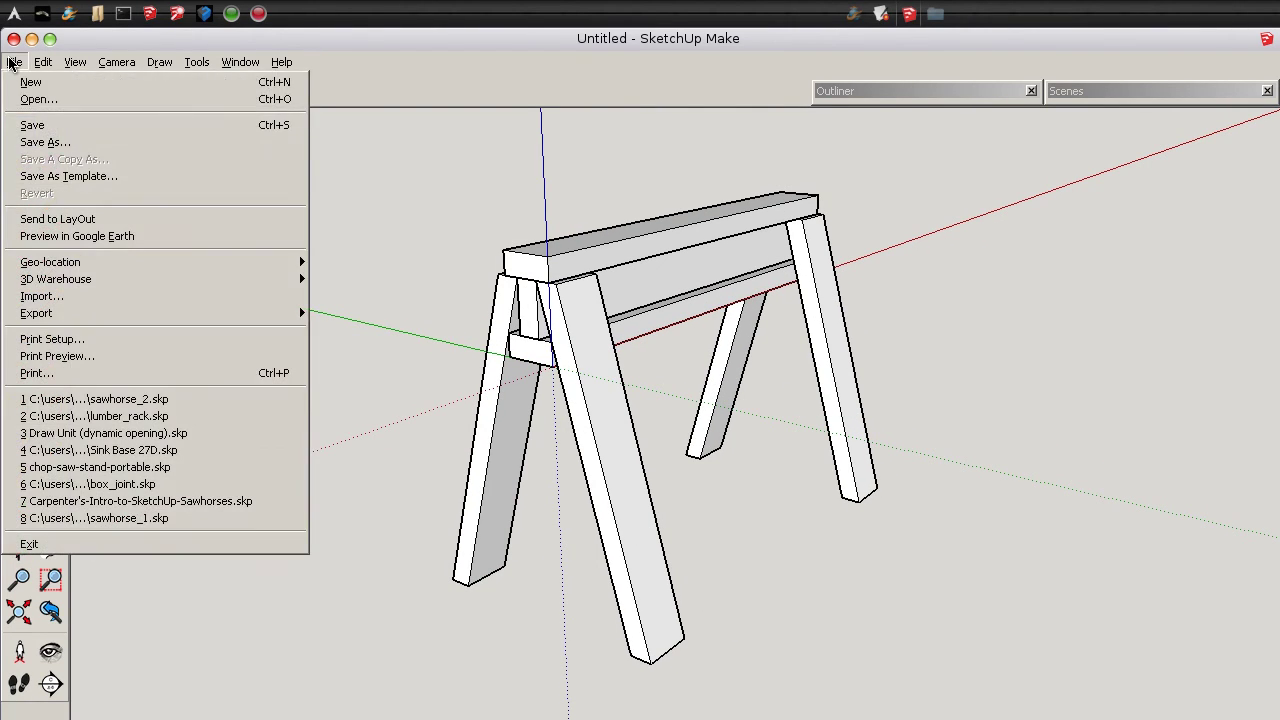
left_click(40, 123)
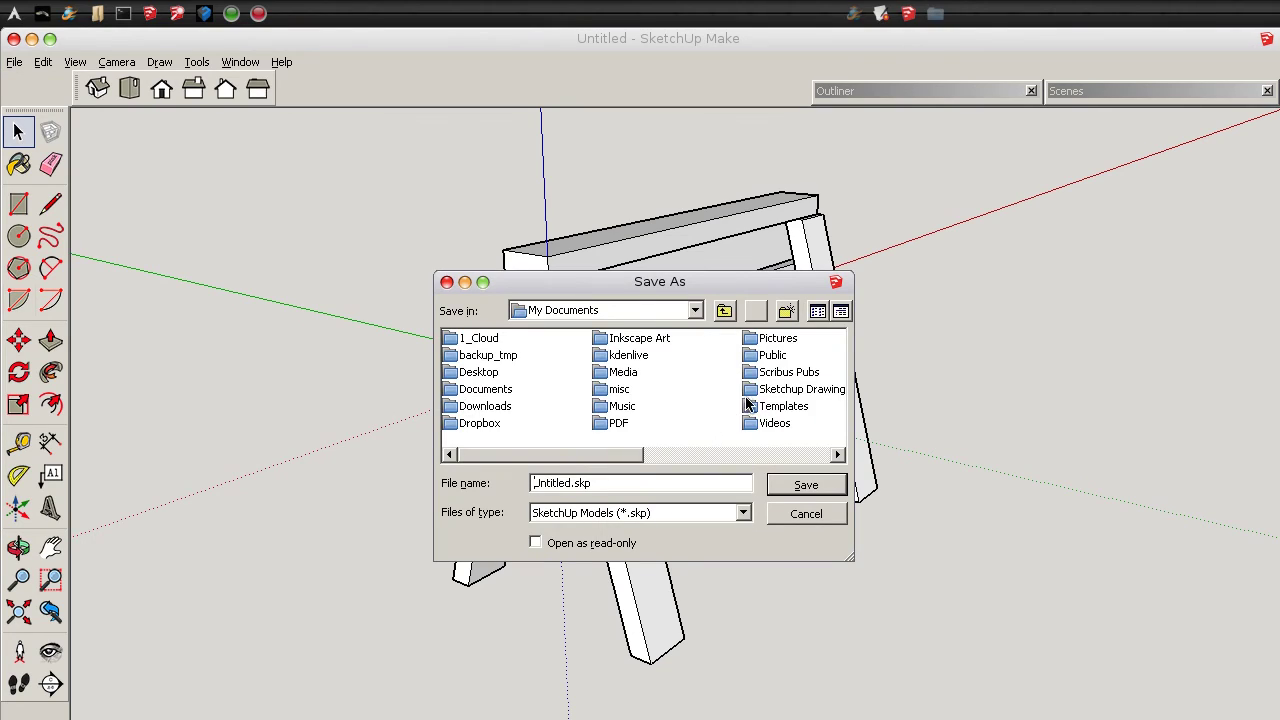
double_click(751, 392)
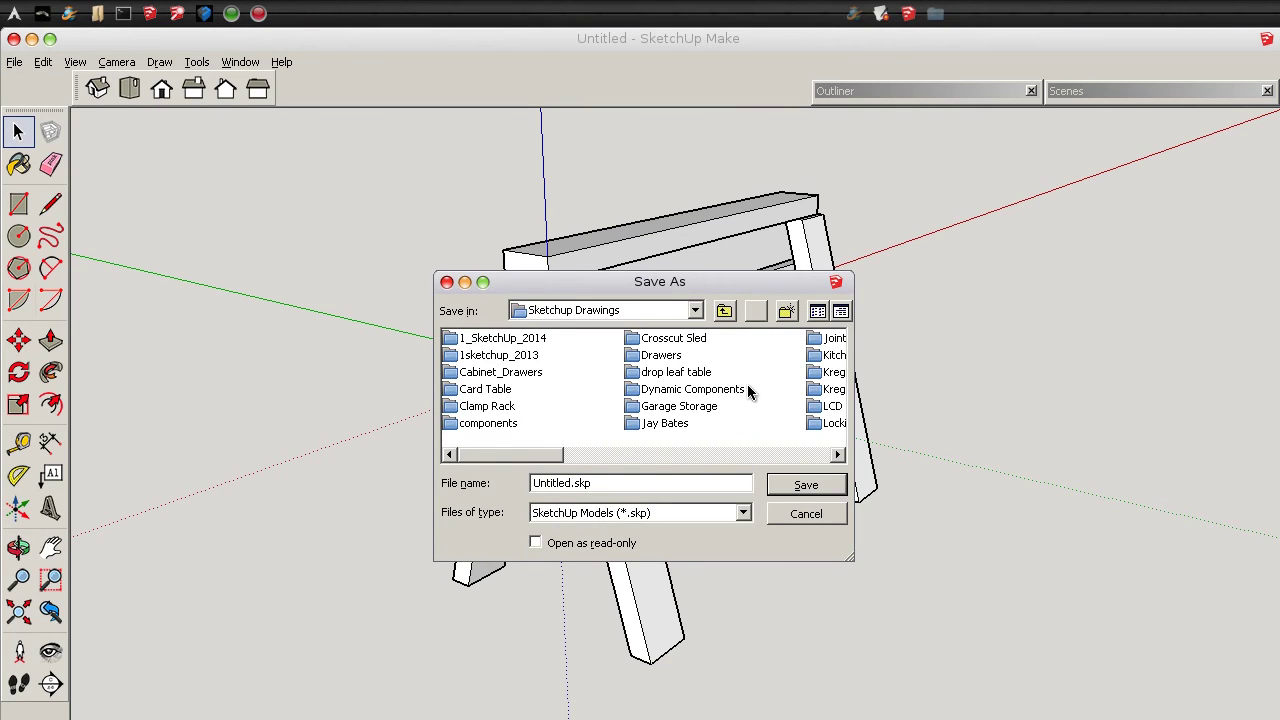
double_click(449, 340)
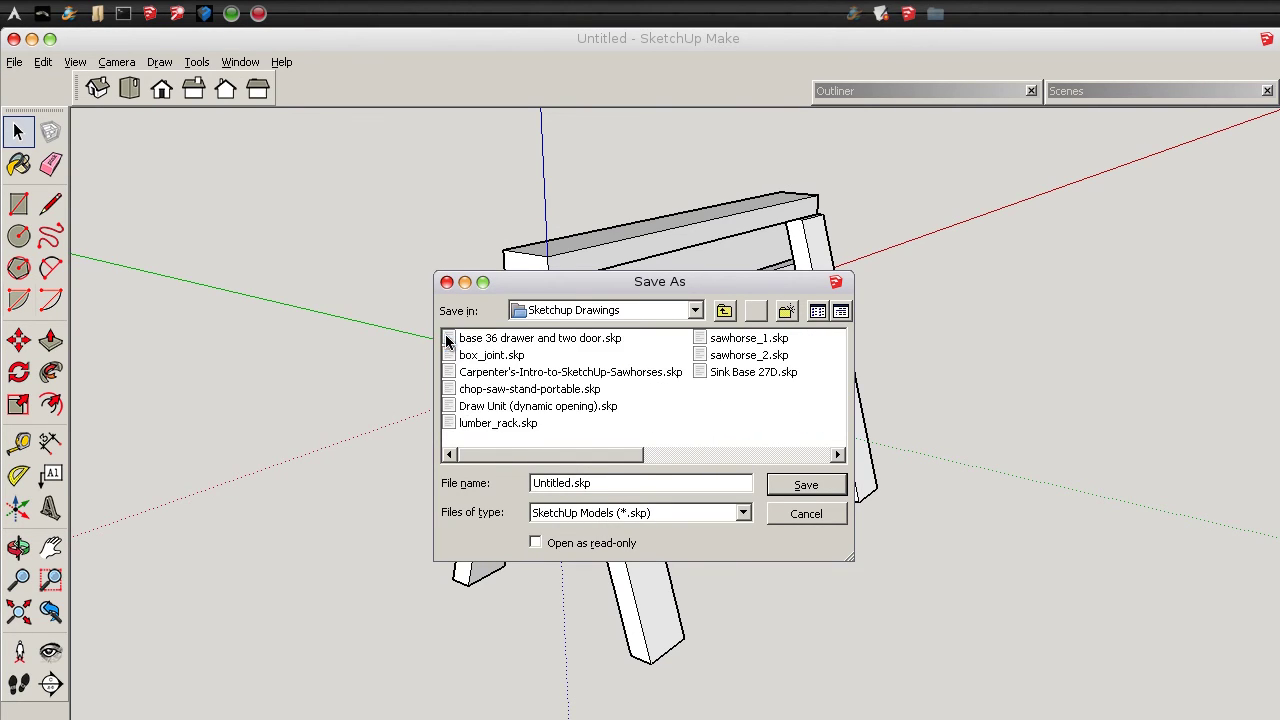
double_click(567, 481)
type("sawhorse_d")
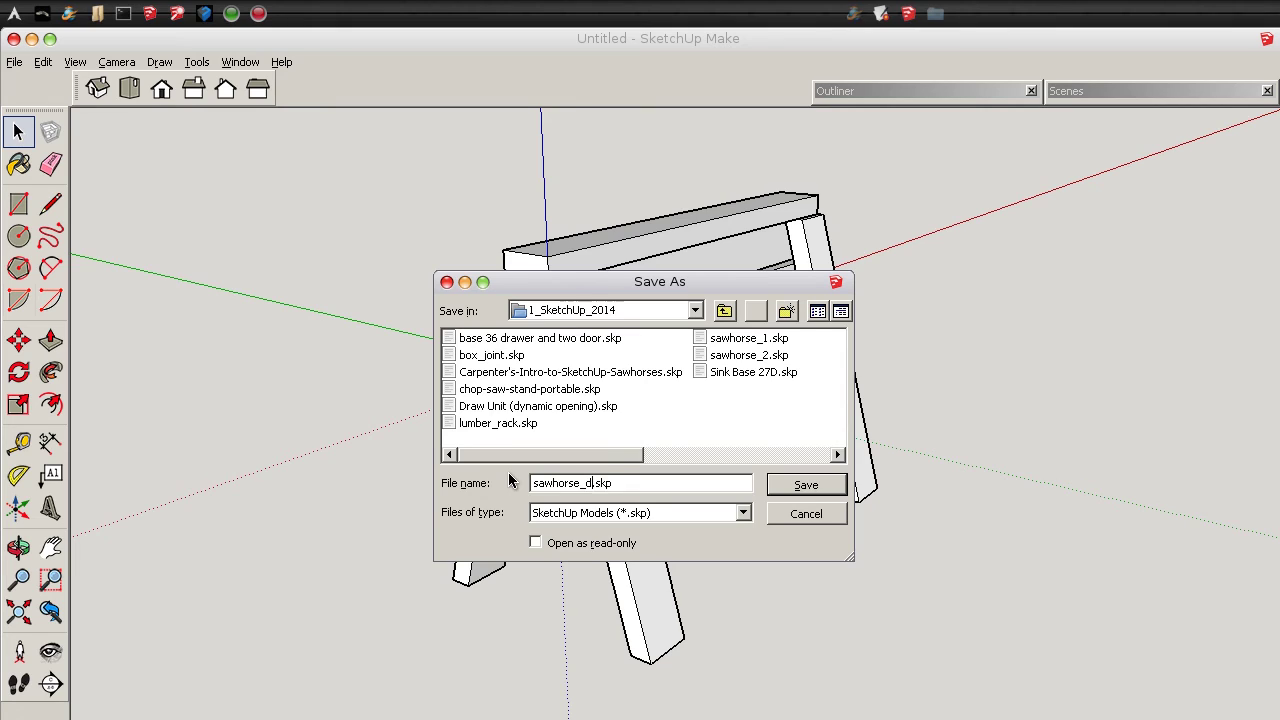
type("emo")
left_click(770, 487)
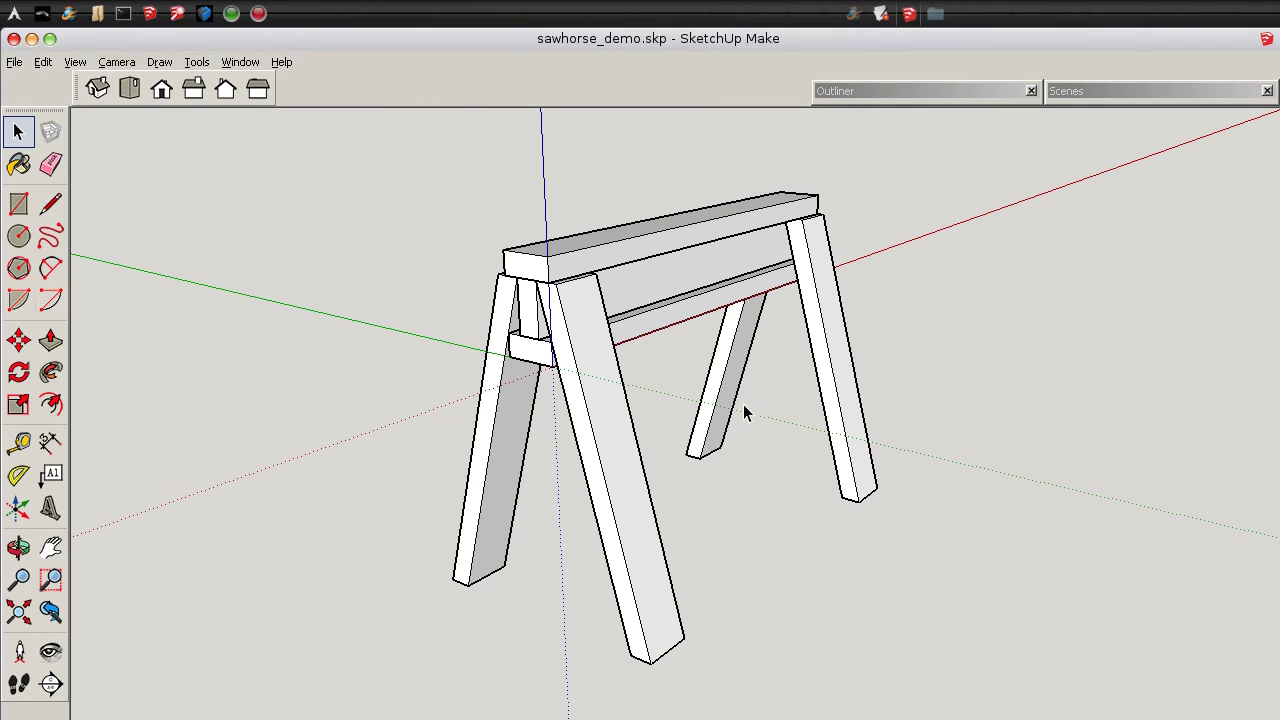
Switch to the Right standard view and open the Camera menu
middle_click_drag(514, 457, 548, 466)
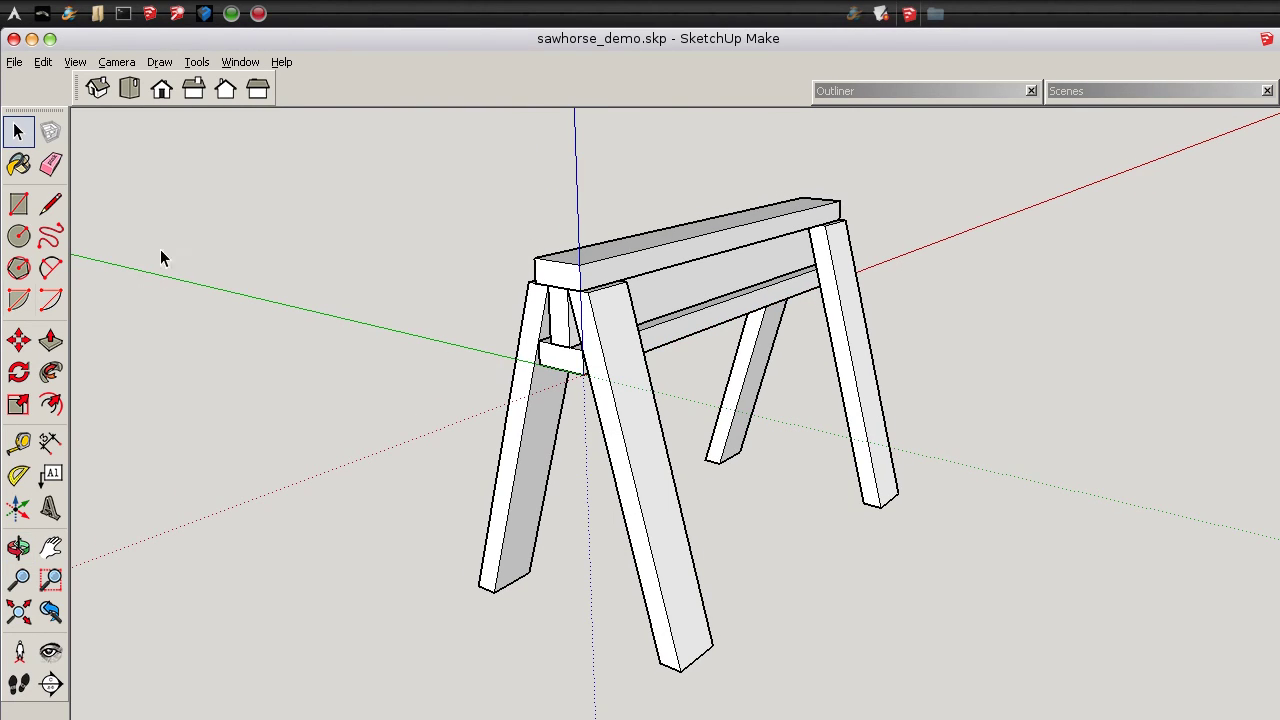
left_click(192, 90)
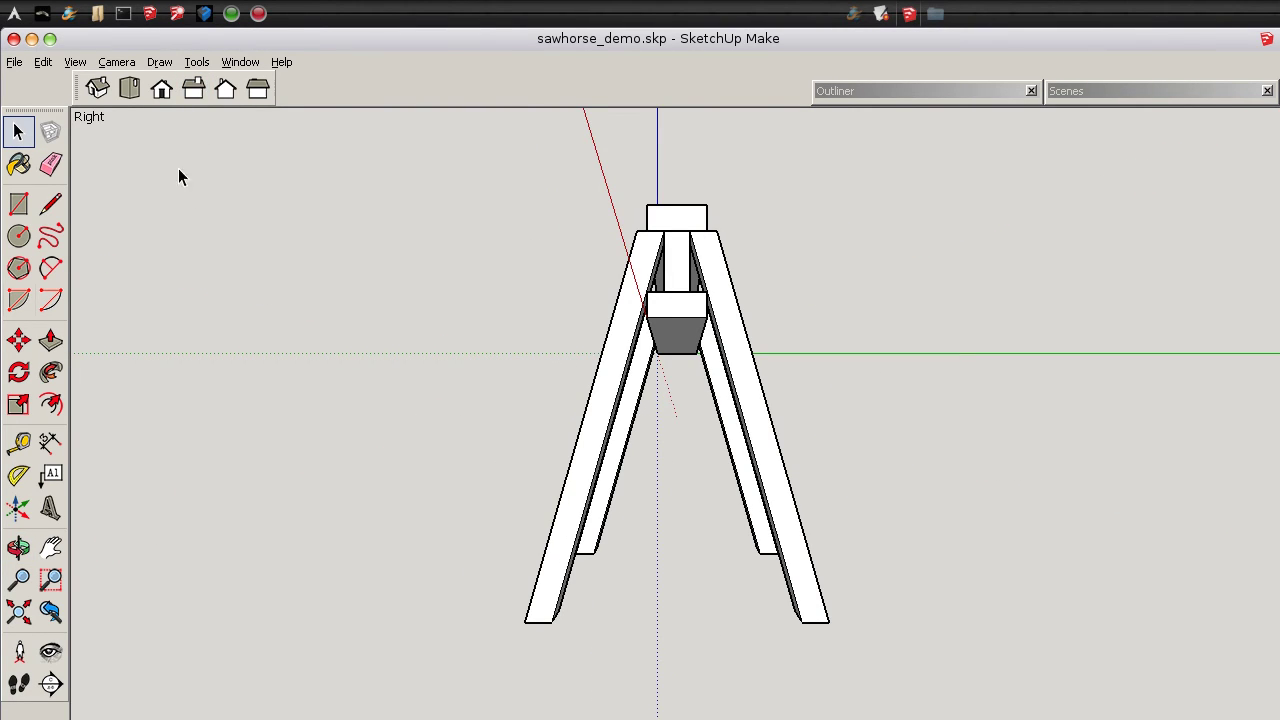
left_click(116, 62)
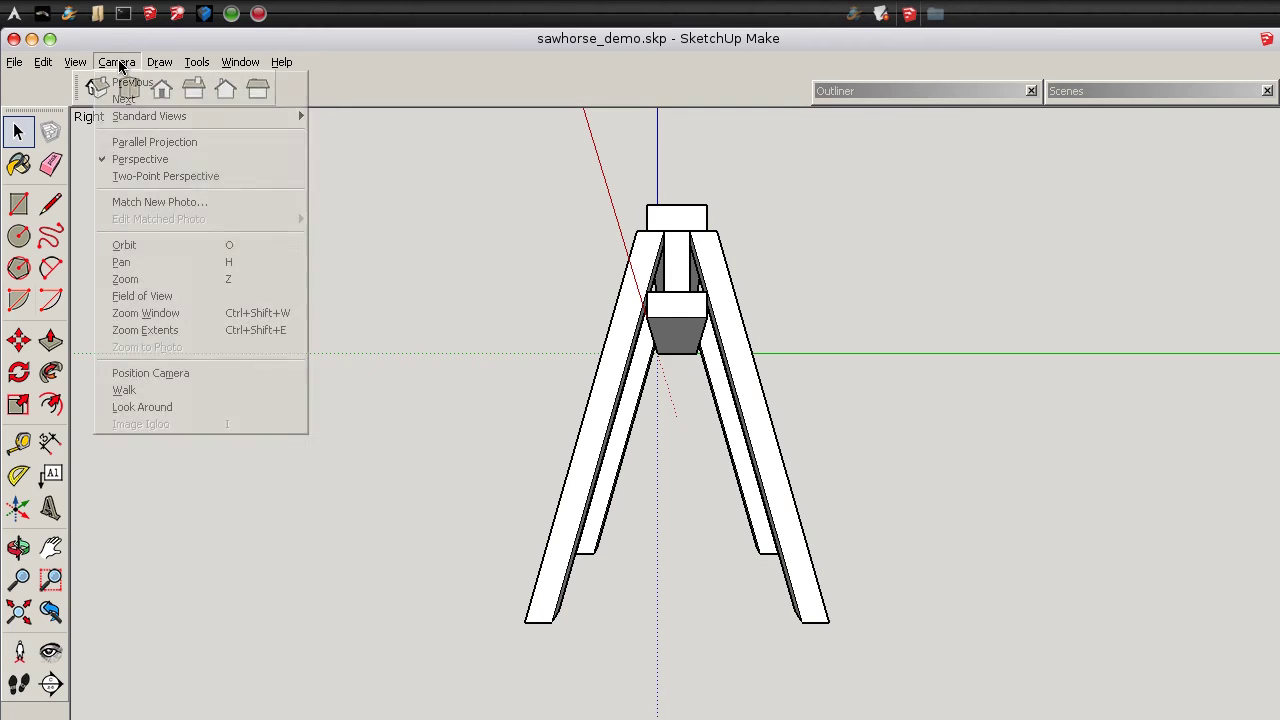
Switch to parallel projection and place a guide about 8 9/64" below the leg tops
left_click(130, 145)
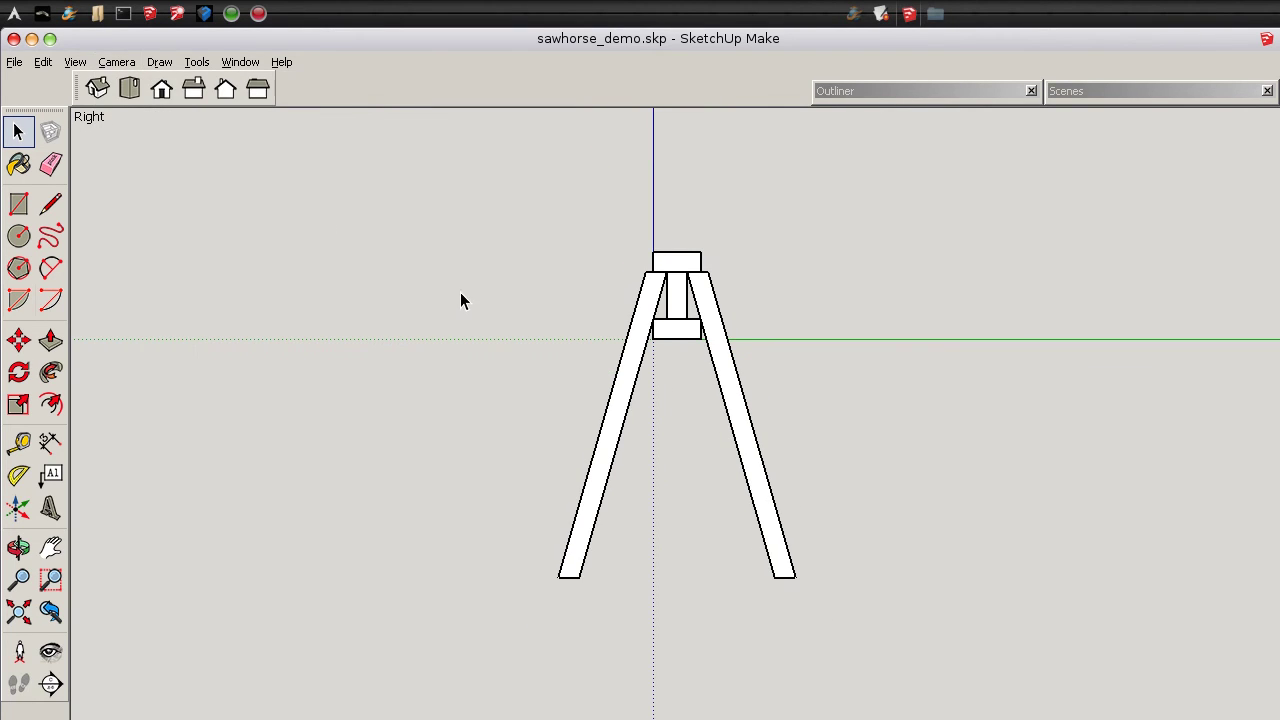
scroll(510, 367, "up", 2)
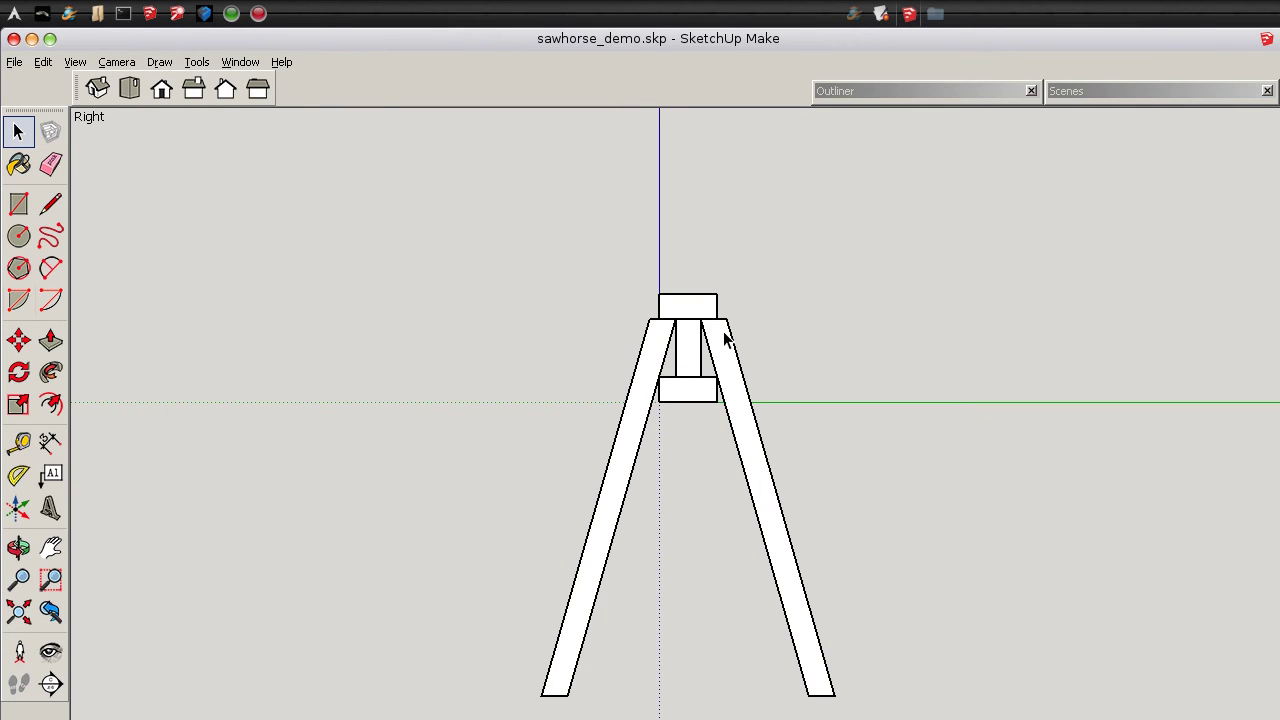
scroll(787, 490, "up", 2)
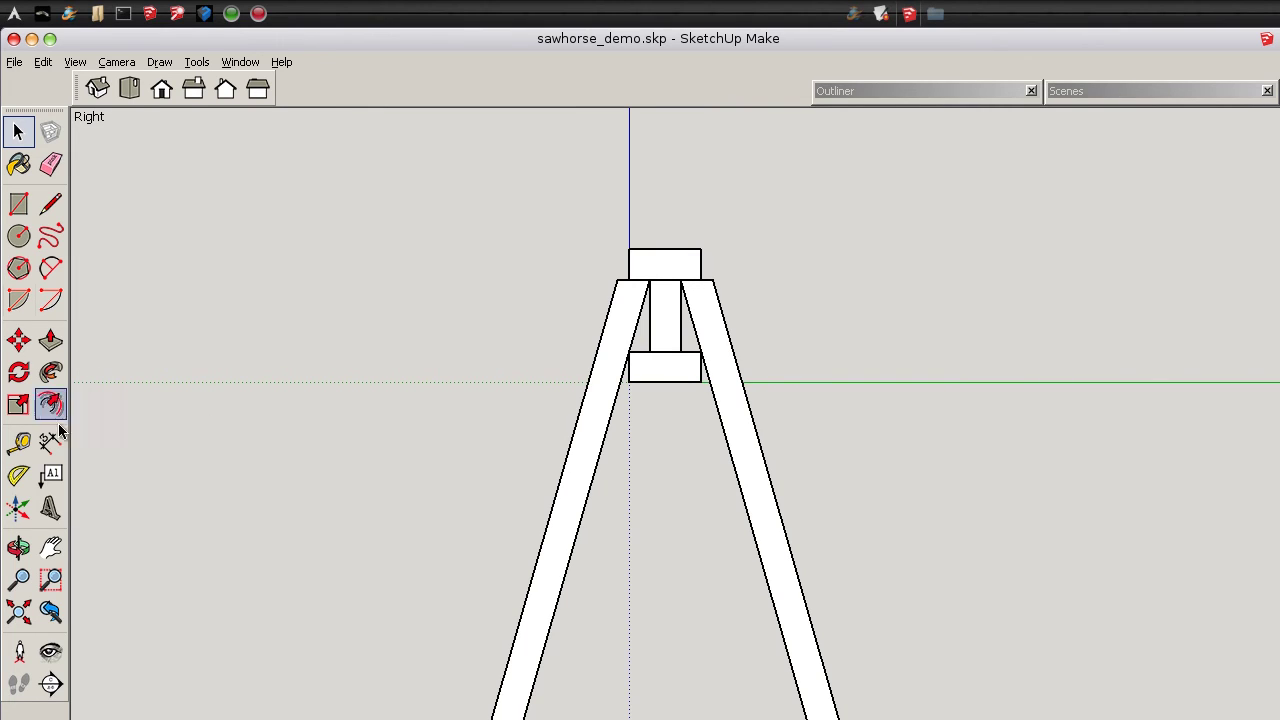
left_click(19, 445)
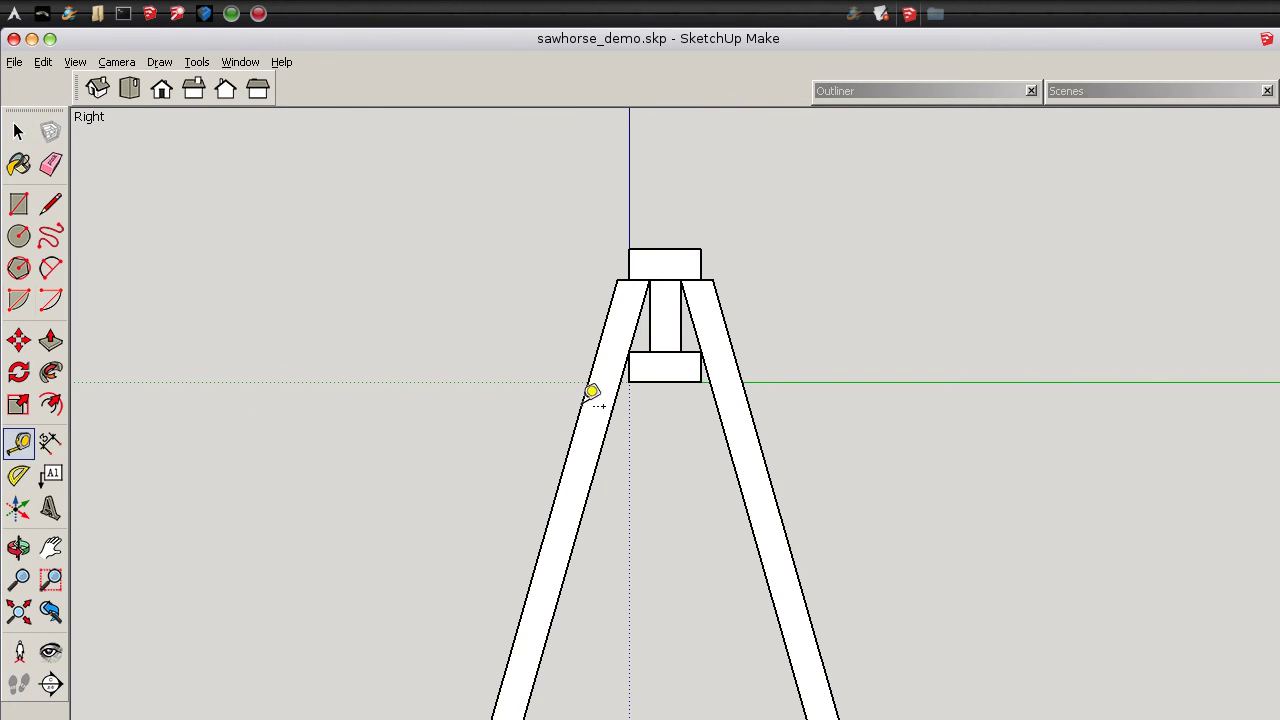
left_click(665, 280)
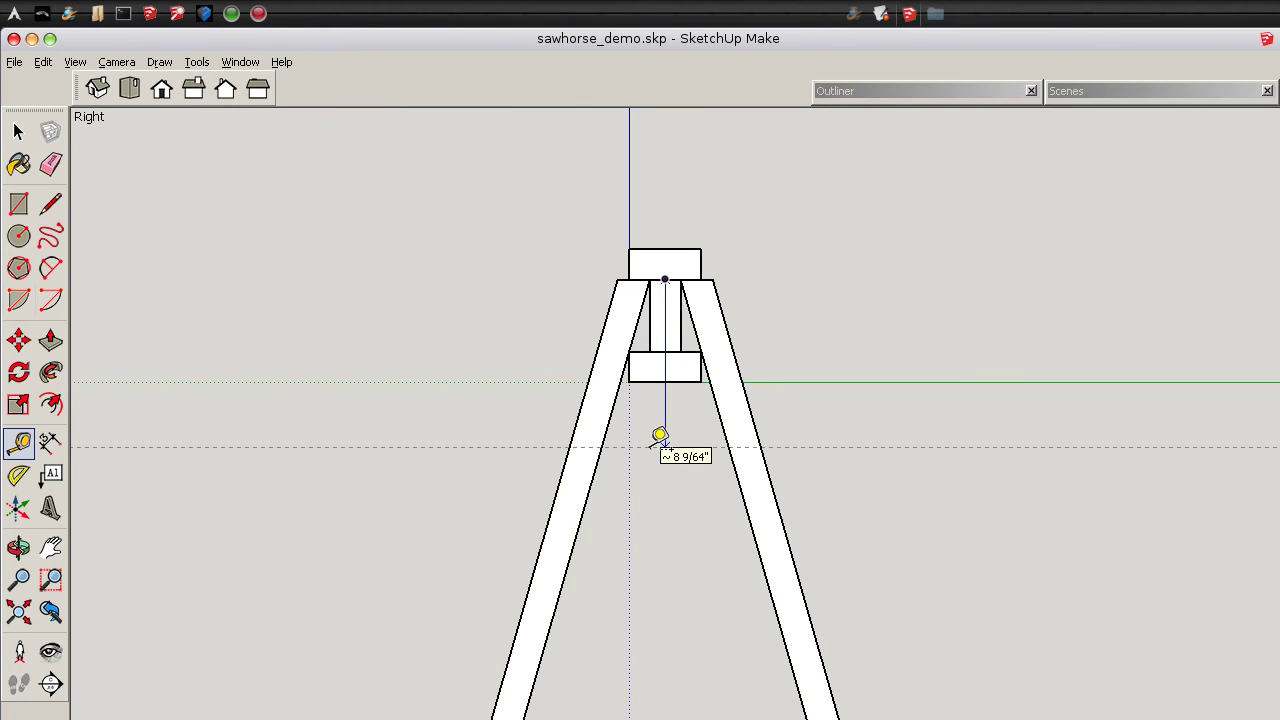
left_click(650, 443)
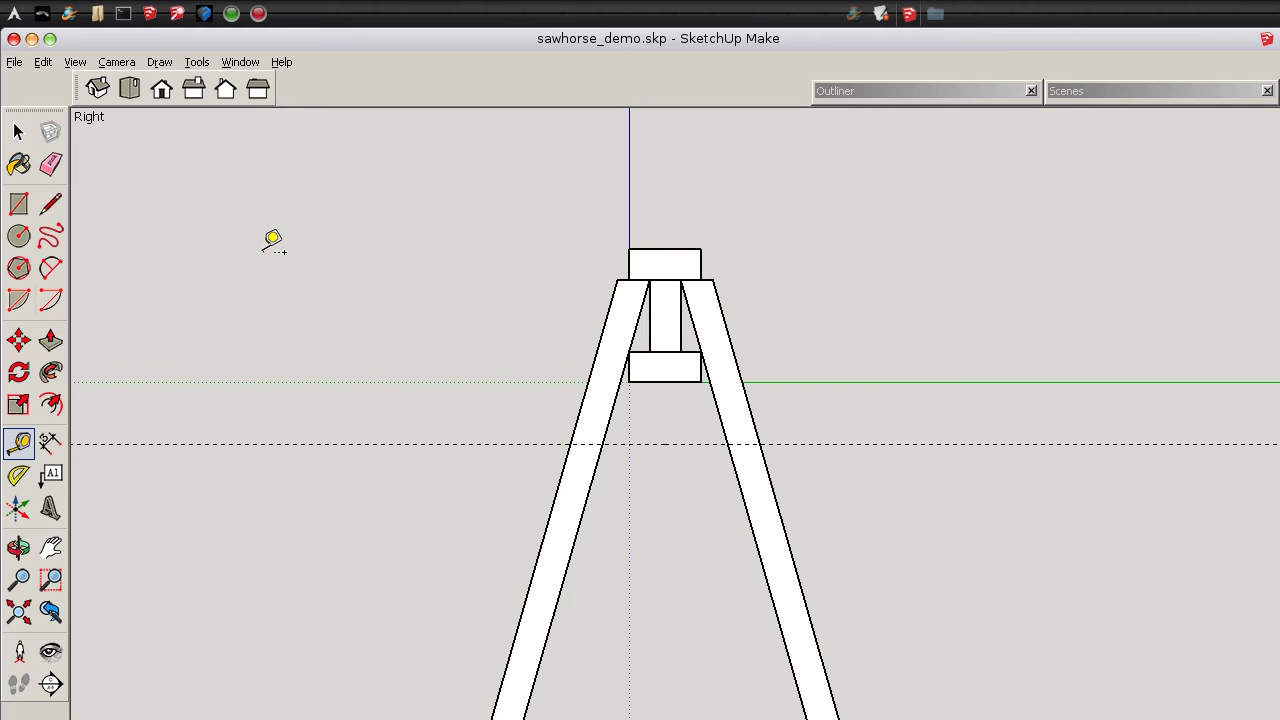
Draw a trapezoid face across the leg tops down to the guide line
left_click(50, 204)
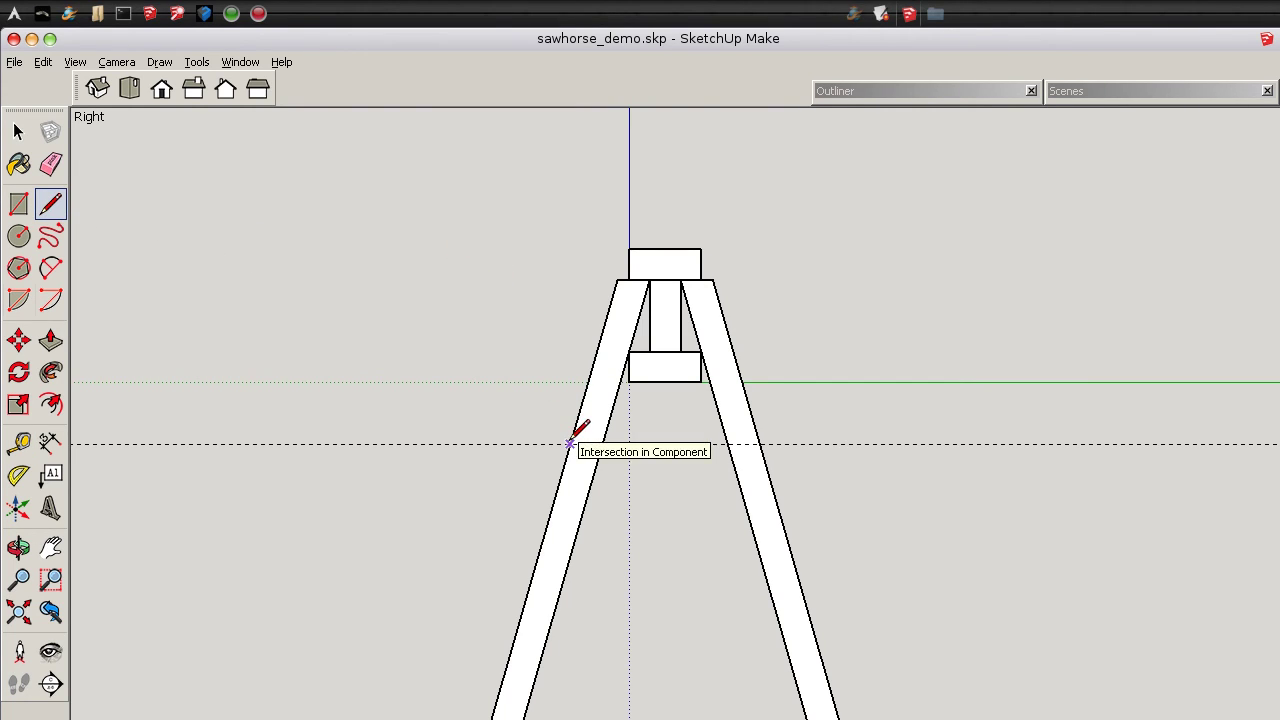
left_click(618, 279)
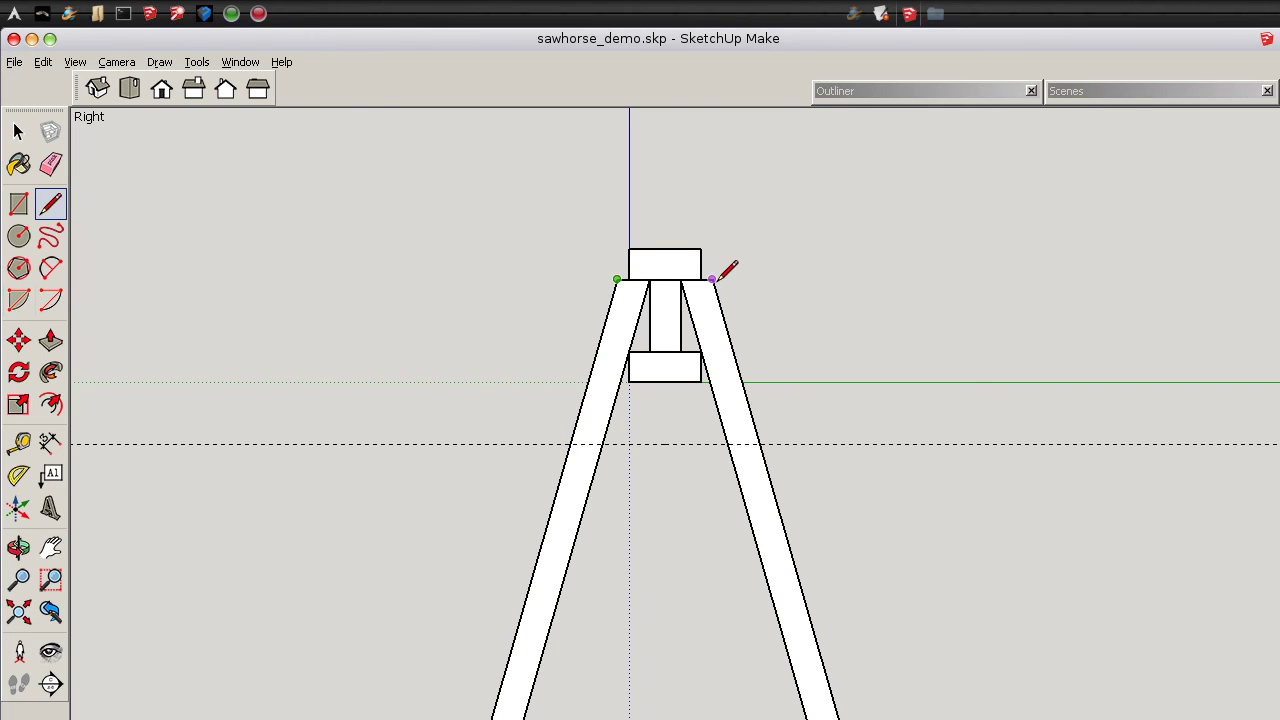
left_click(759, 443)
left_click(602, 443)
Push/Pull the trapezoid face outward into a thick end cap
middle_click_drag(602, 443, 834, 486)
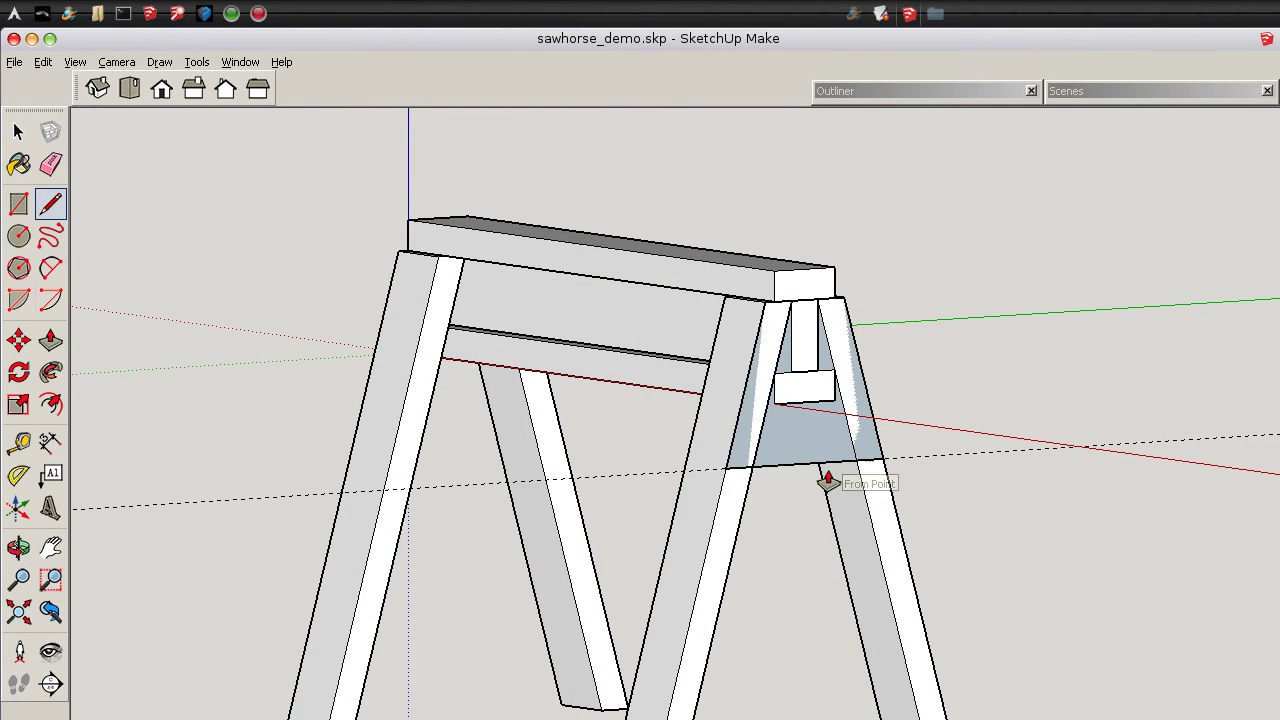
key("p")
left_click_drag(812, 444, 822, 450)
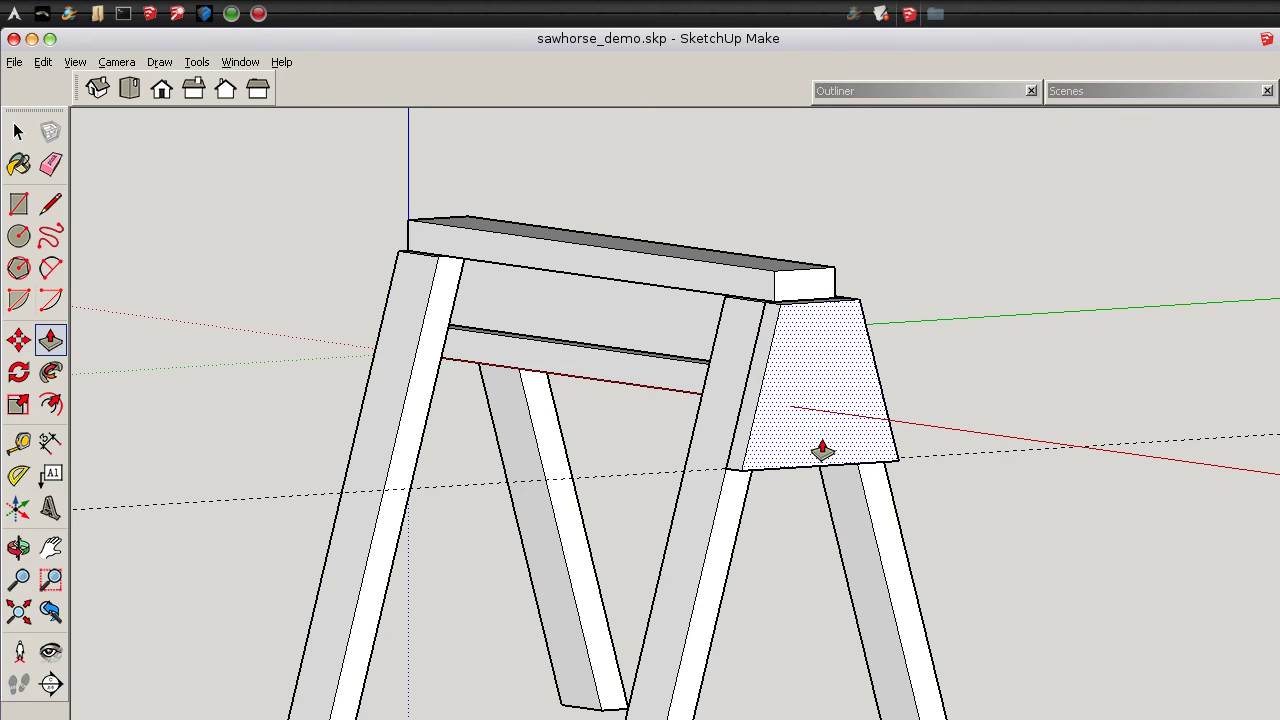
left_click_drag(822, 450, 803, 437)
key("space")
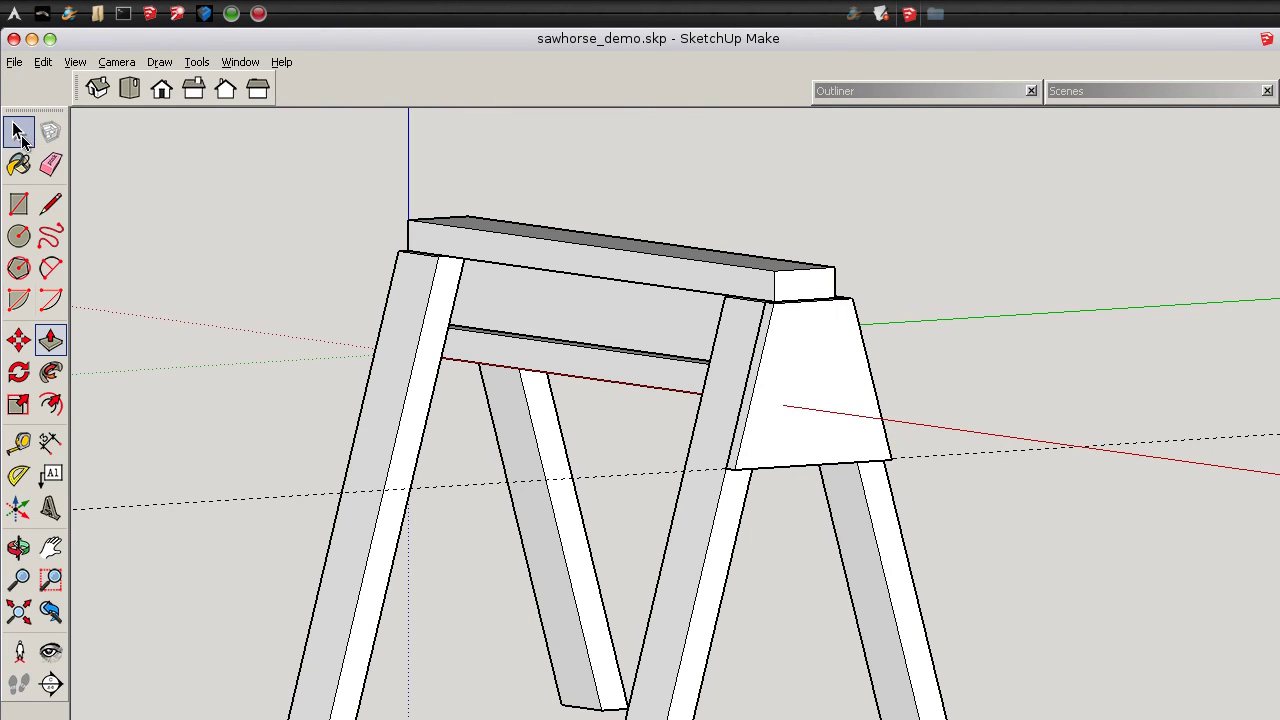
Turn the trapezoid end block into a component named 'ends'
left_click_drag(103, 455, 106, 450)
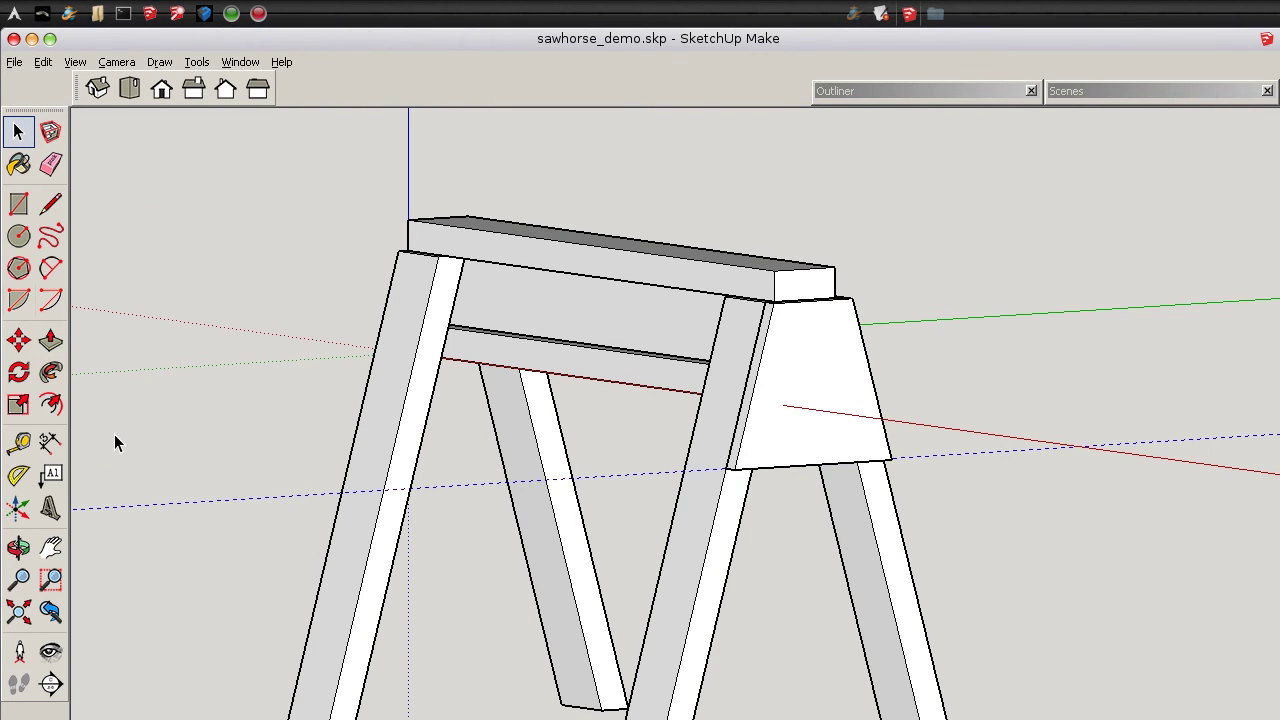
triple_click(802, 376)
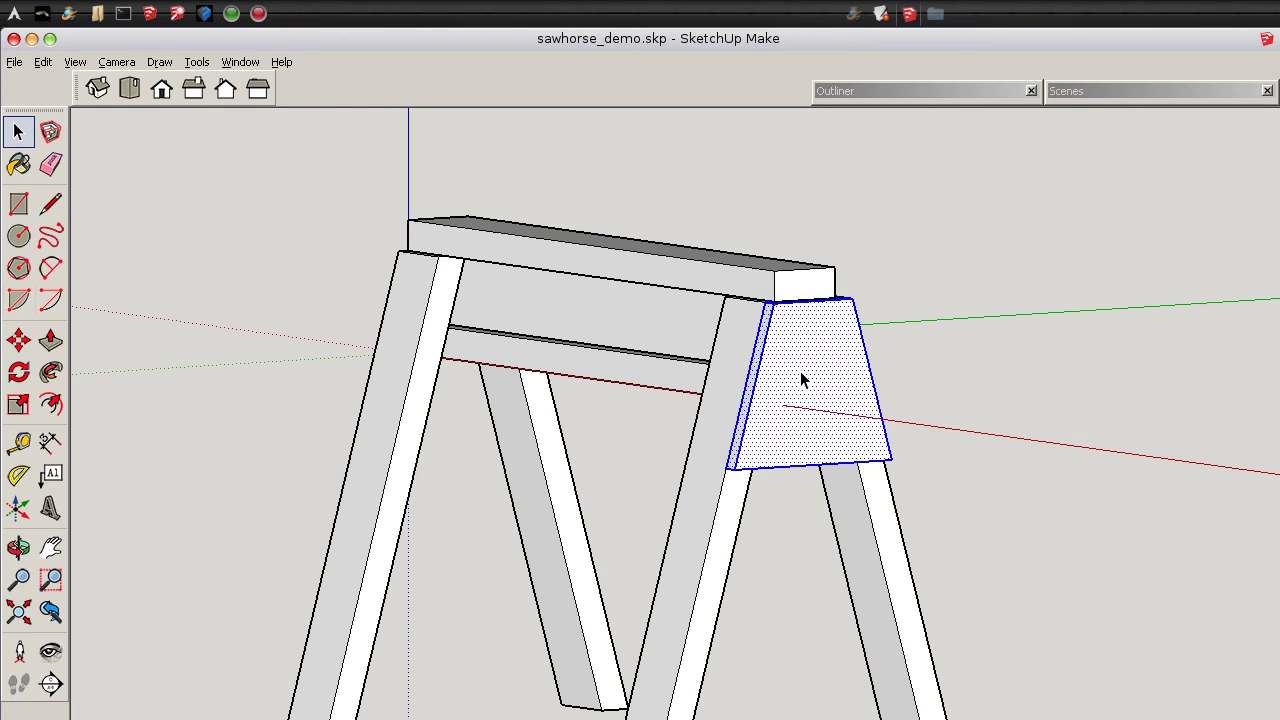
key("g")
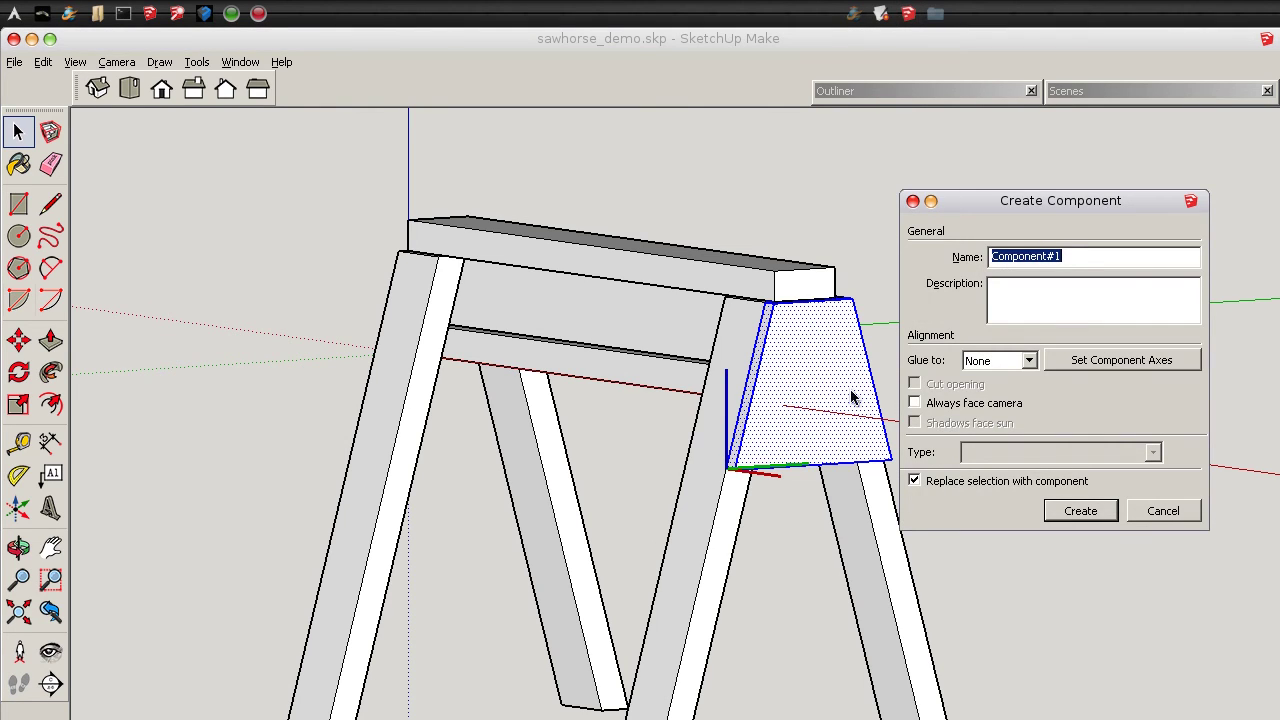
type("ends")
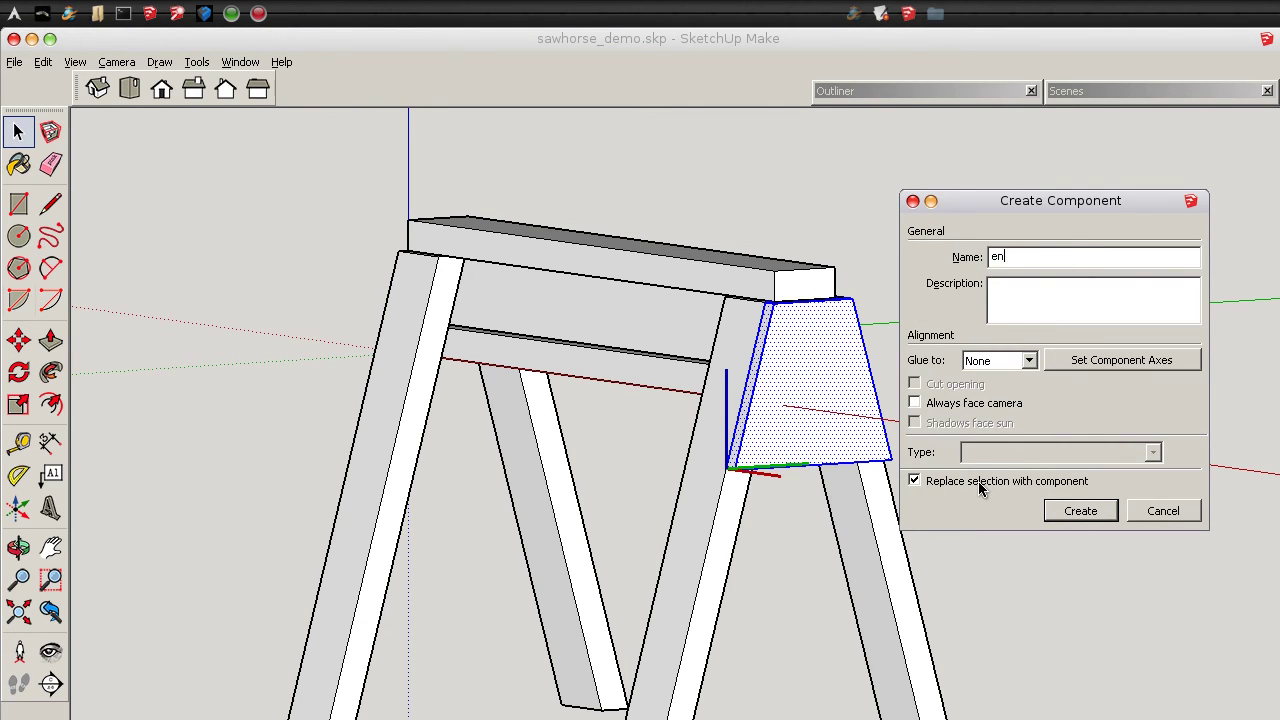
left_click(1080, 511)
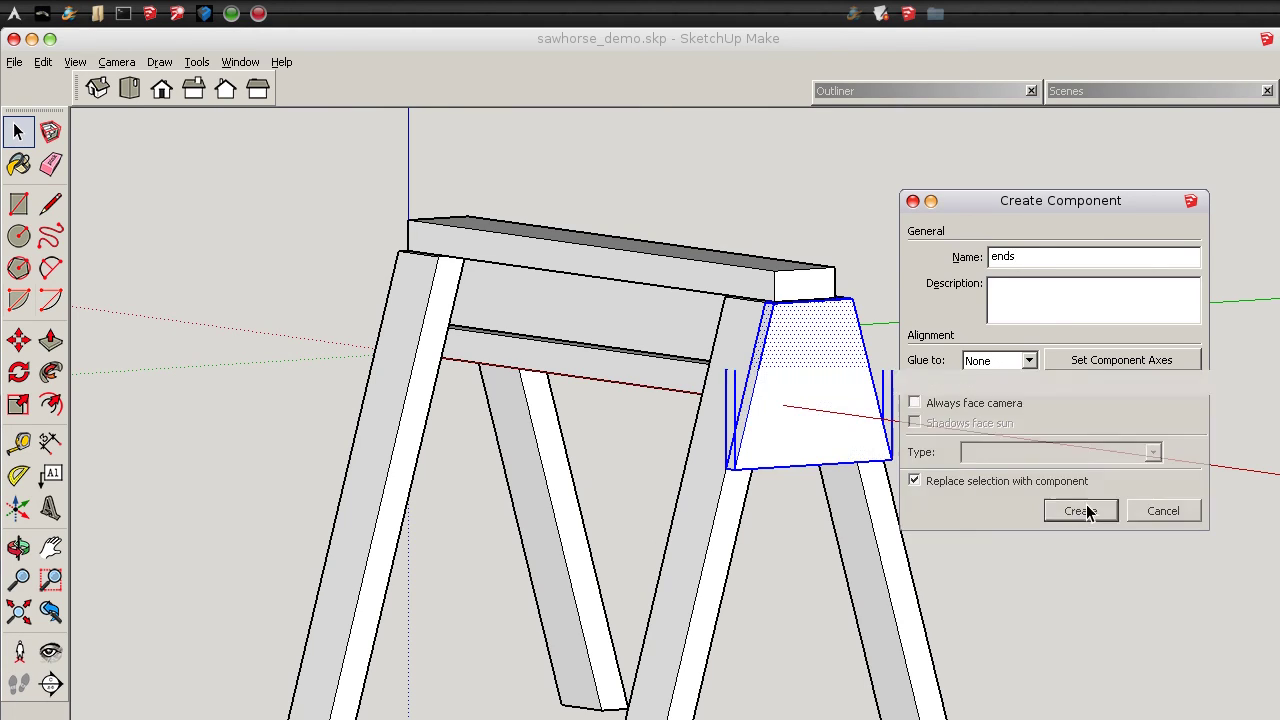
Copy the 'ends' component along the red axis and snap it to the far end's top corner
middle_click_drag(983, 443, 438, 400)
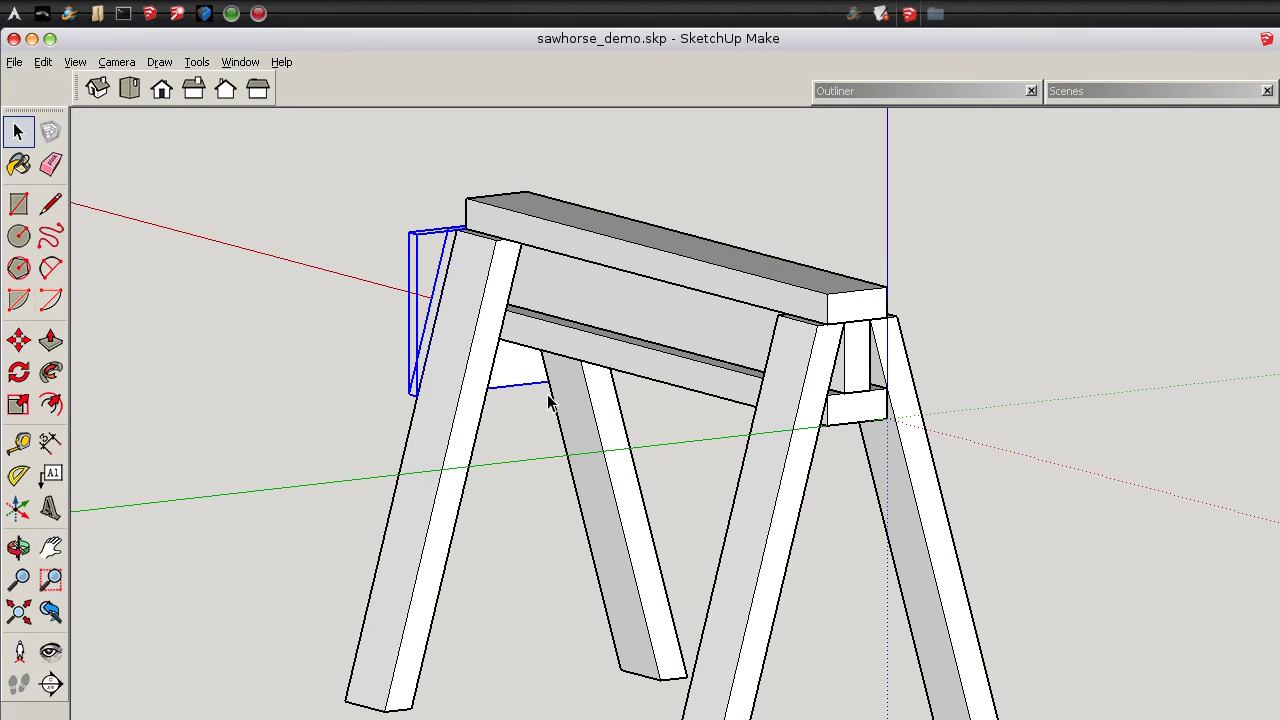
key("Escape")
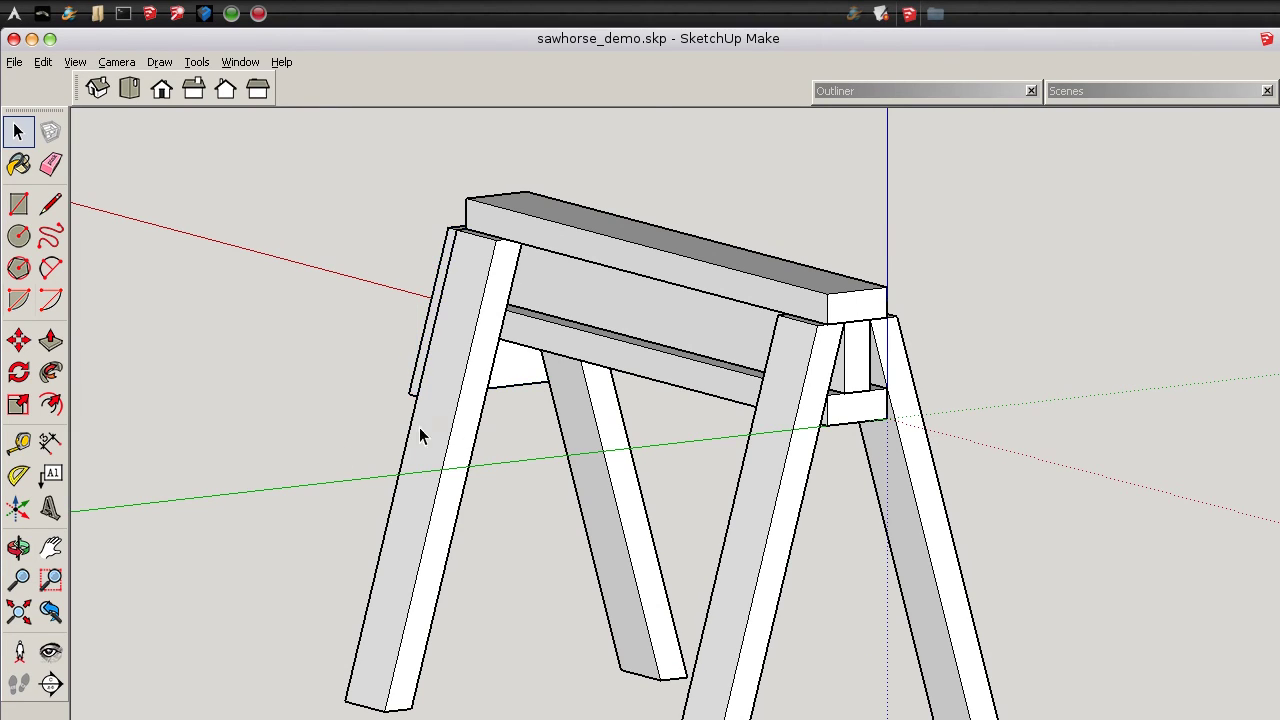
left_click(509, 369)
key("m")
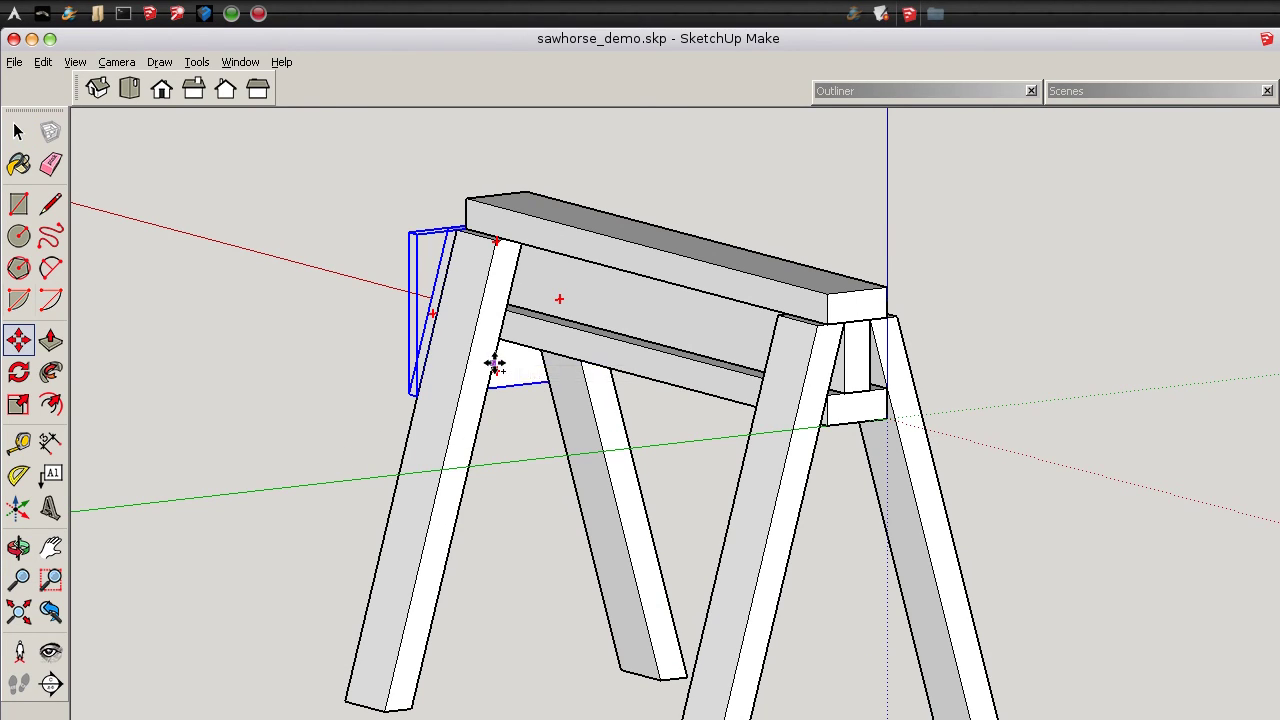
left_click(515, 358)
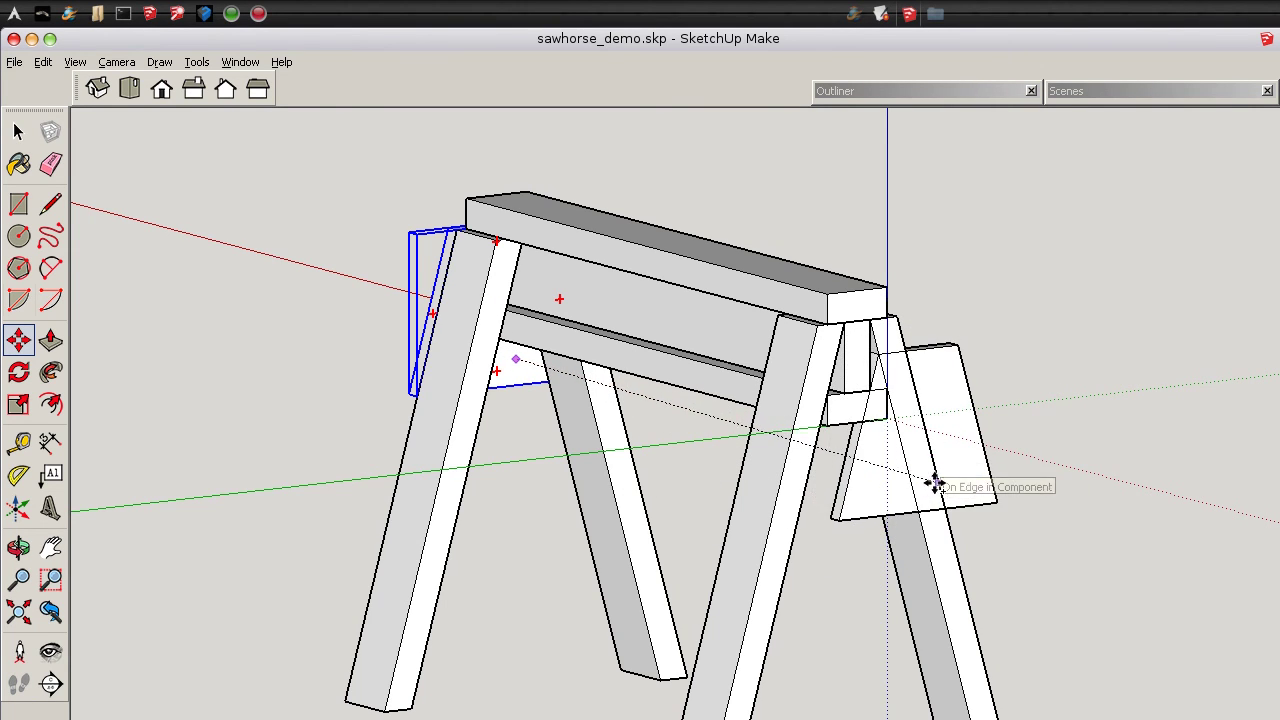
left_click(966, 480)
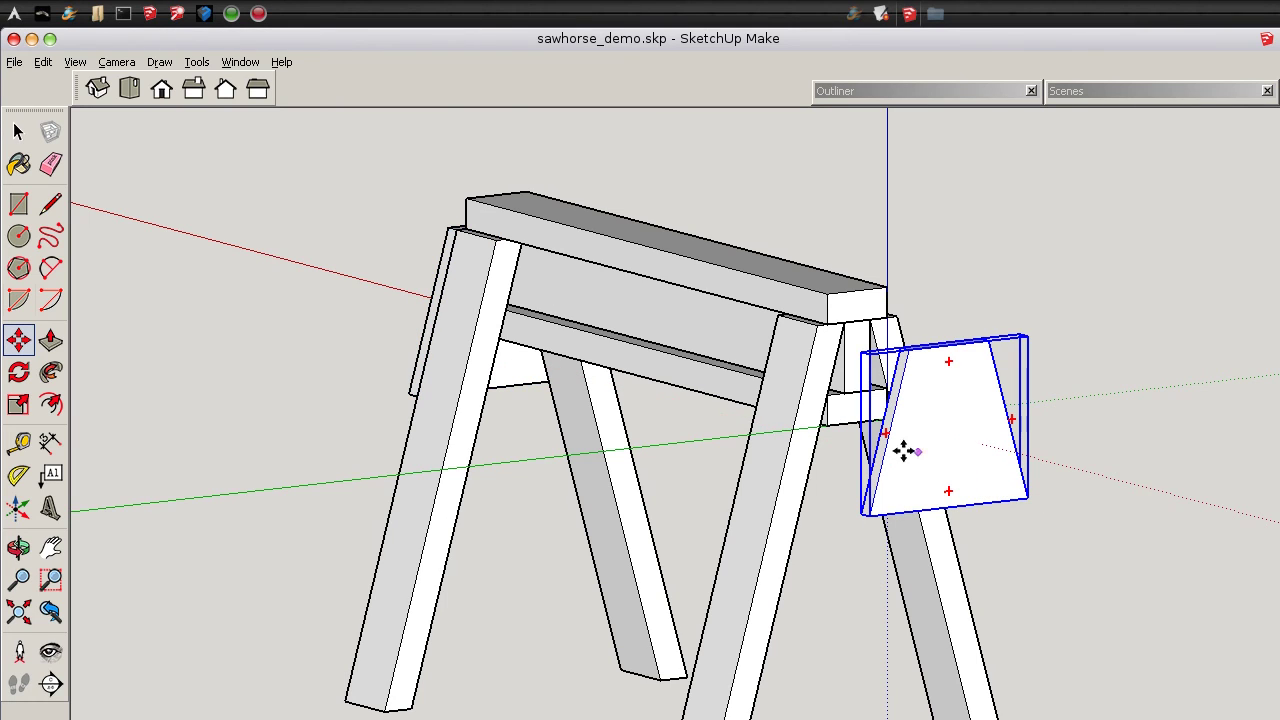
left_click(905, 345)
left_click(816, 322)
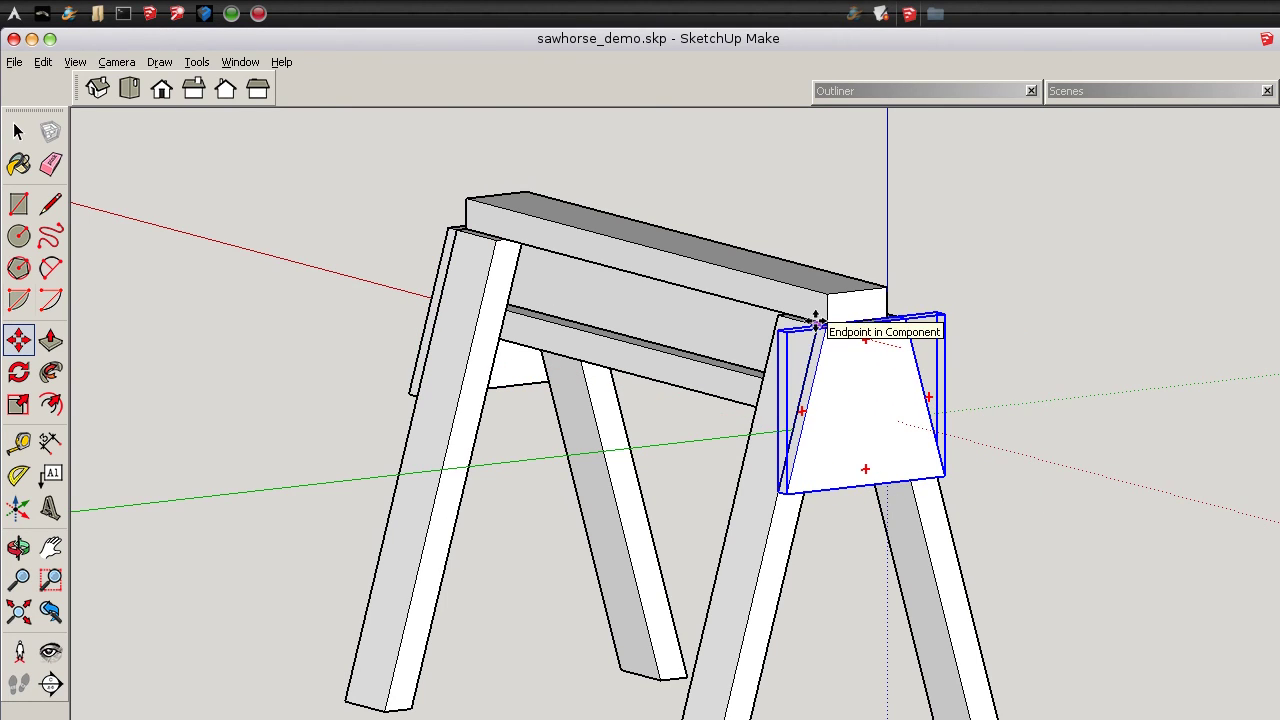
key("space")
left_click(1046, 412)
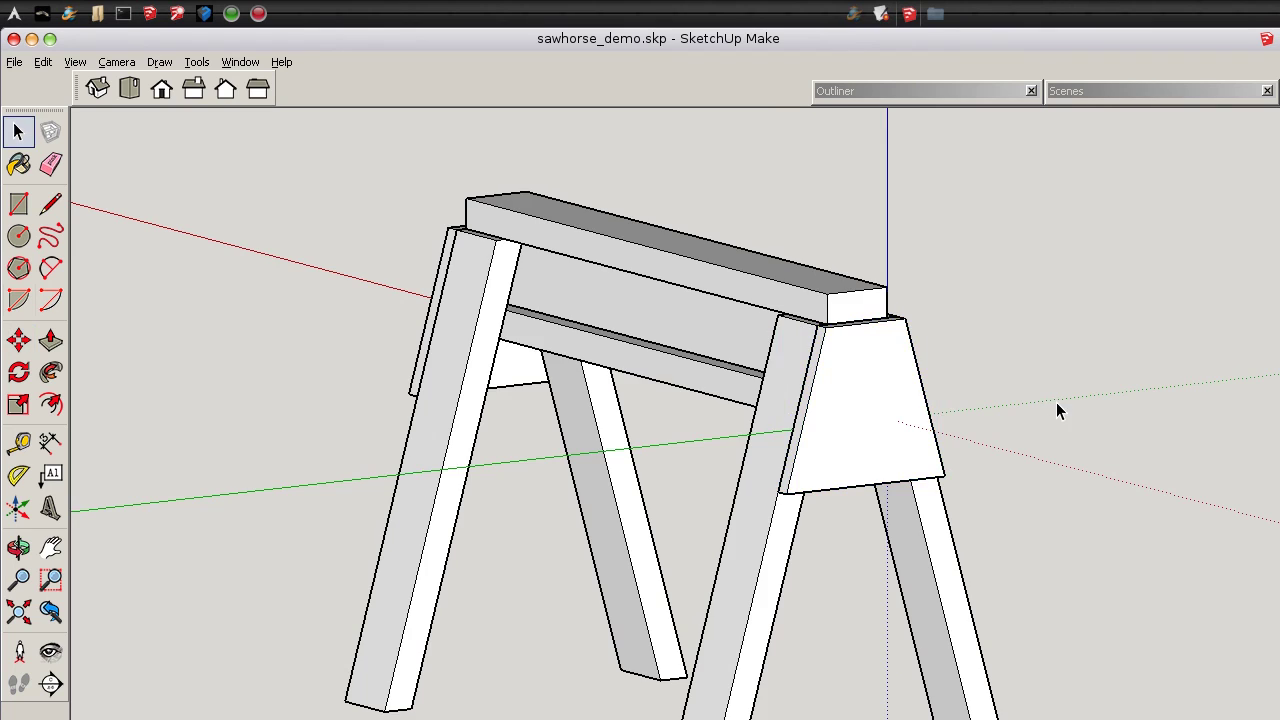
middle_click_drag(1057, 409, 549, 484)
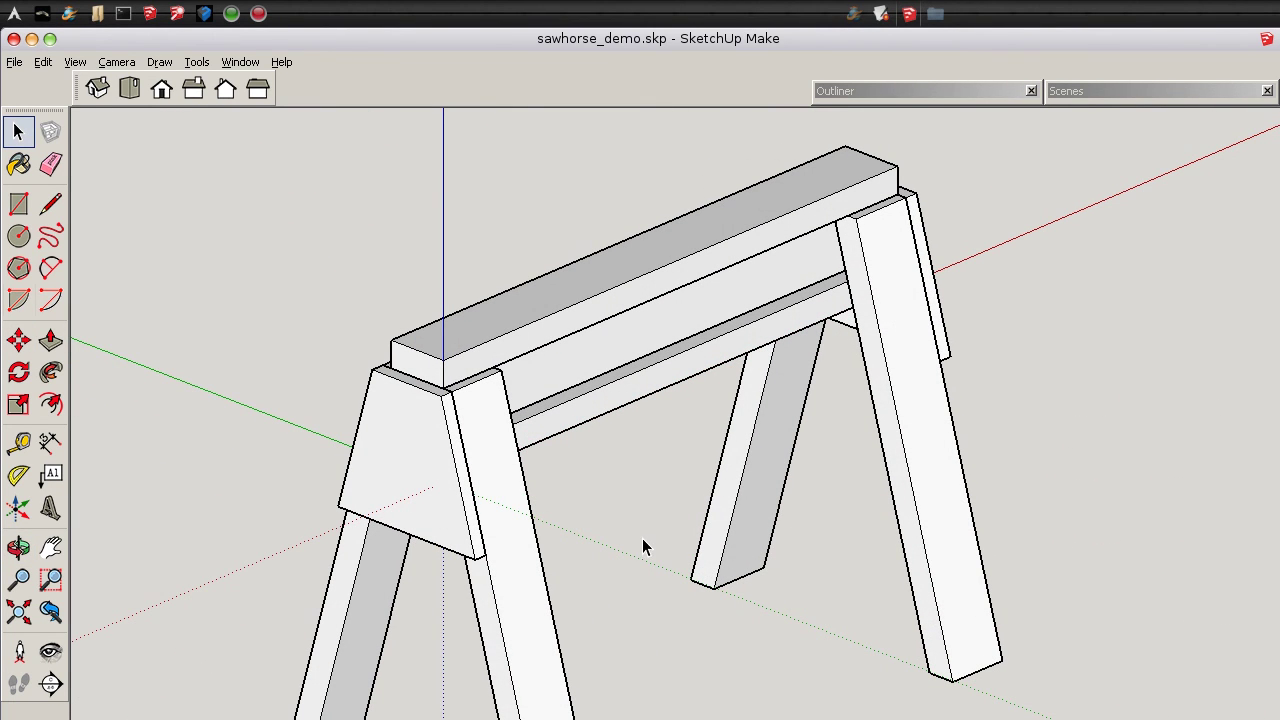
Open the top beam group, select its geometry, and make it unique
middle_click_drag(643, 540, 621, 472)
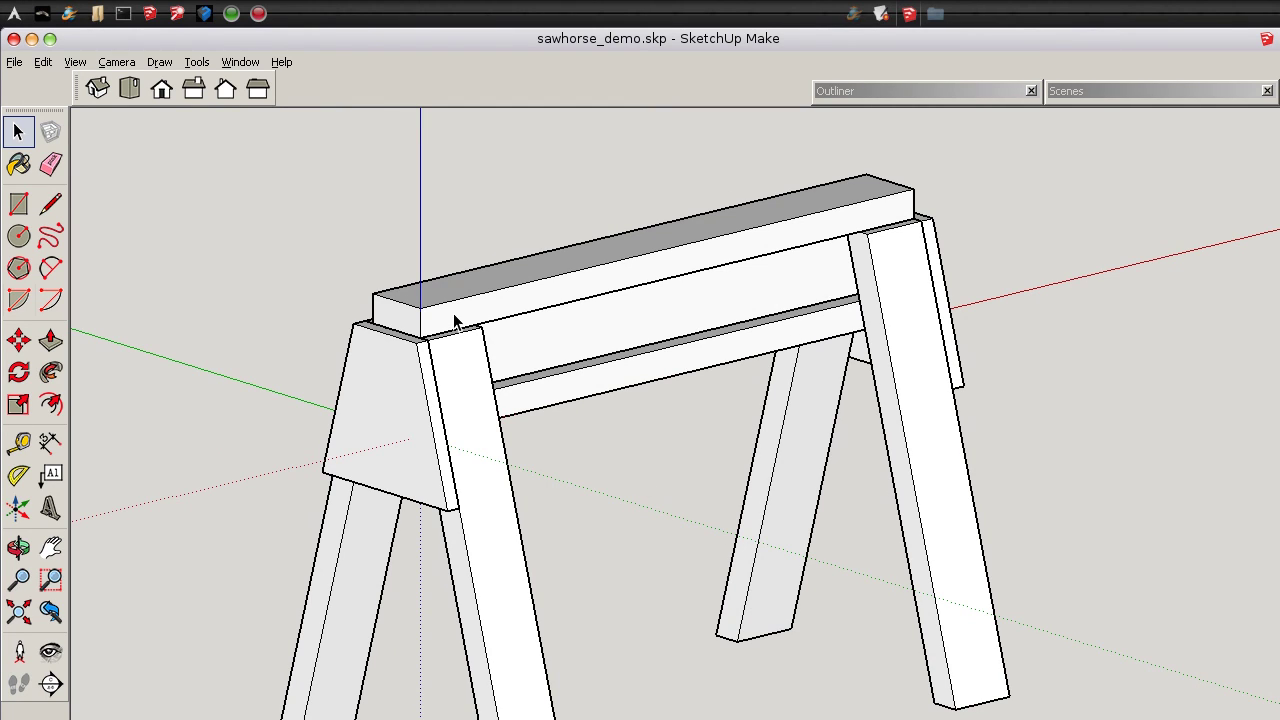
right_click(656, 277)
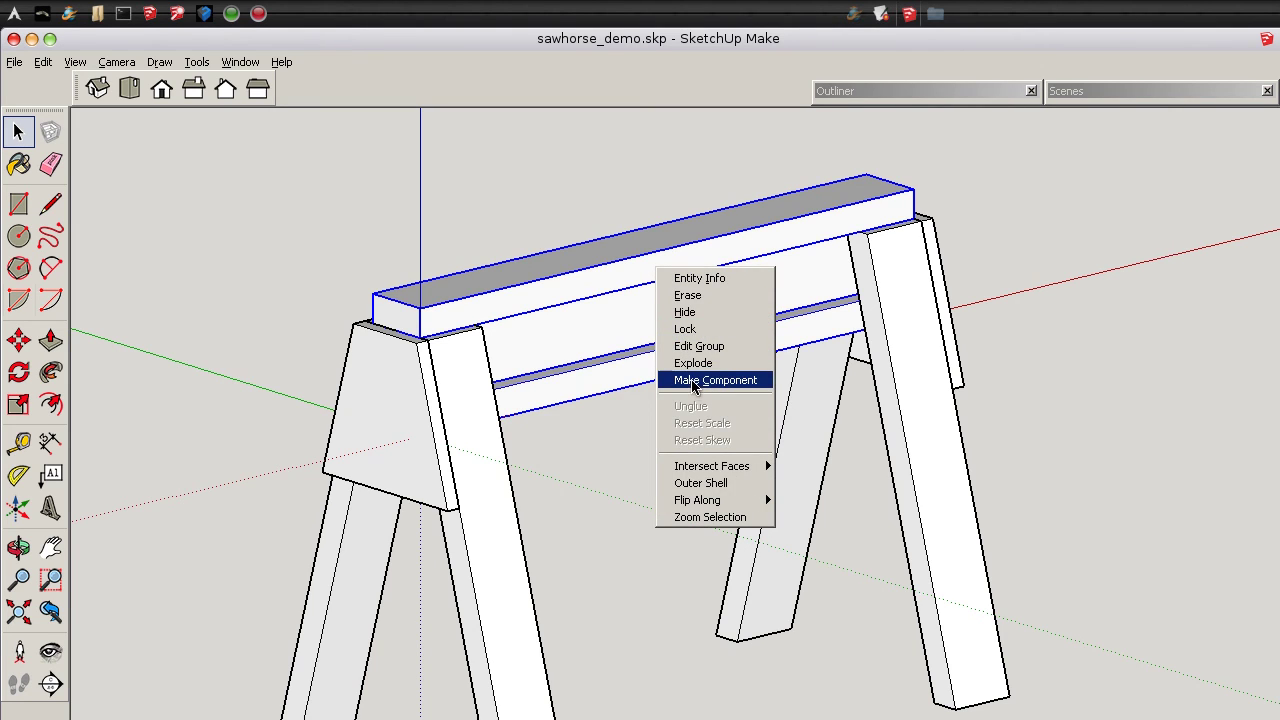
left_click(697, 346)
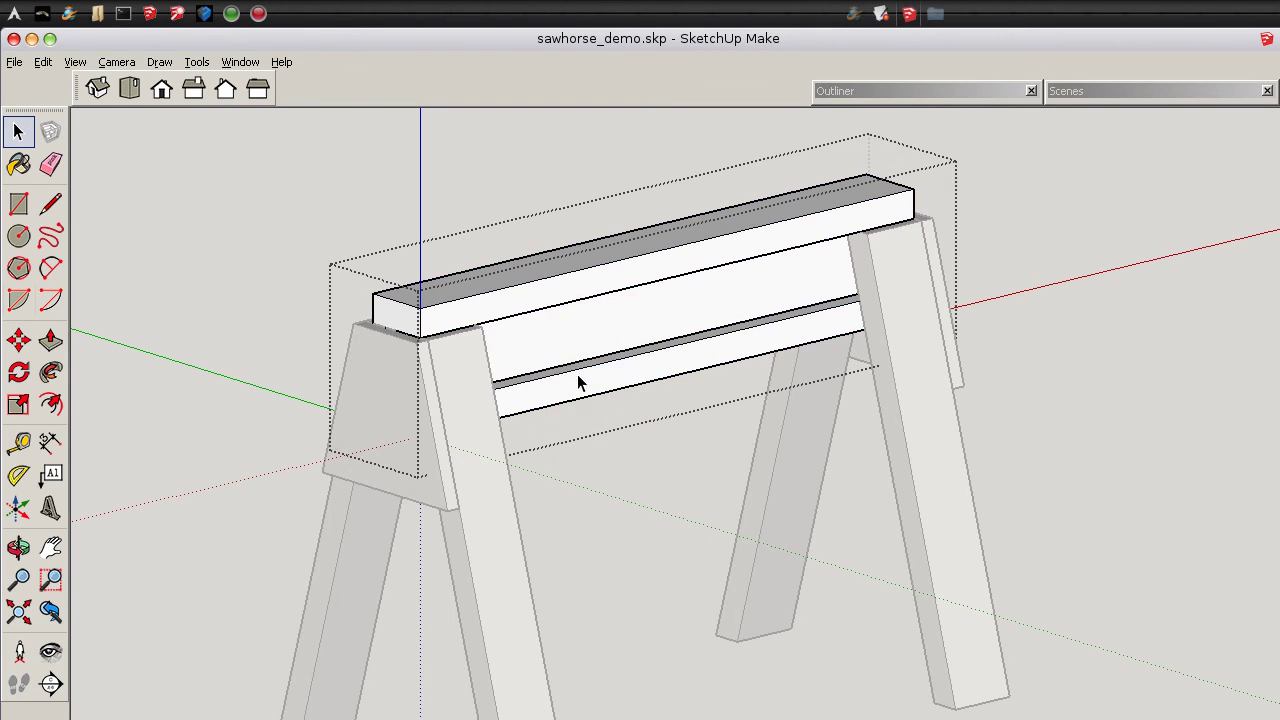
triple_click(565, 292)
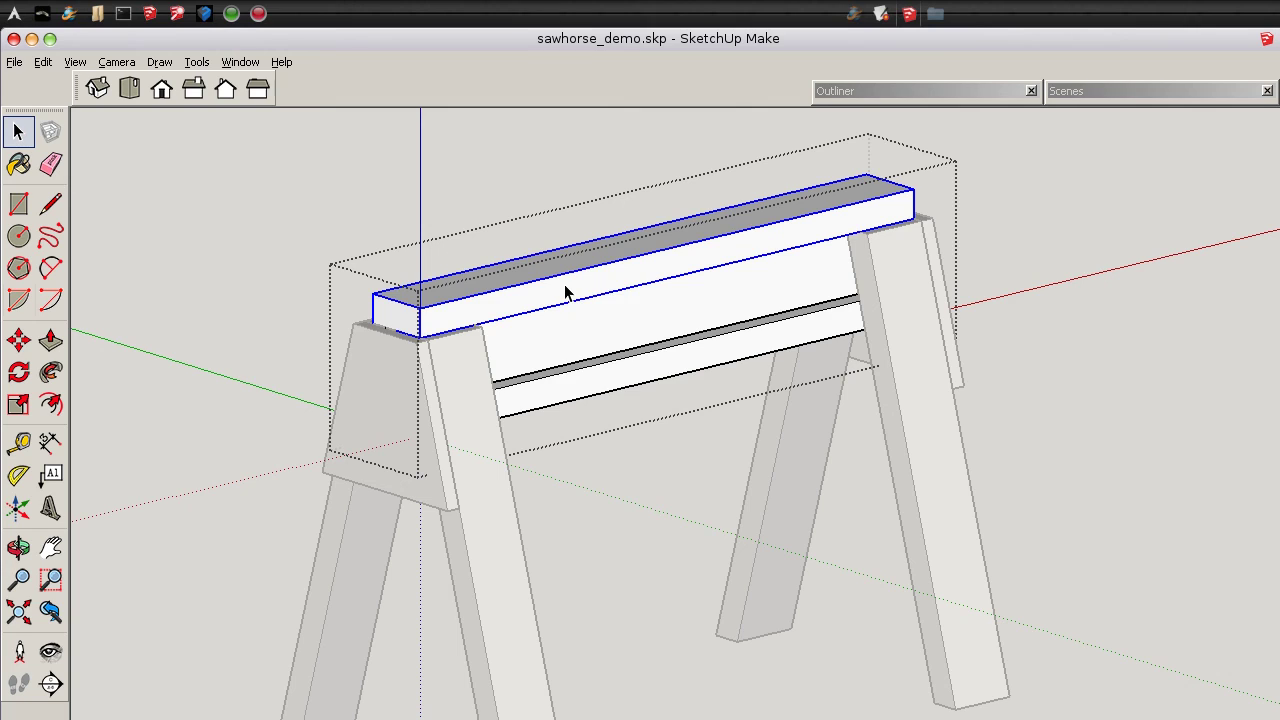
right_click(565, 292)
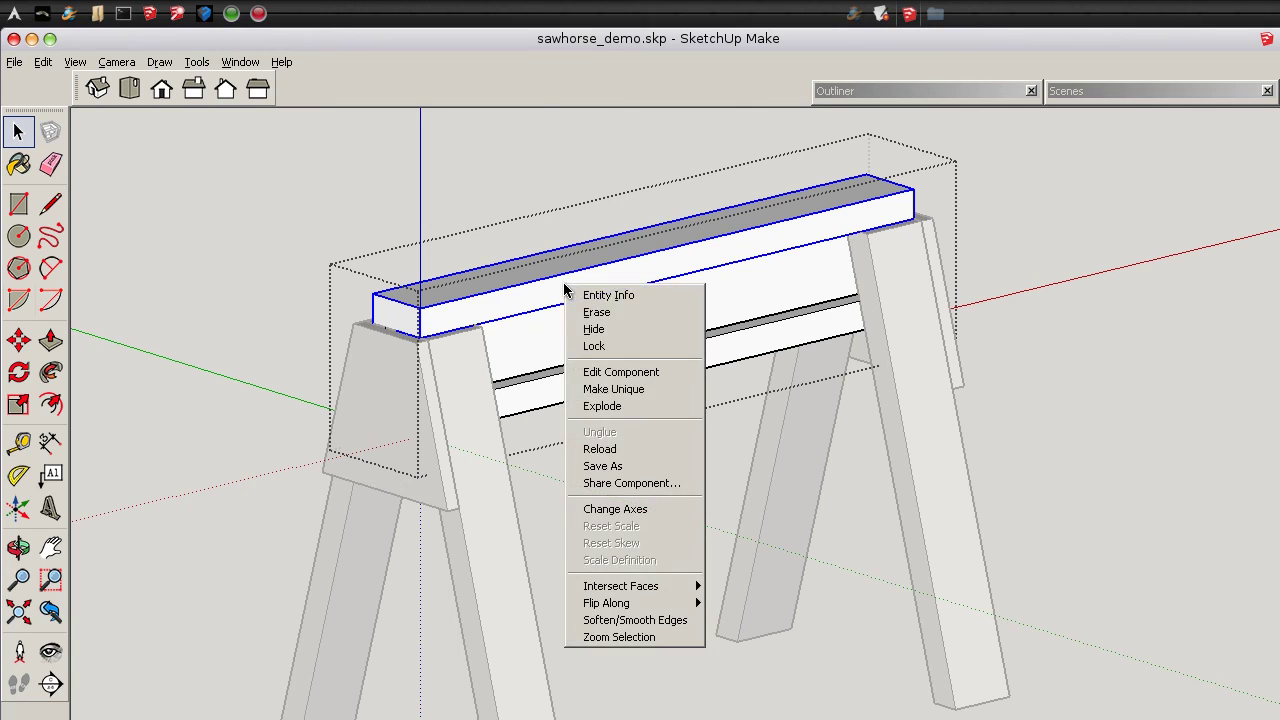
left_click(603, 390)
Pull both end faces of the top board slightly outward, then exit the group edit
key("p")
right_click(462, 313)
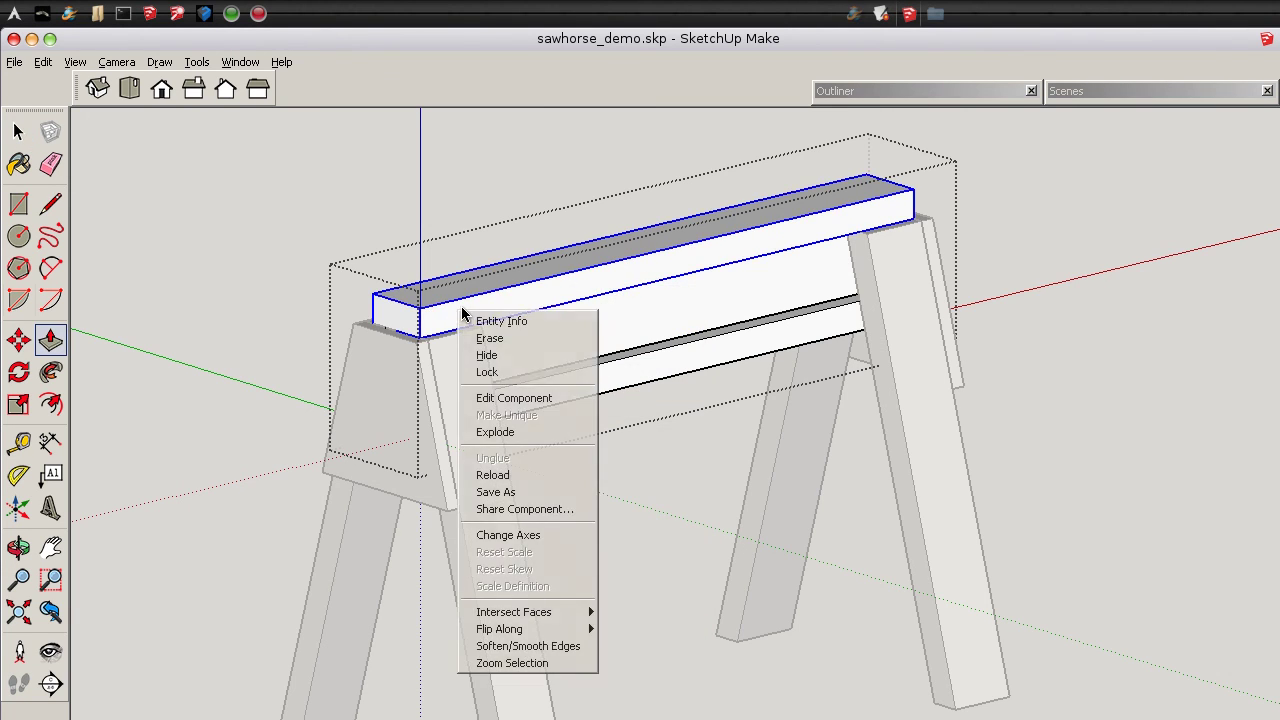
left_click(505, 398)
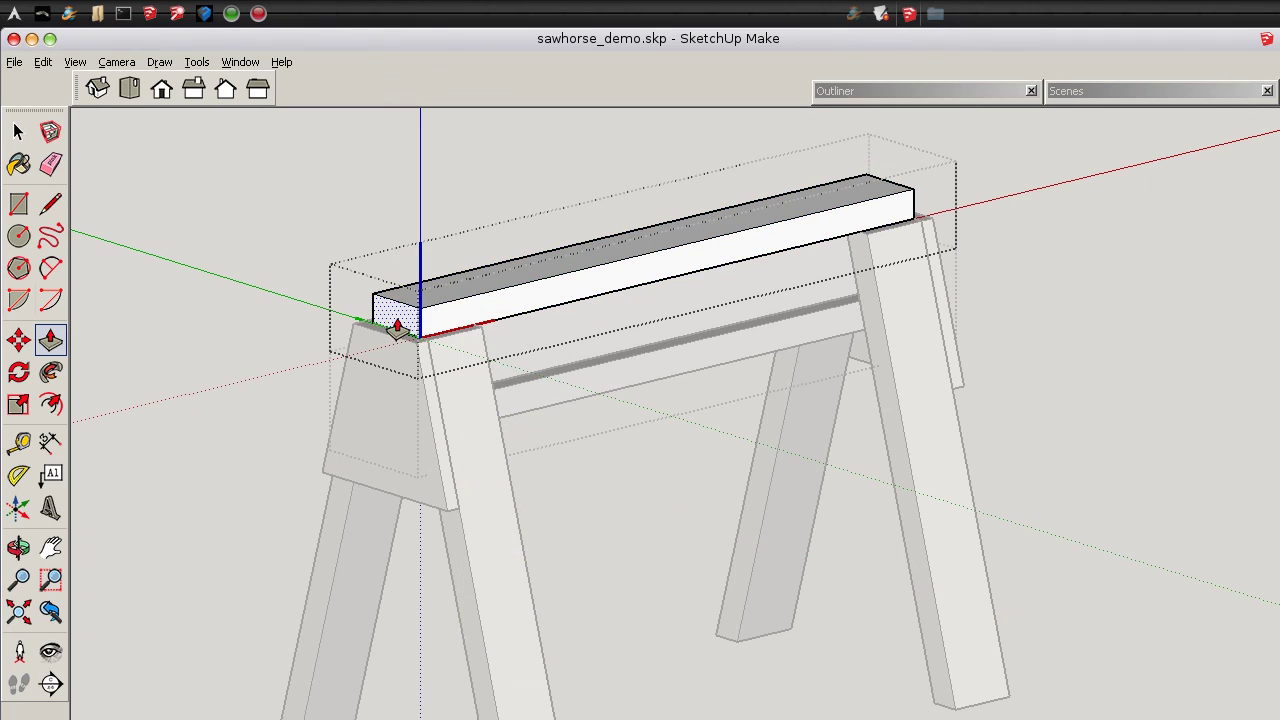
left_click_drag(394, 329, 388, 338)
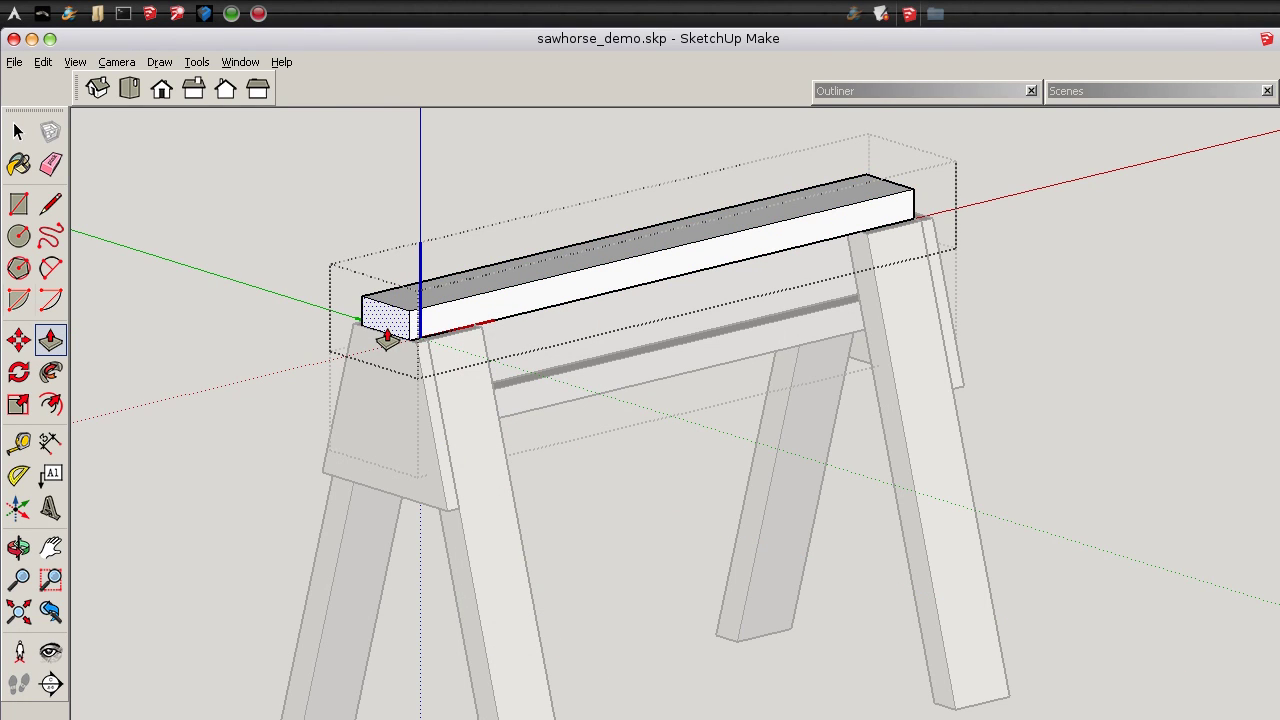
middle_click_drag(388, 338, 881, 368)
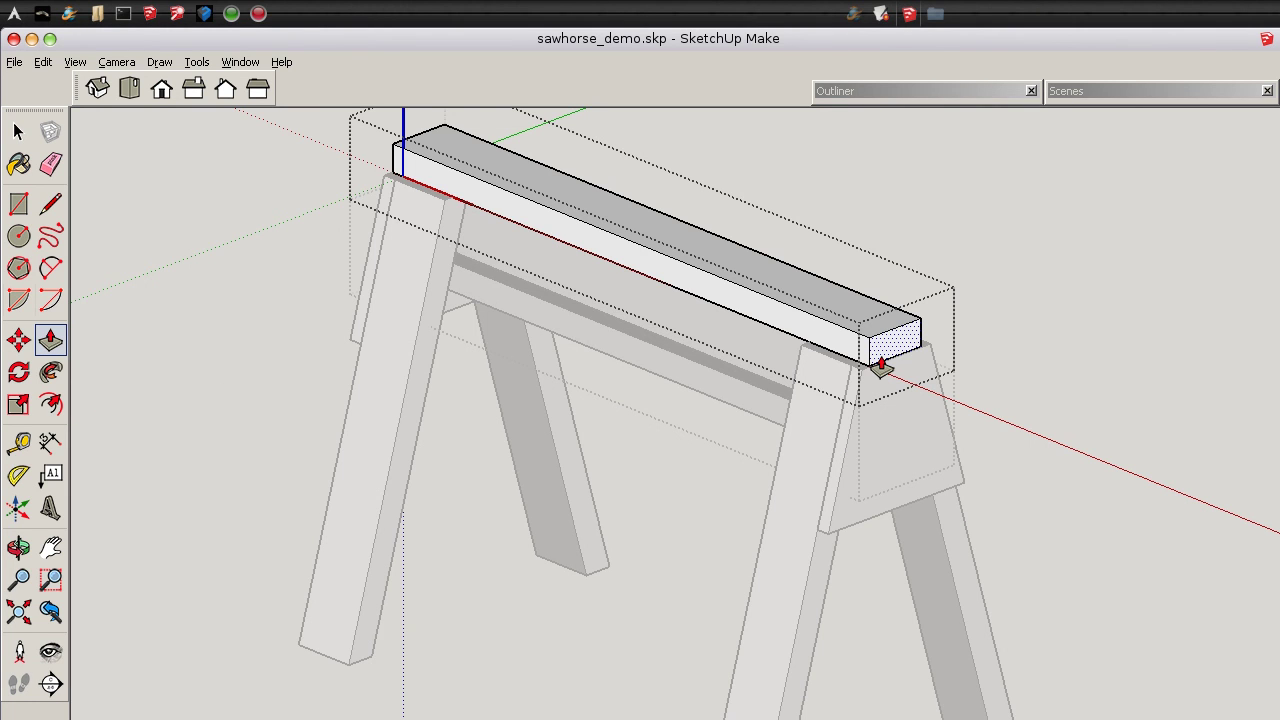
left_click(881, 368)
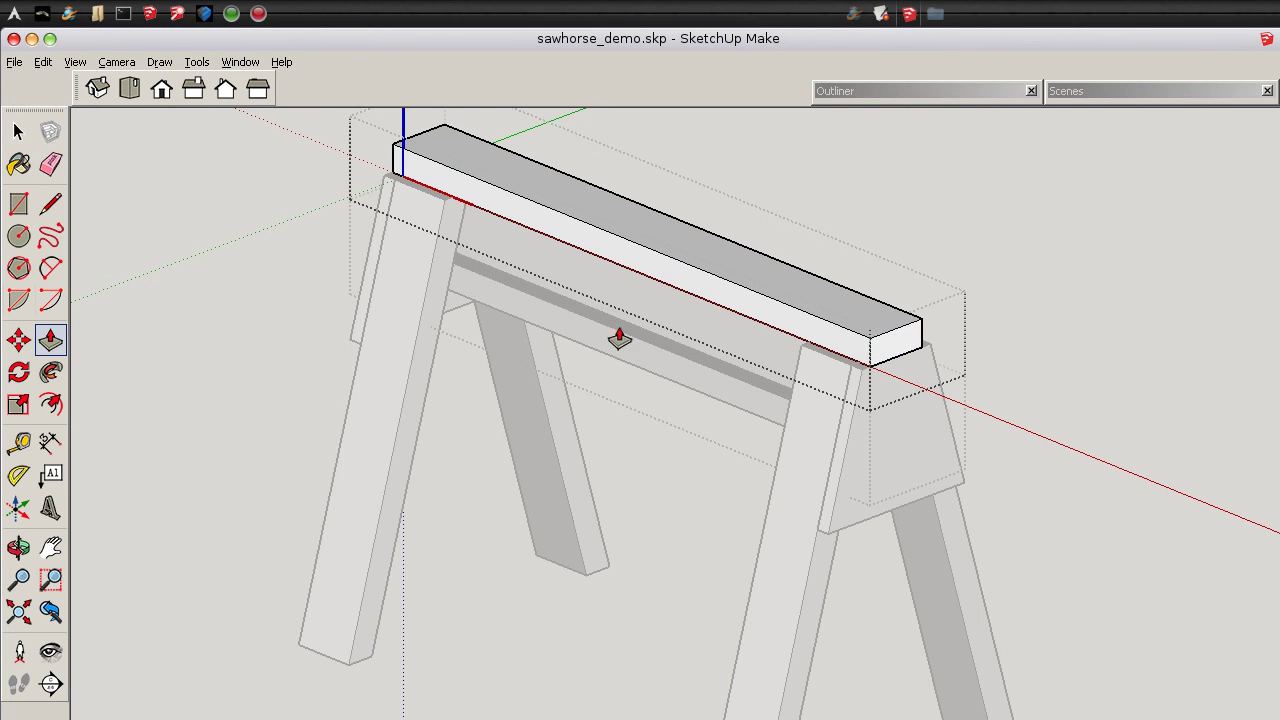
left_click(20, 131)
left_click(195, 326)
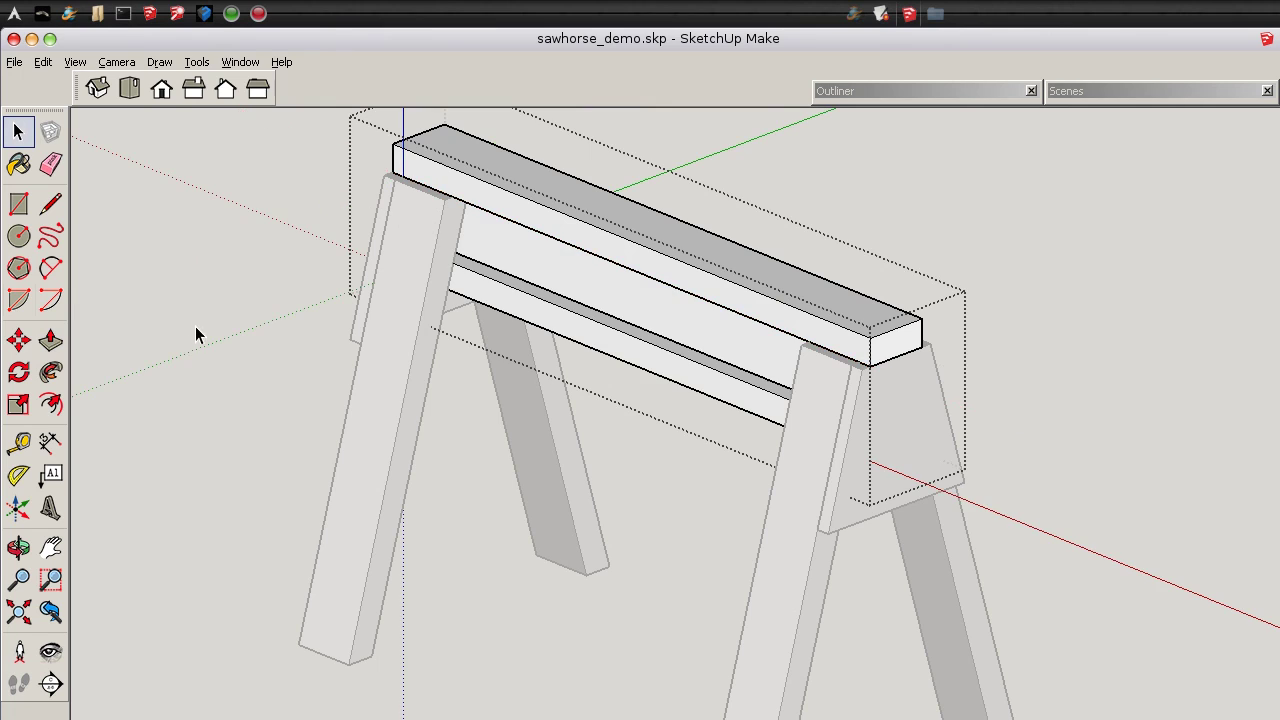
left_click(1115, 386)
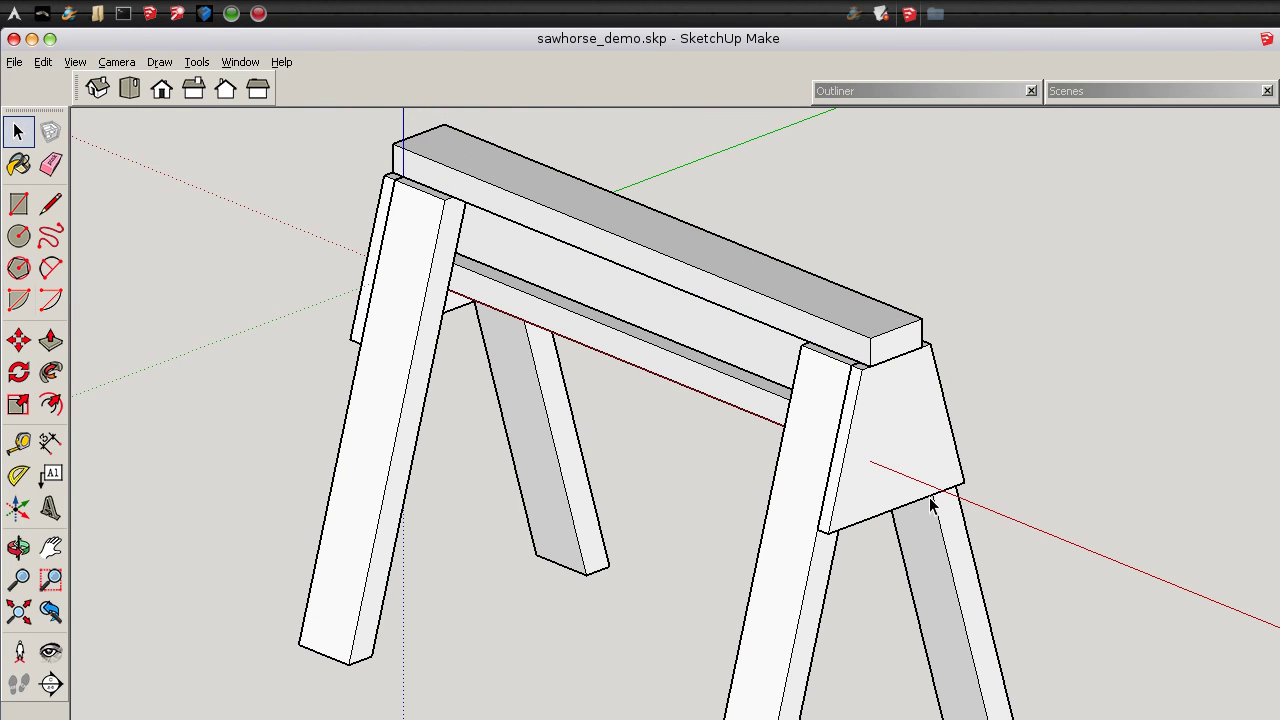
middle_click_drag(894, 314, 1036, 308)
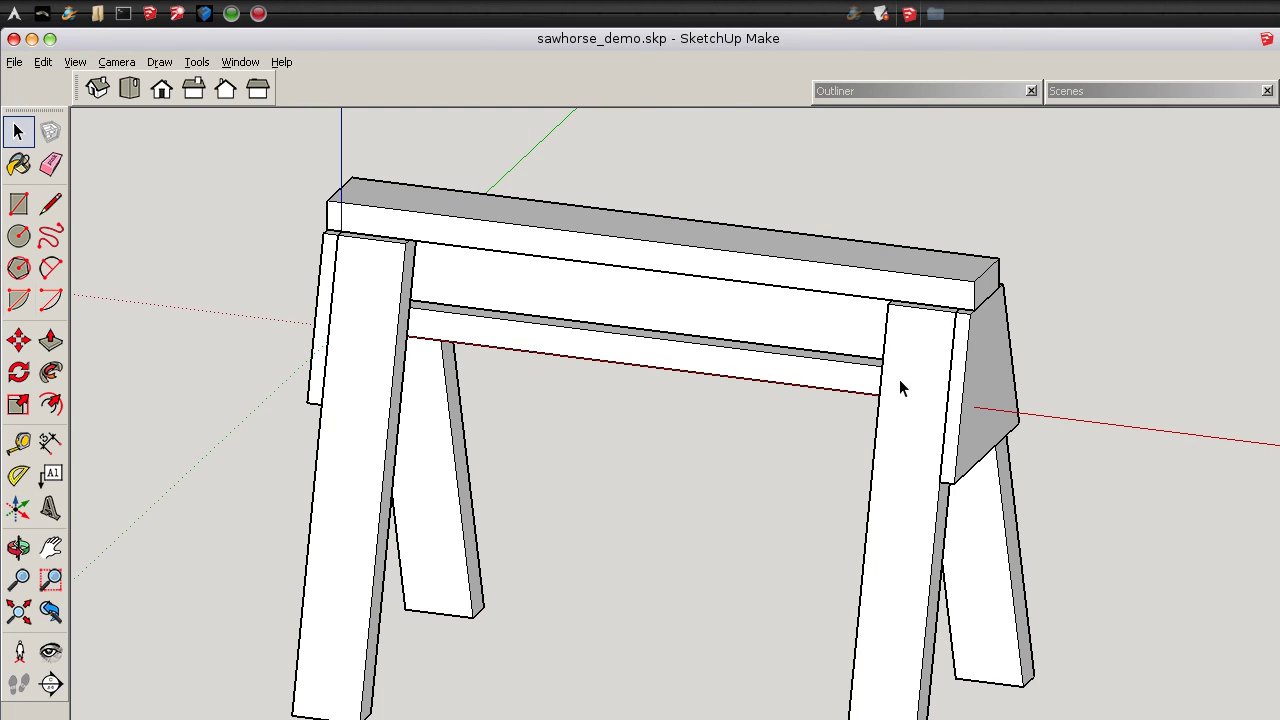
Orbit the sawhorse, then switch to the standard Iso view of the whole model
middle_click_drag(711, 408, 320, 172)
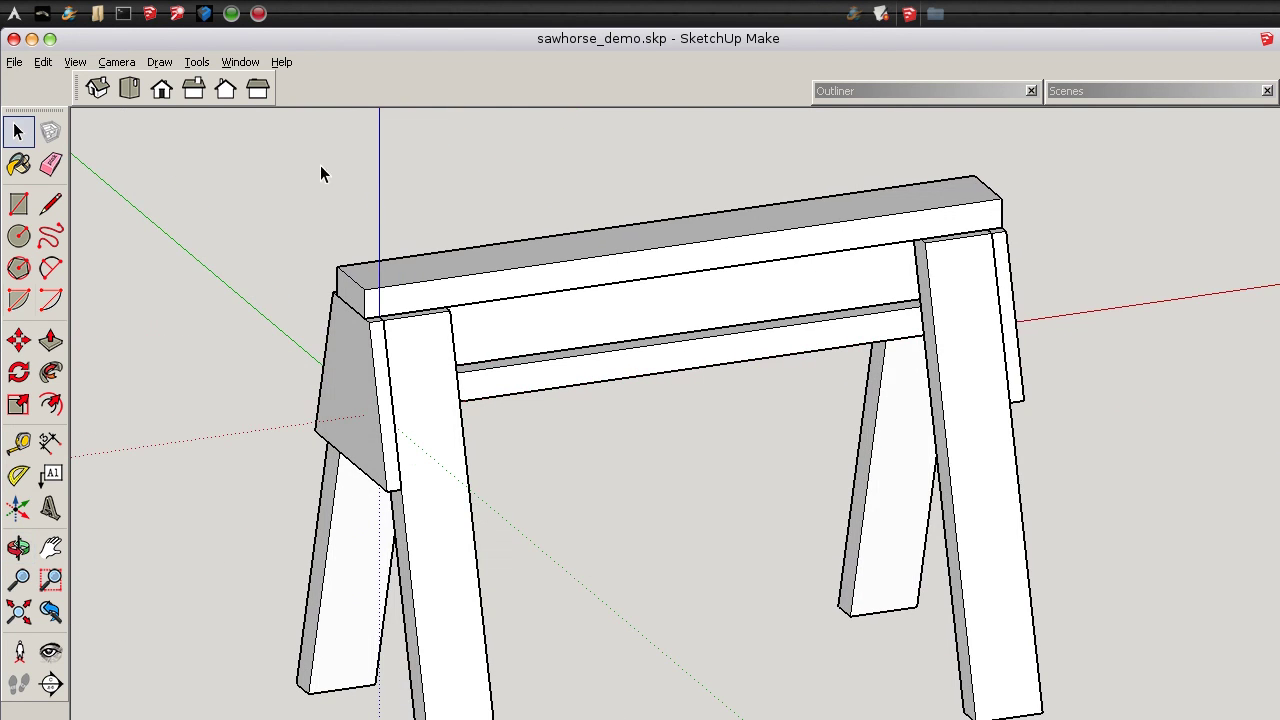
left_click(97, 88)
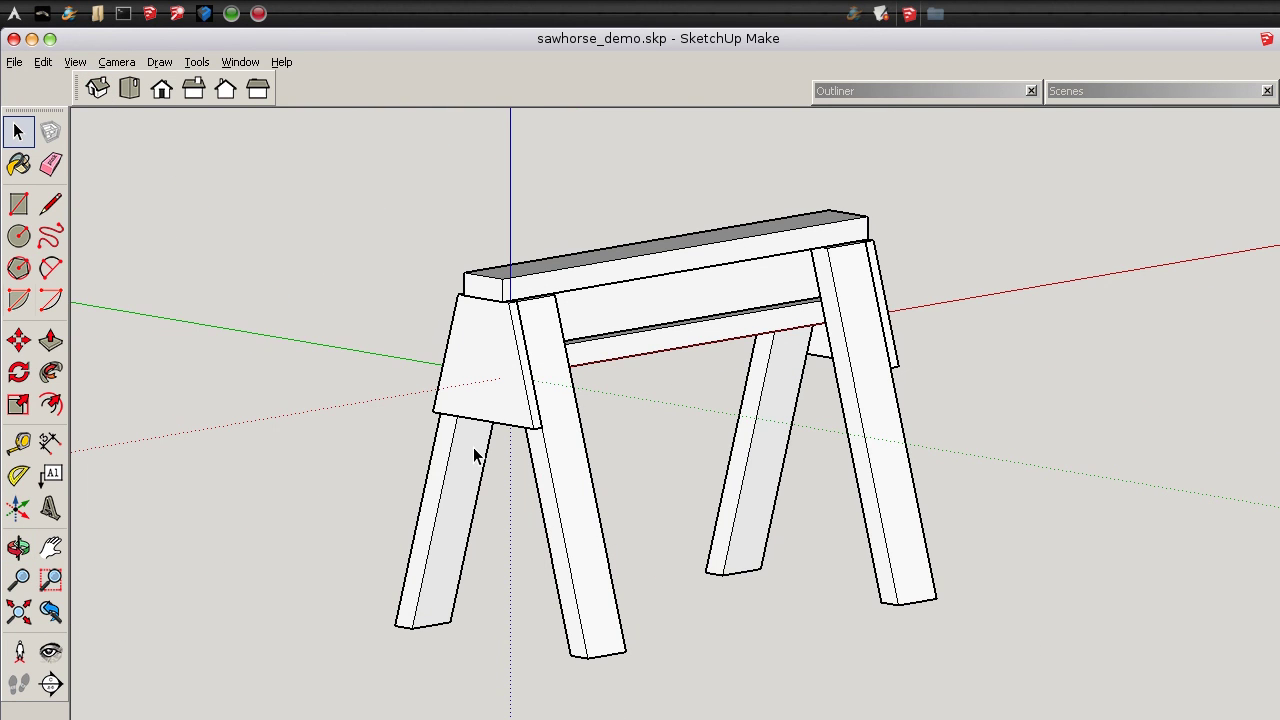